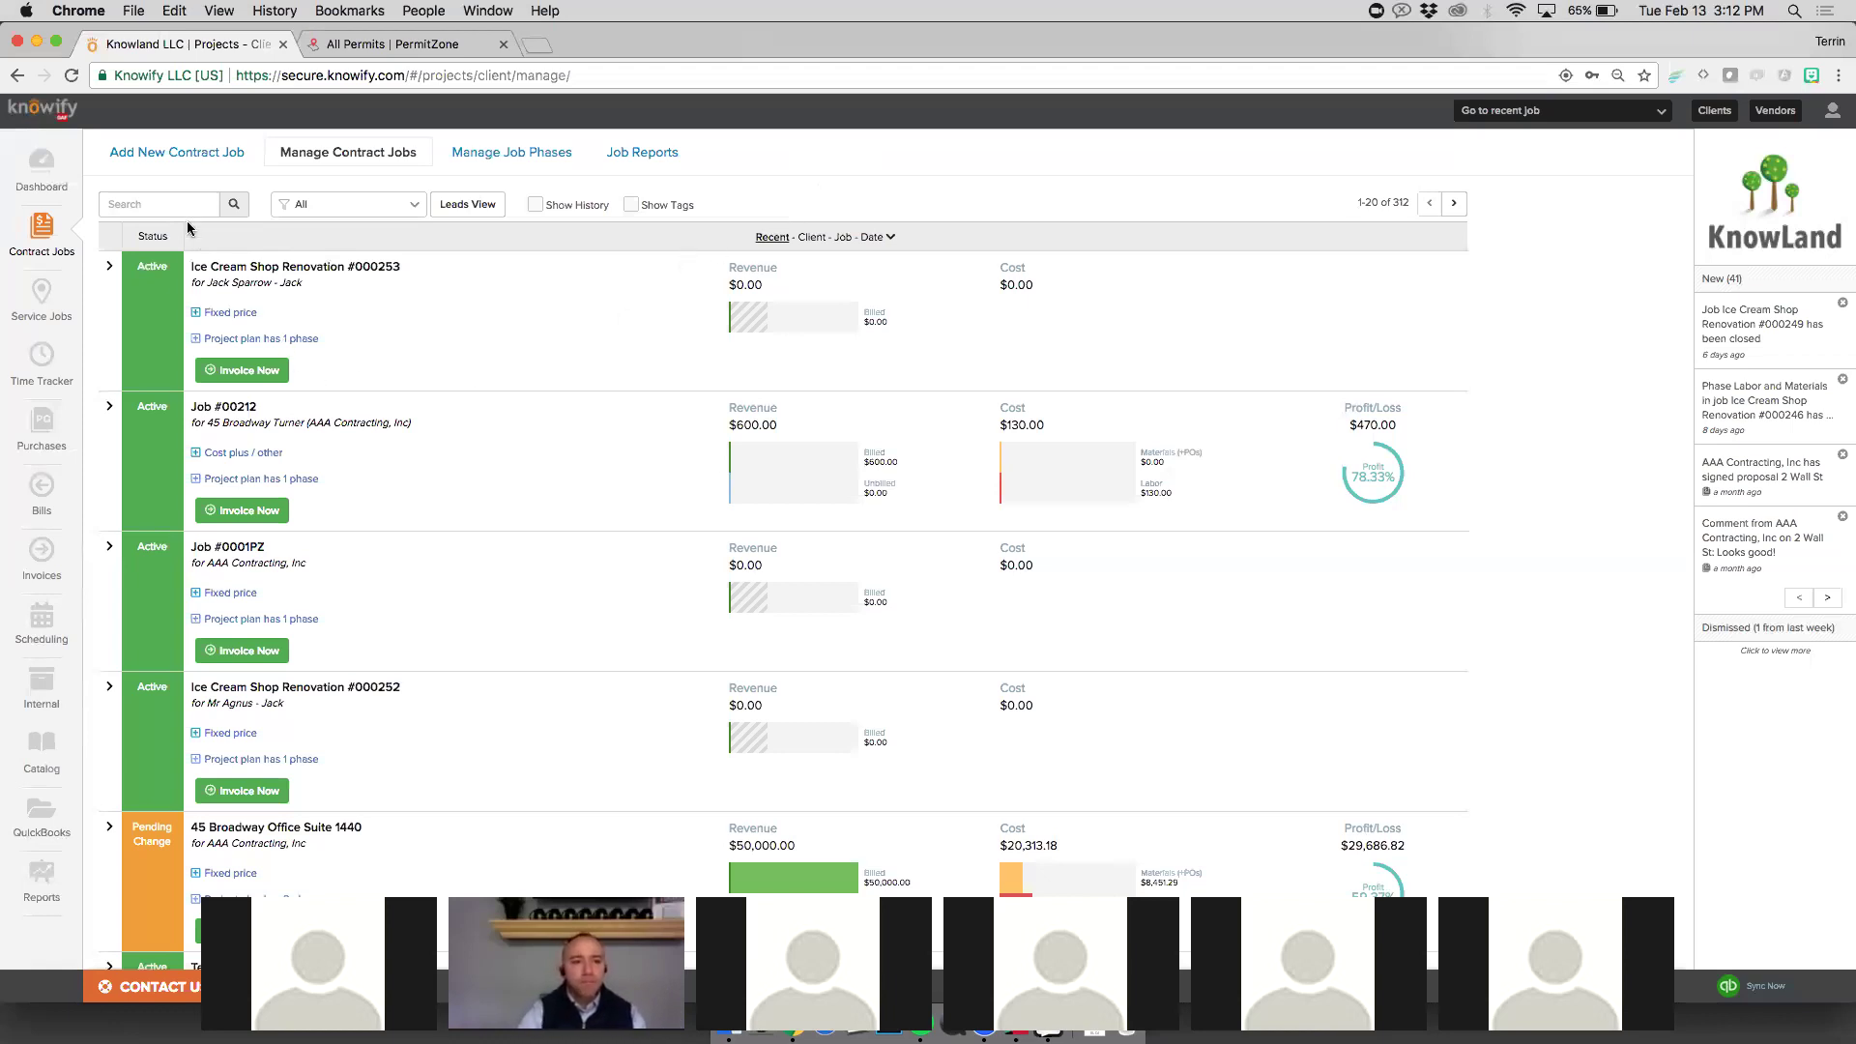
Step: Start a new contract job with the suggested name Ice Cream Shop Renovation #000254, a recently used client, and the Fixed Price type
left_click(171, 162)
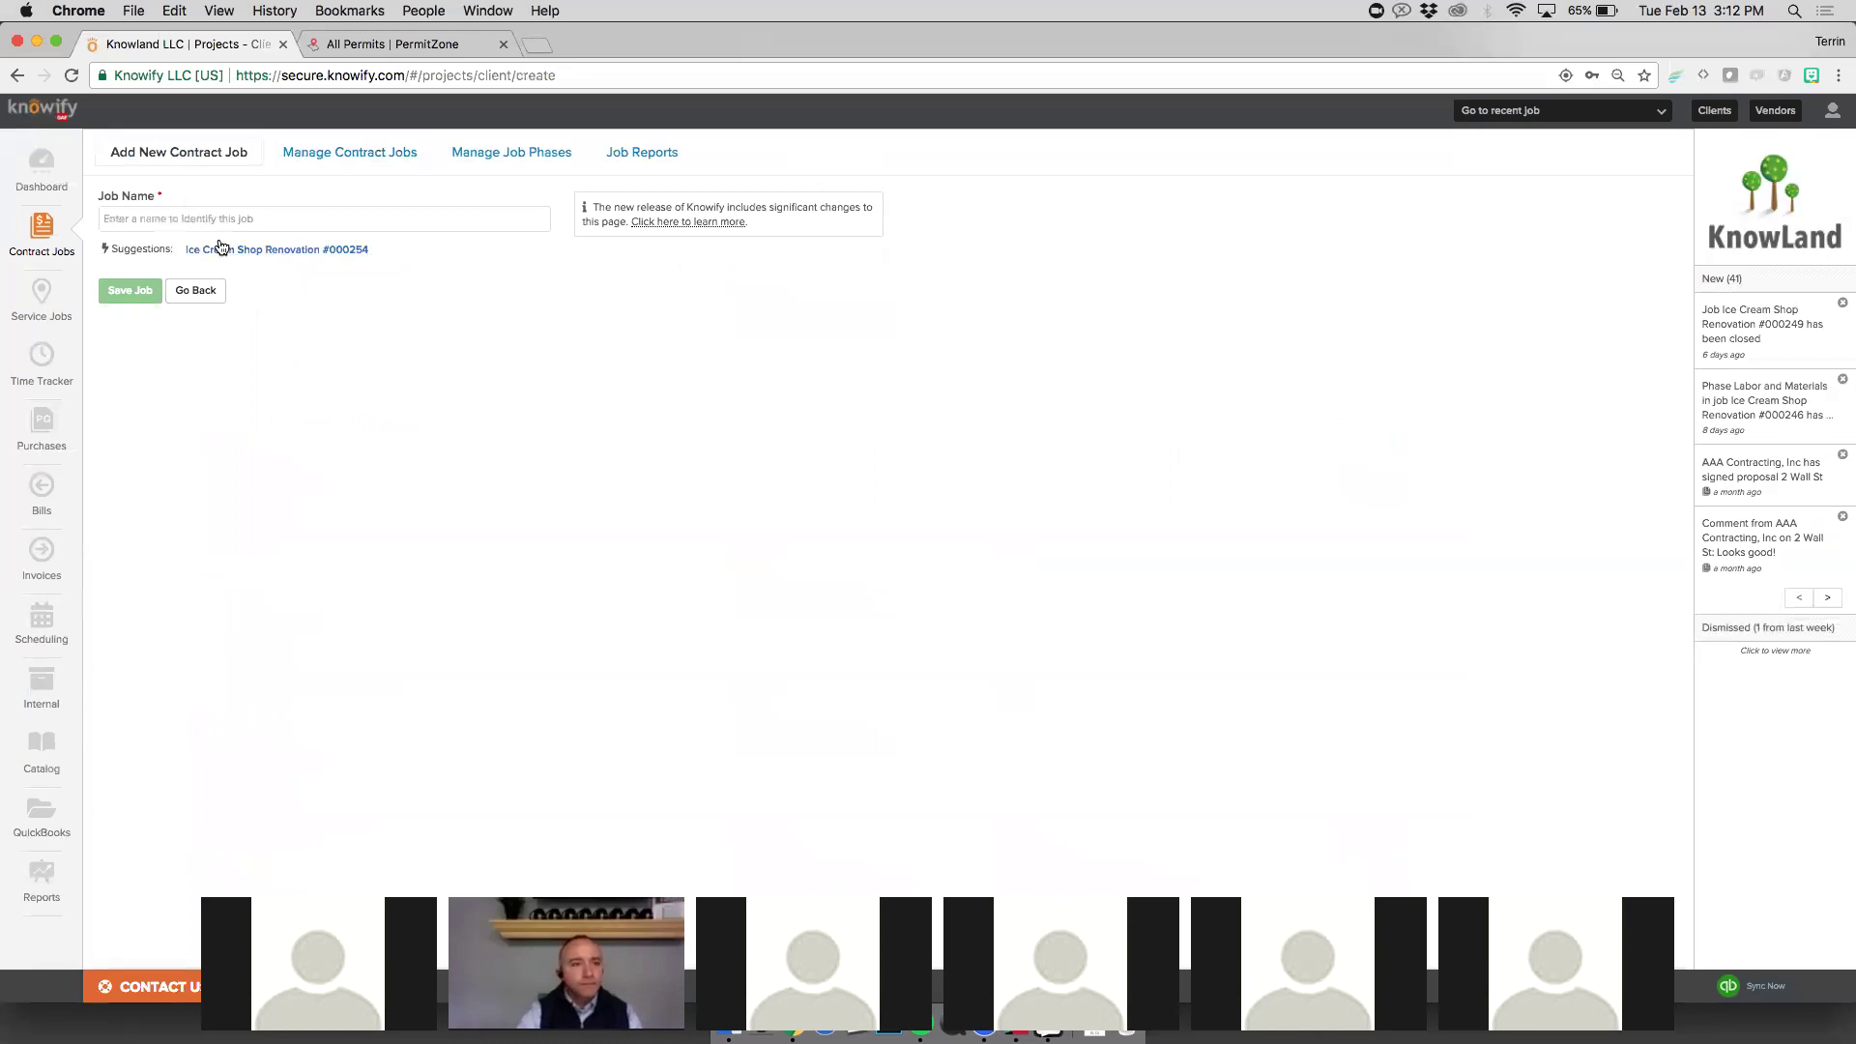
left_click(209, 228)
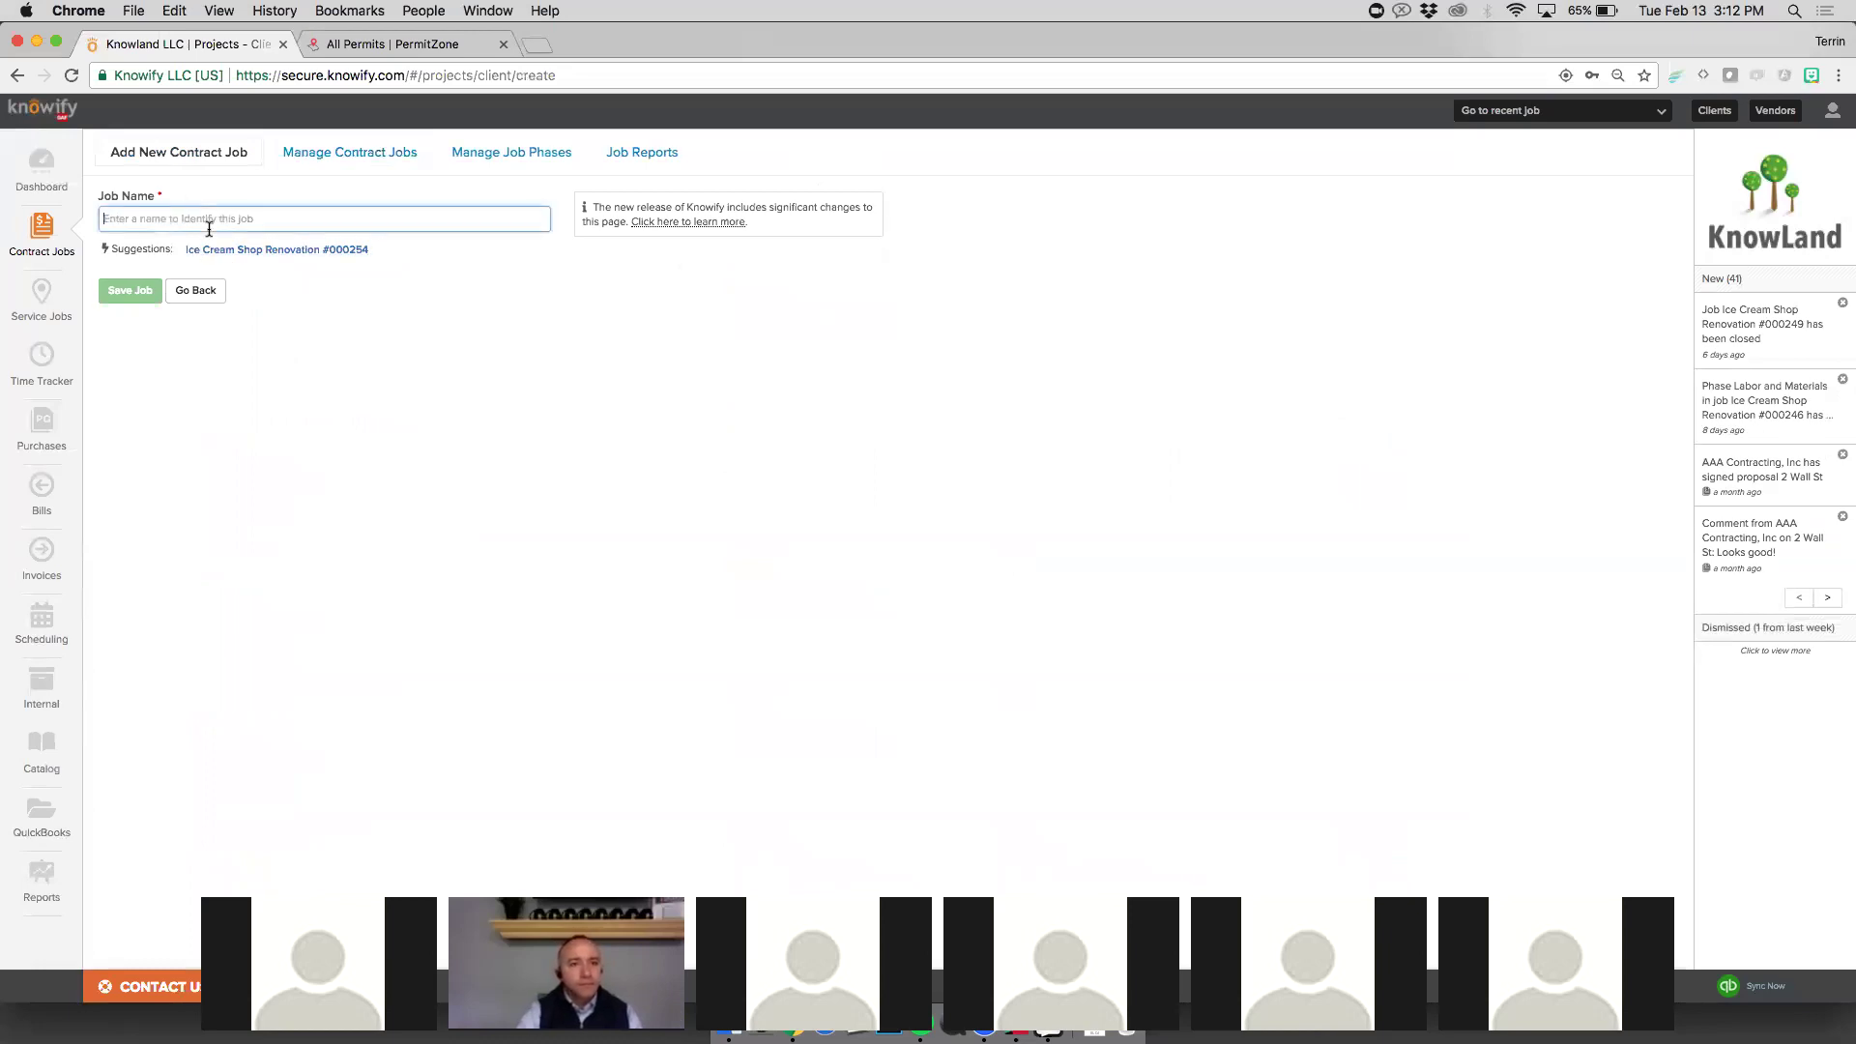
left_click(280, 250)
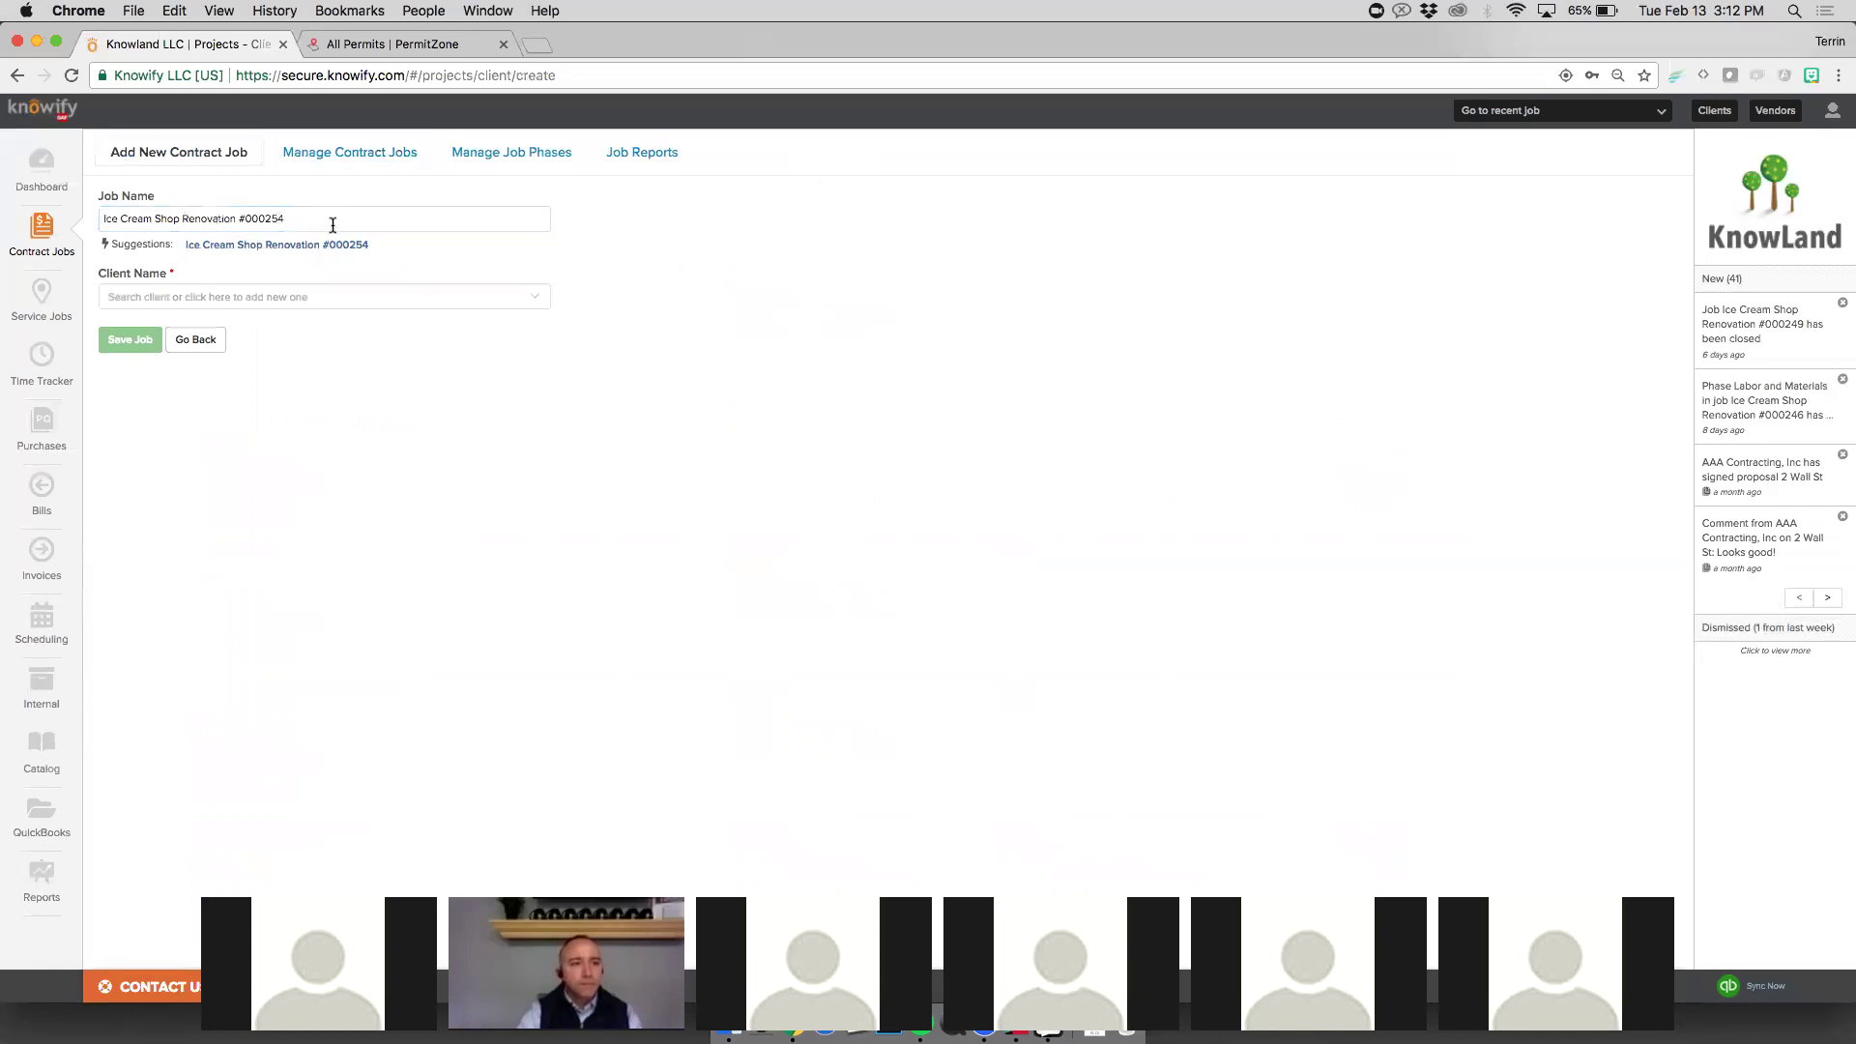
left_click(298, 299)
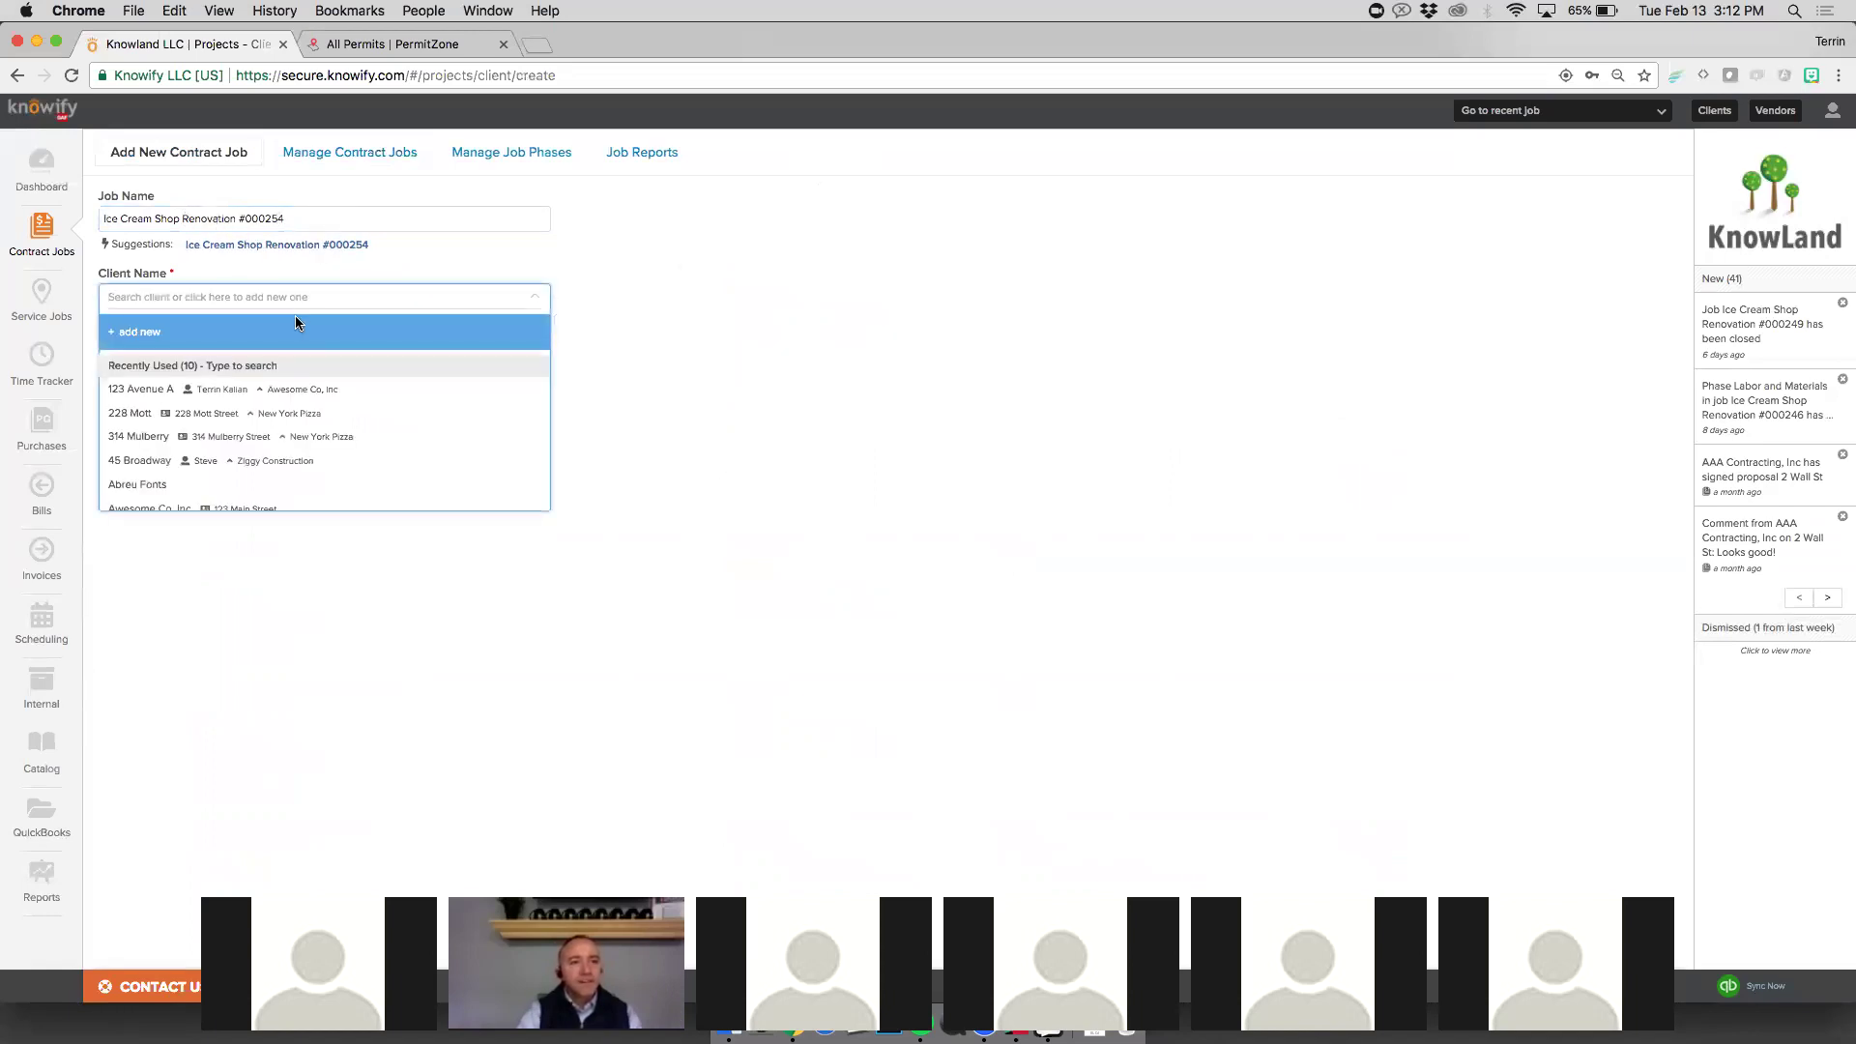
left_click(279, 341)
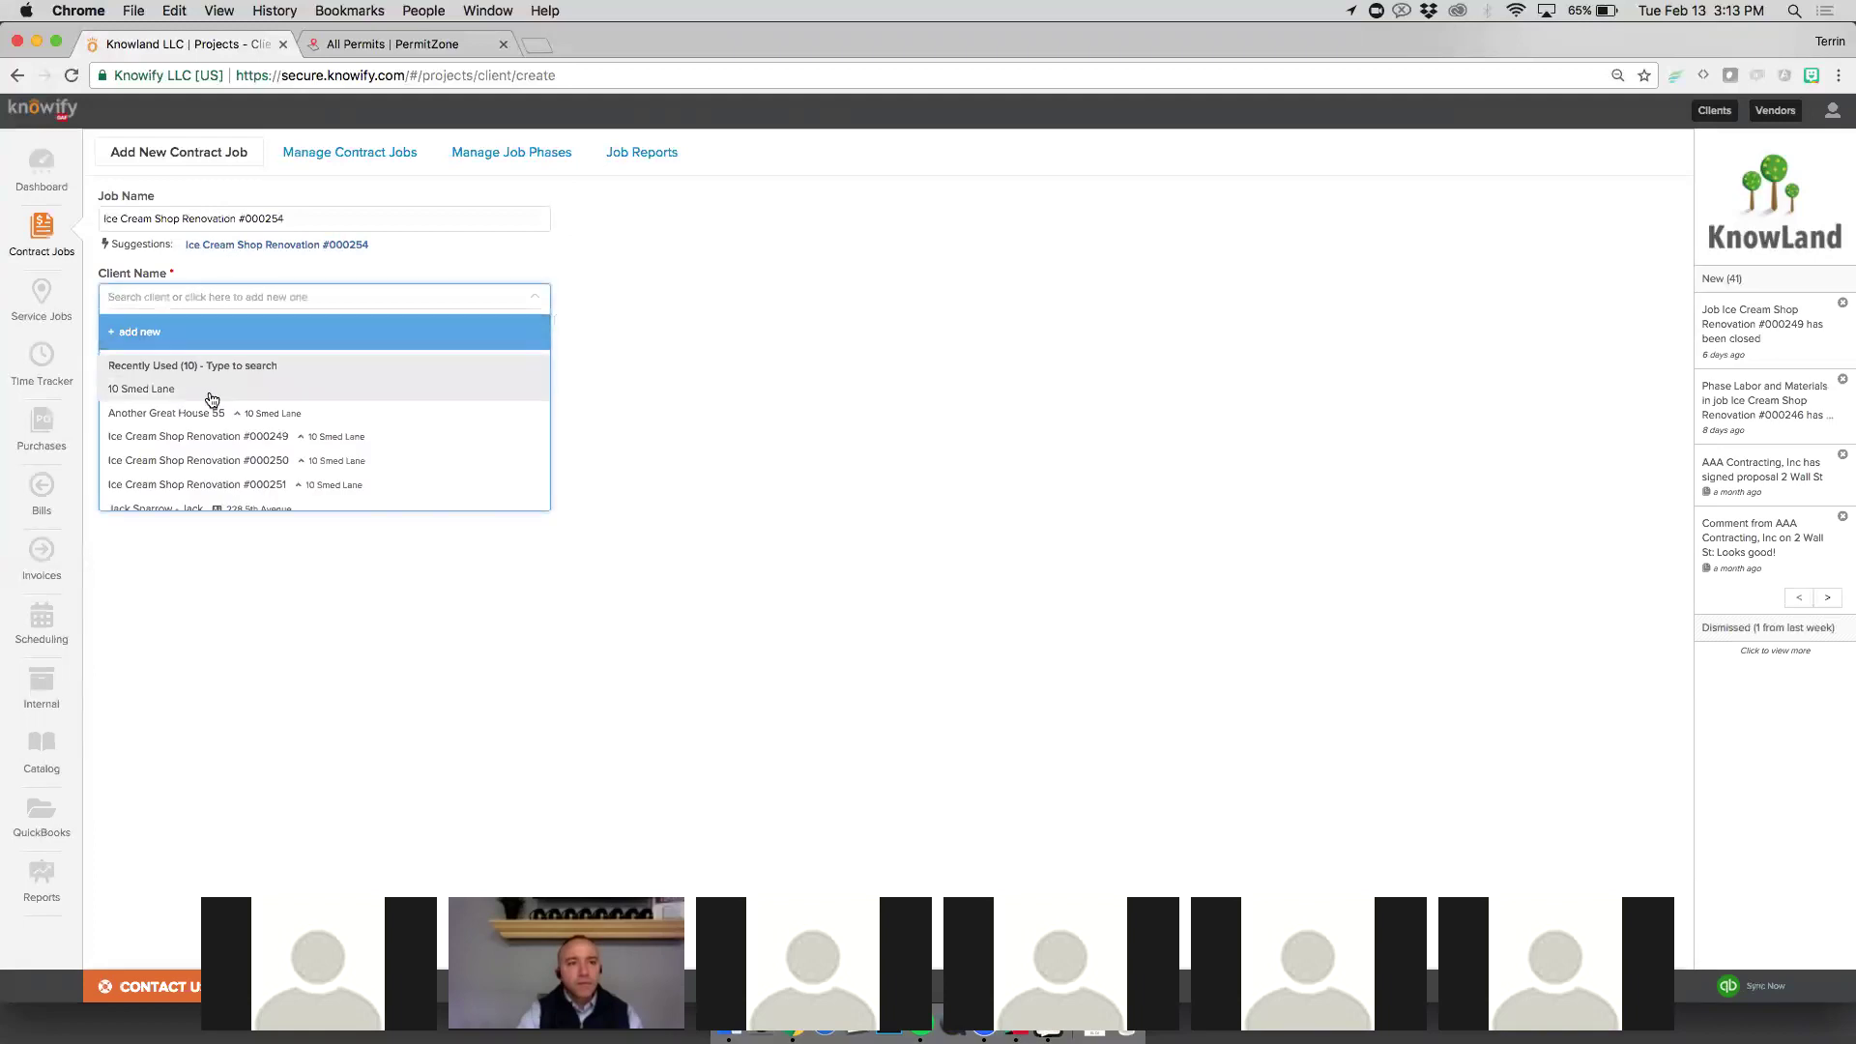
scroll(212, 426, "down", 3)
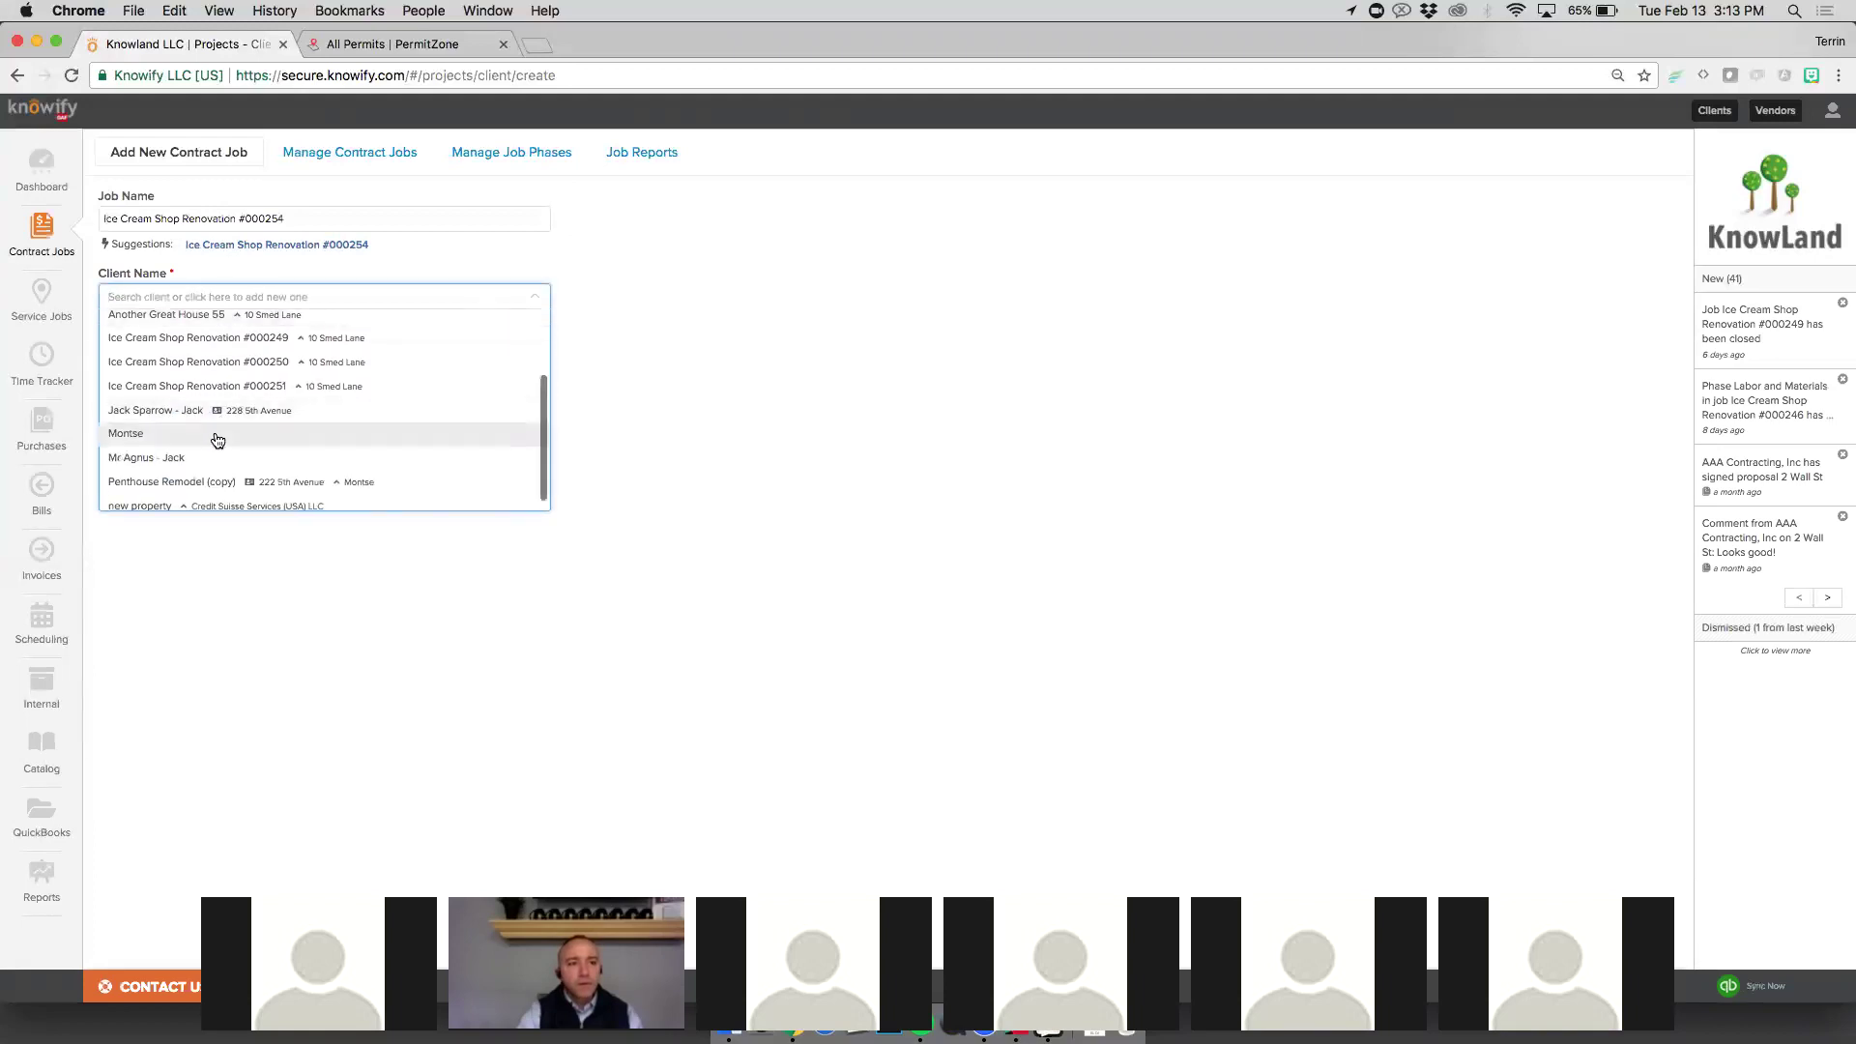
left_click(201, 417)
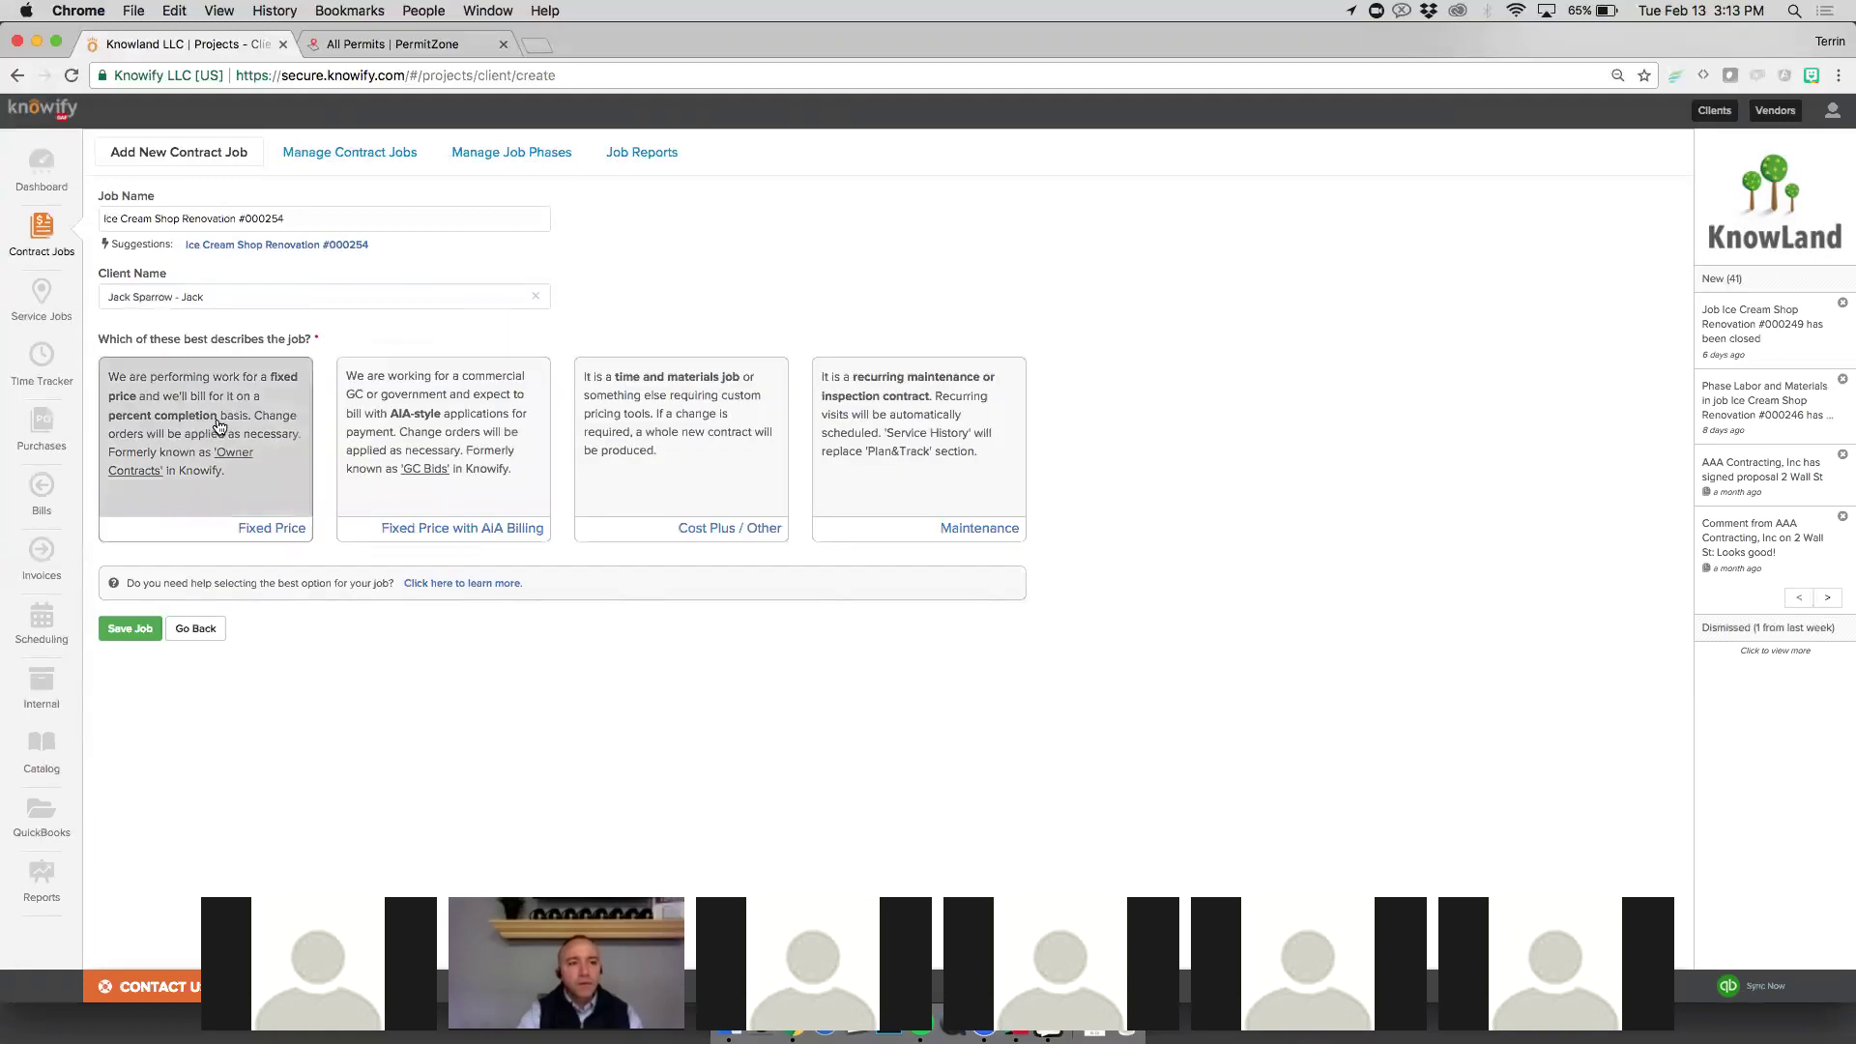
left_click(219, 430)
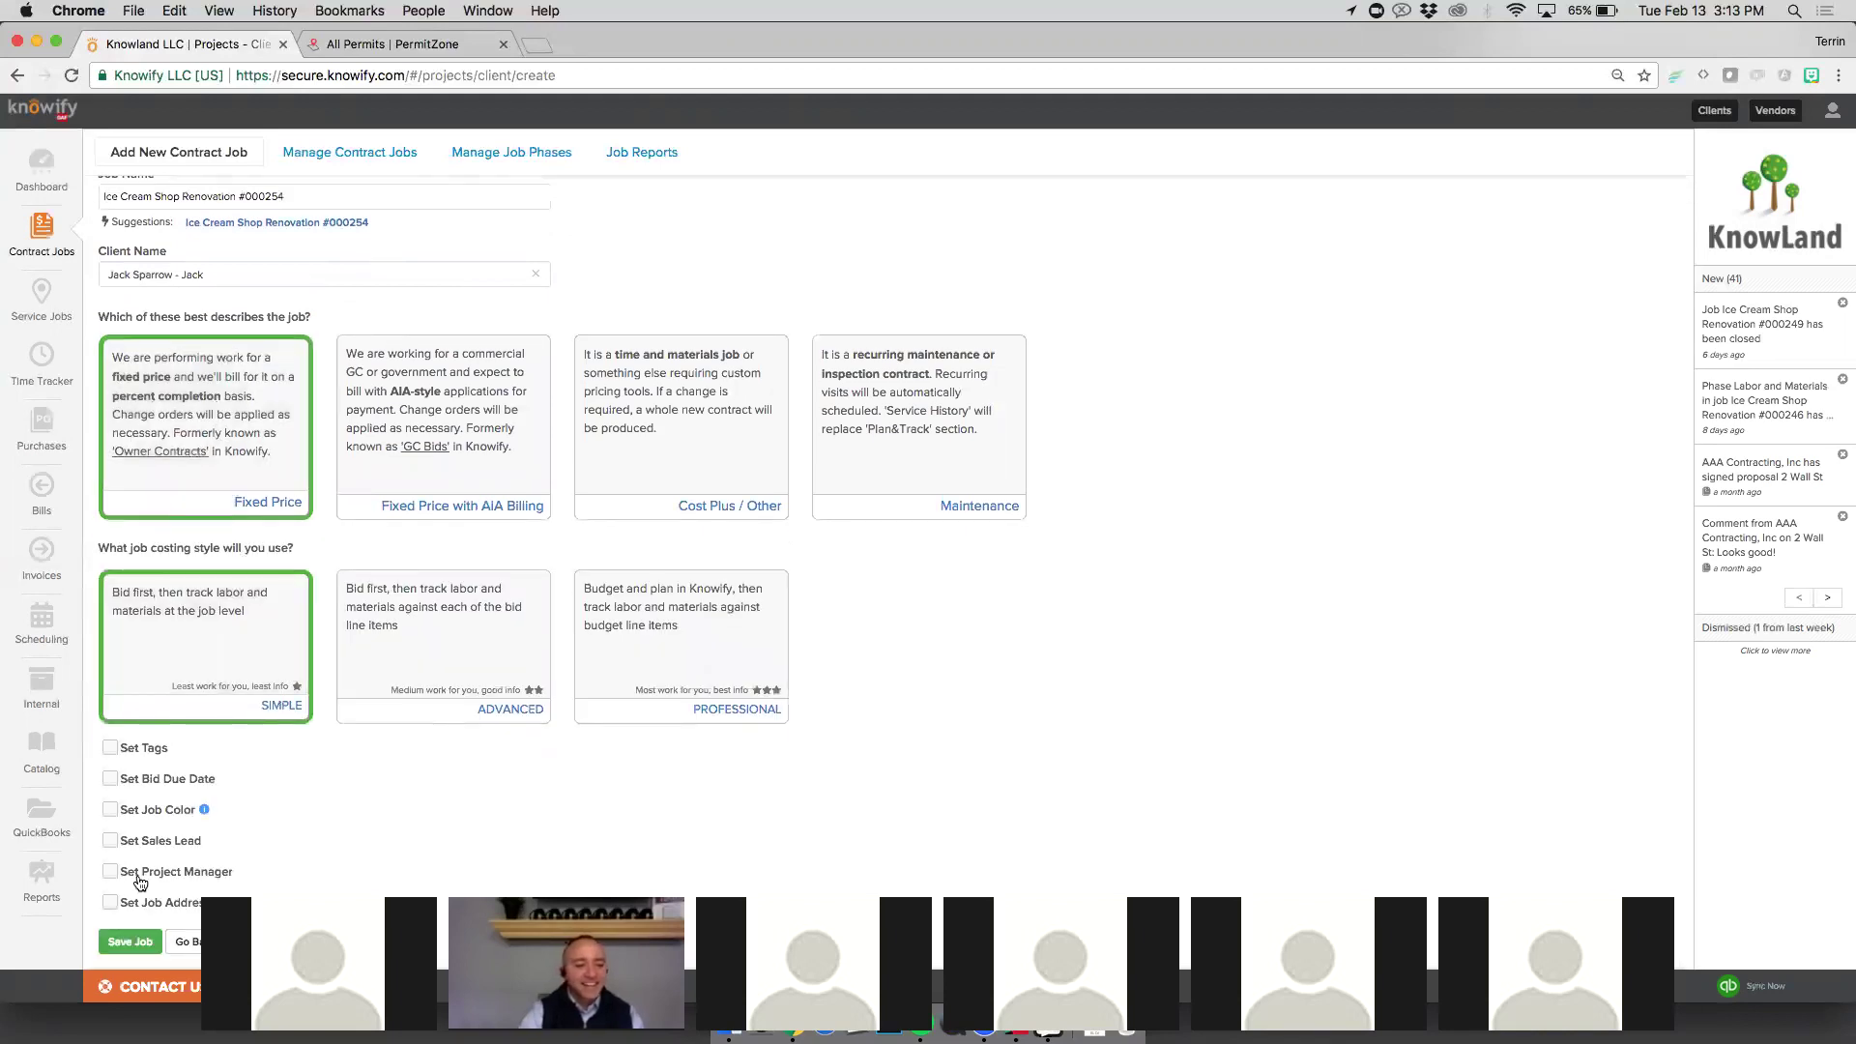
Step: Set the job address from the address lookup suggestions and save the new job
left_click(108, 906)
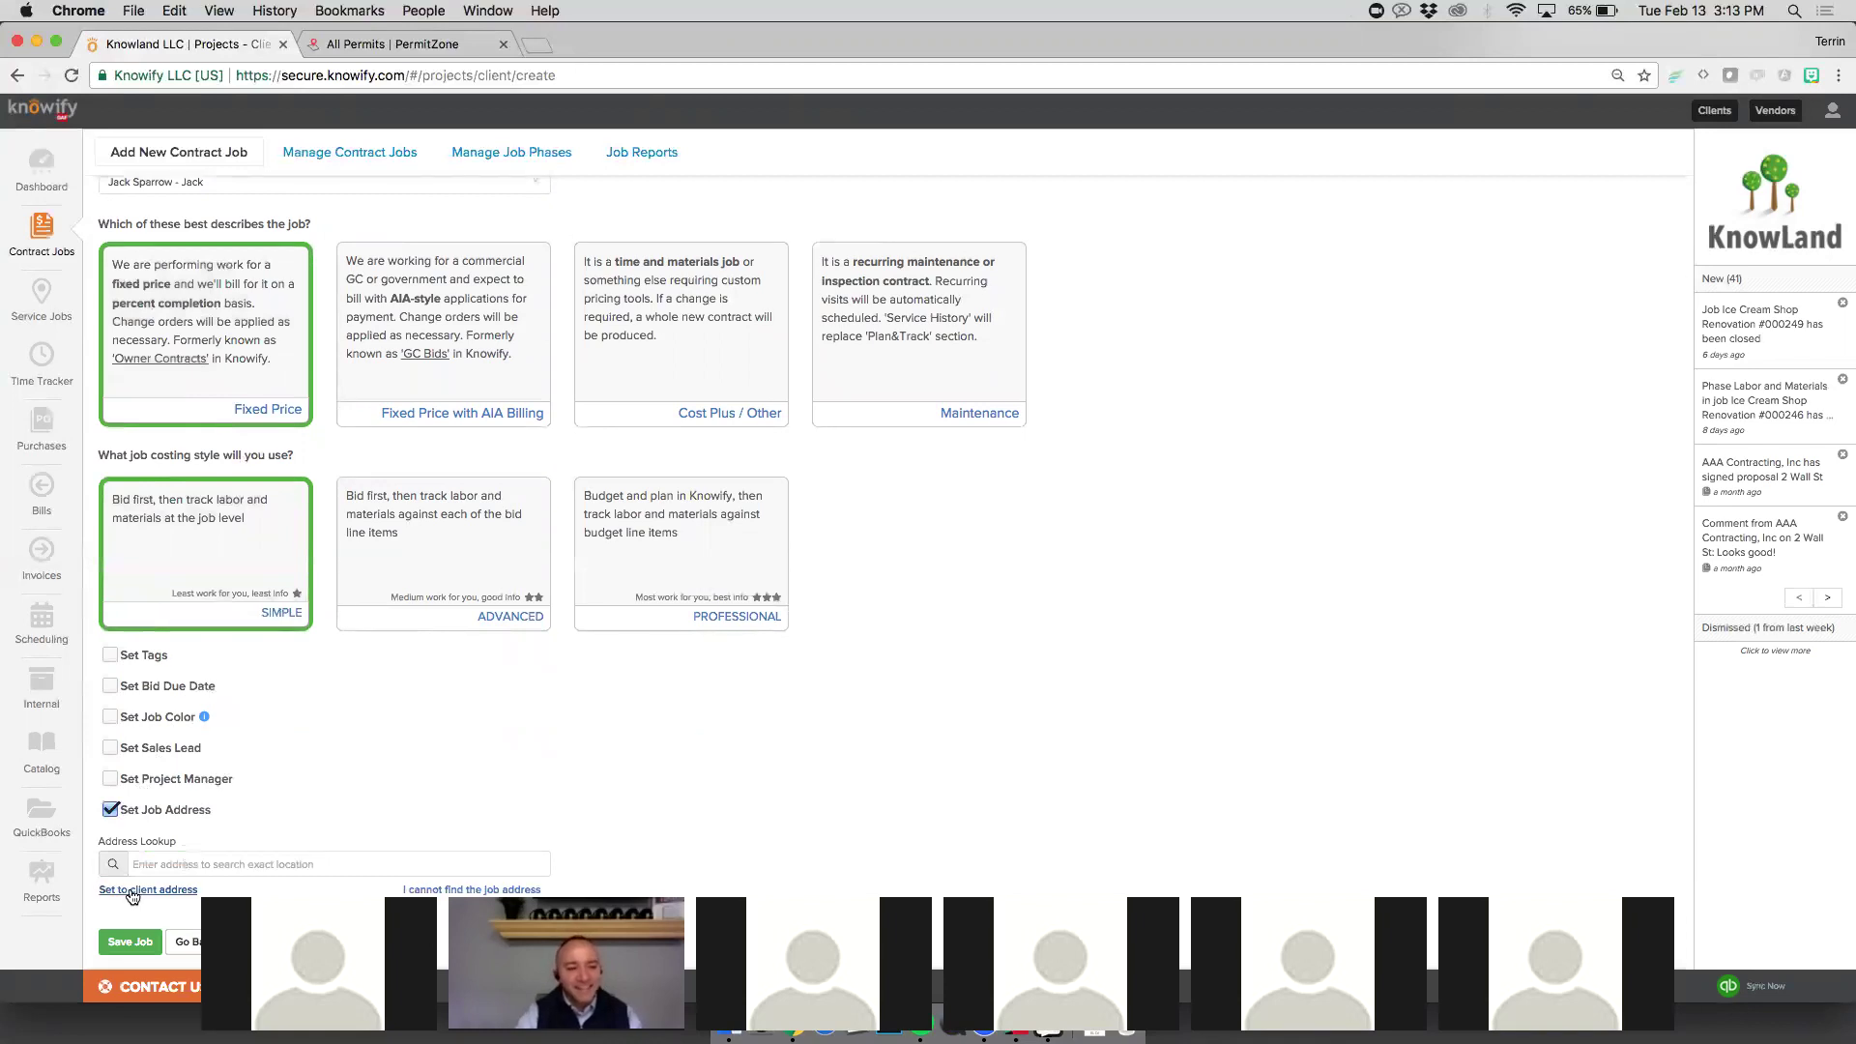
left_click(167, 868)
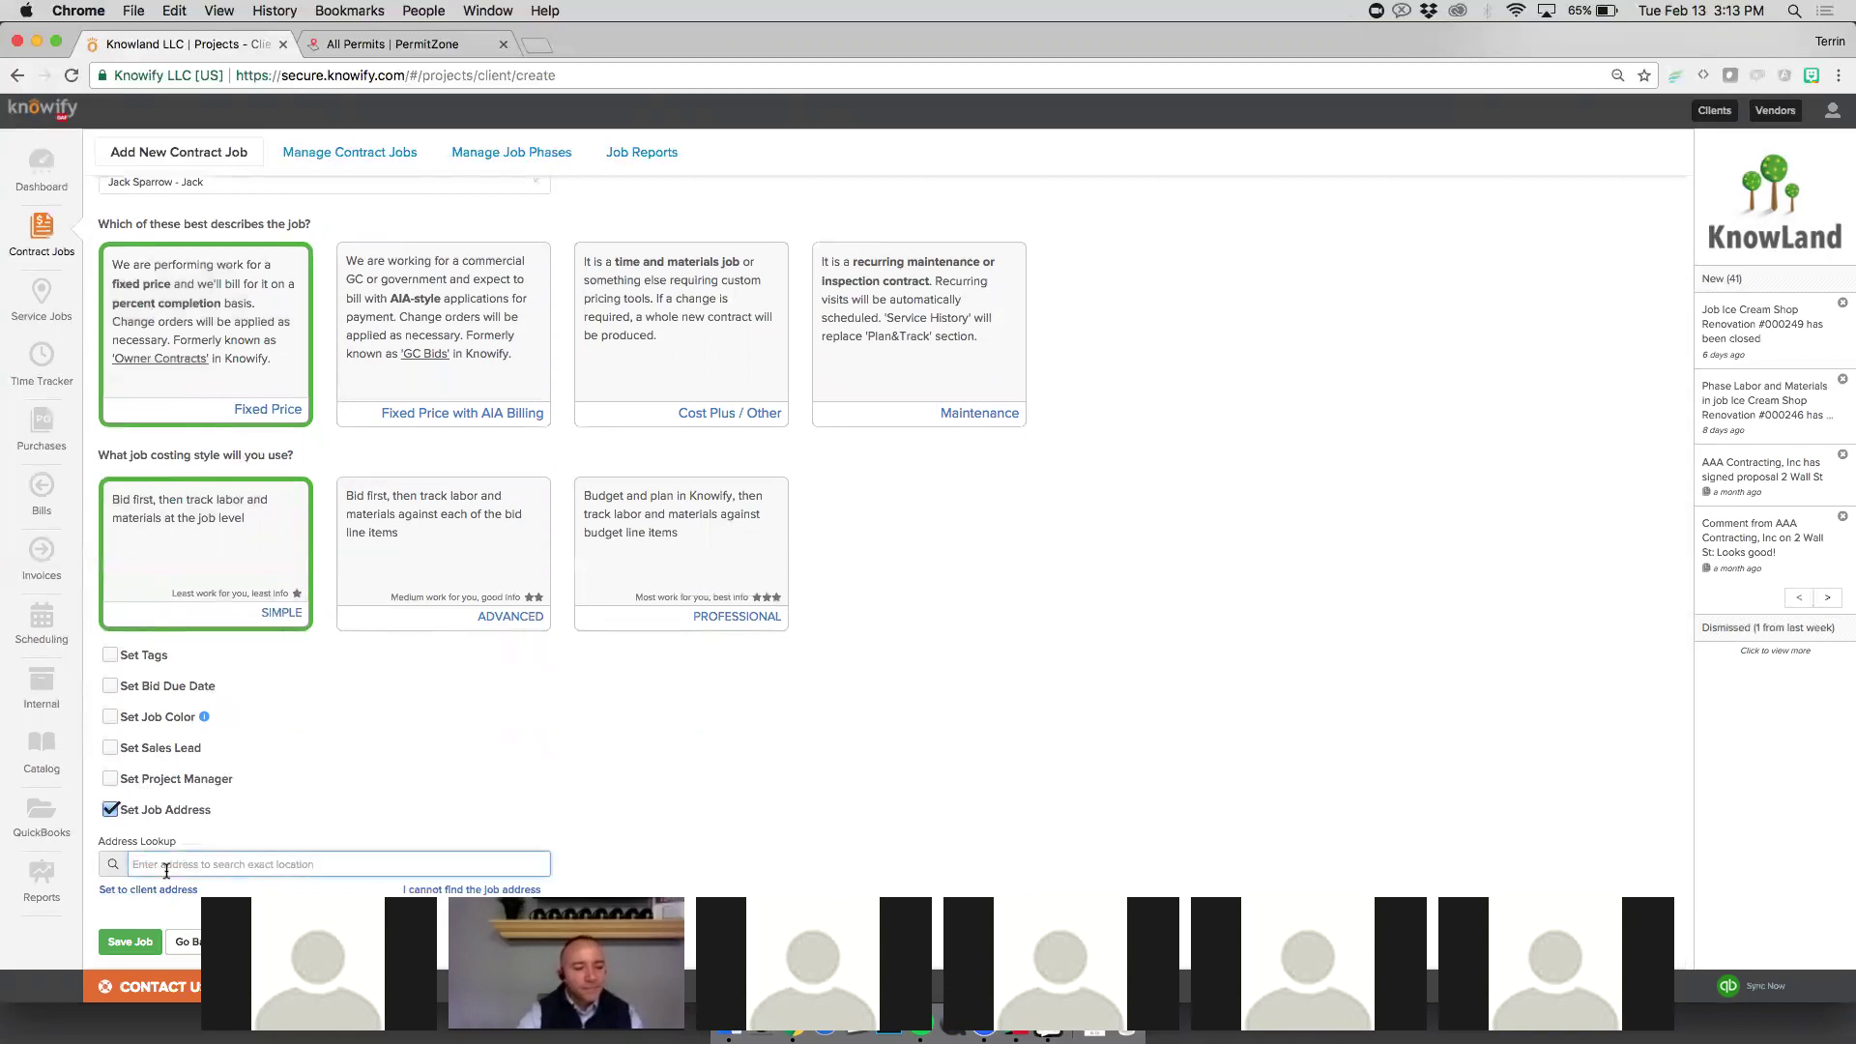
type("646")
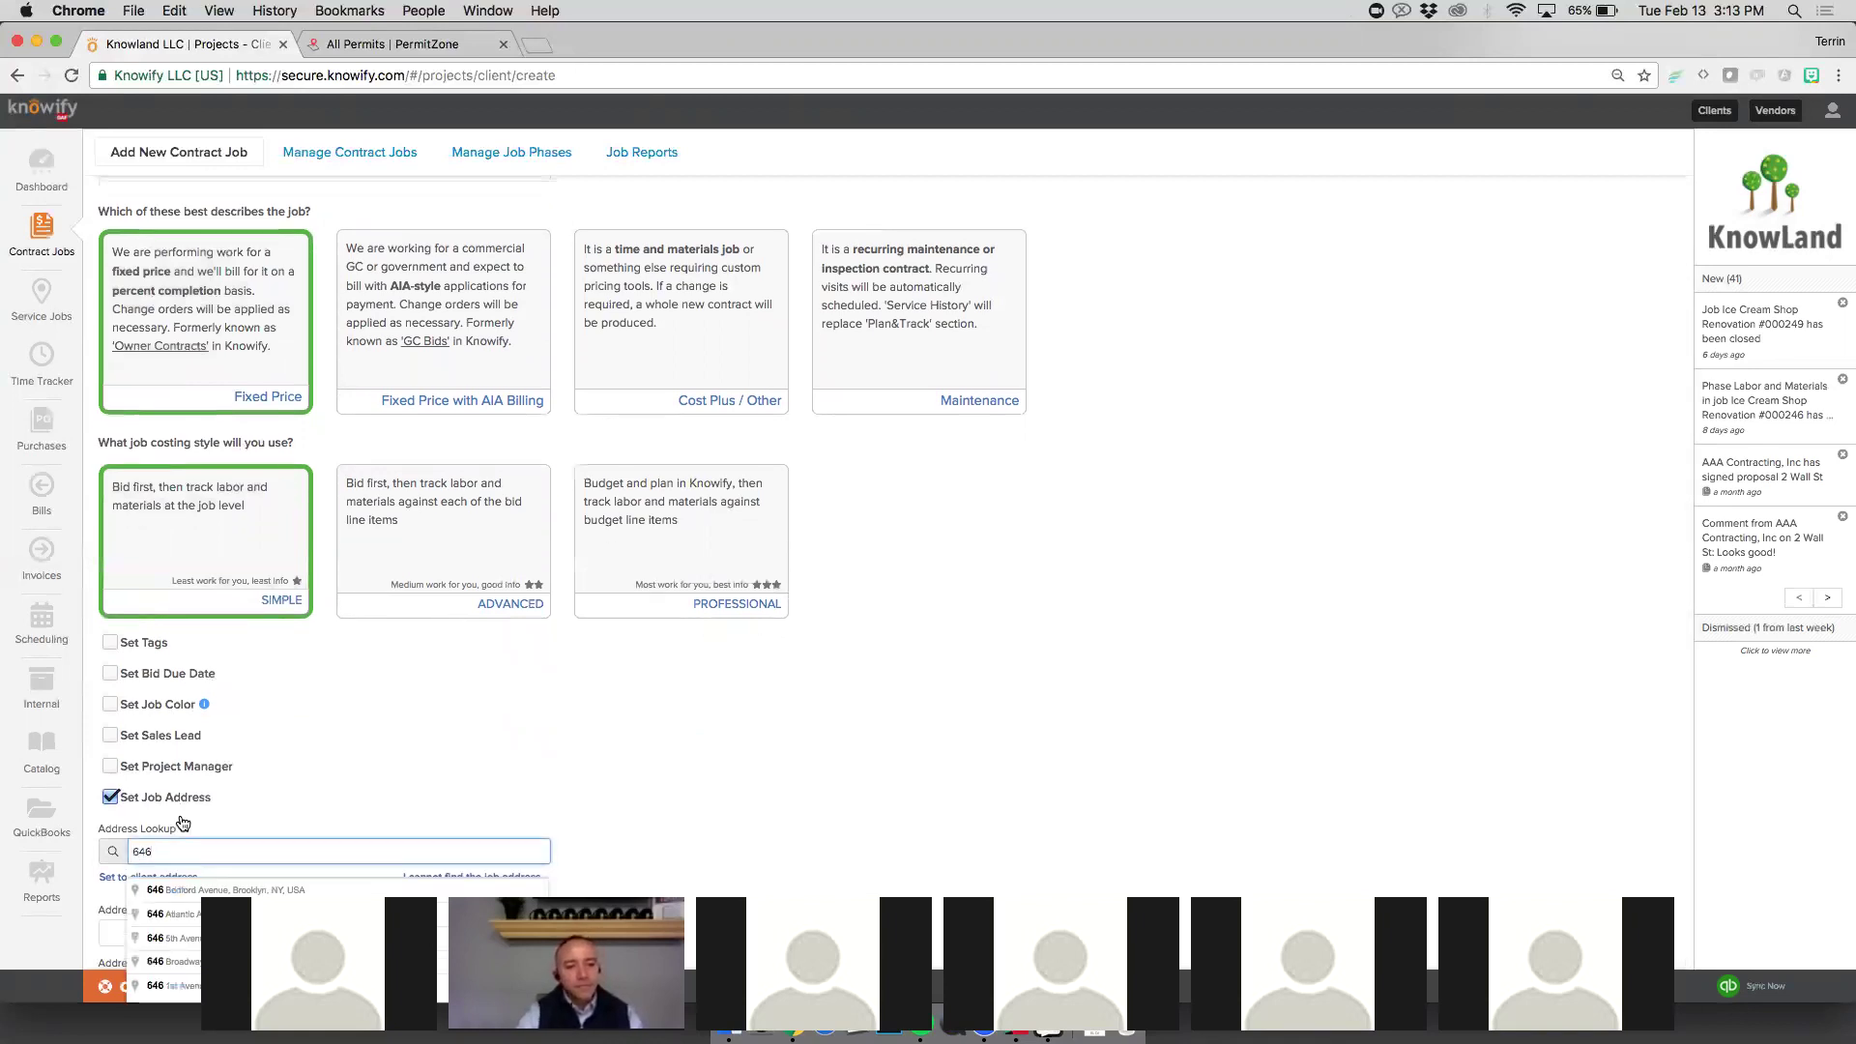
scroll(183, 823, "down", 3)
left_click(172, 887)
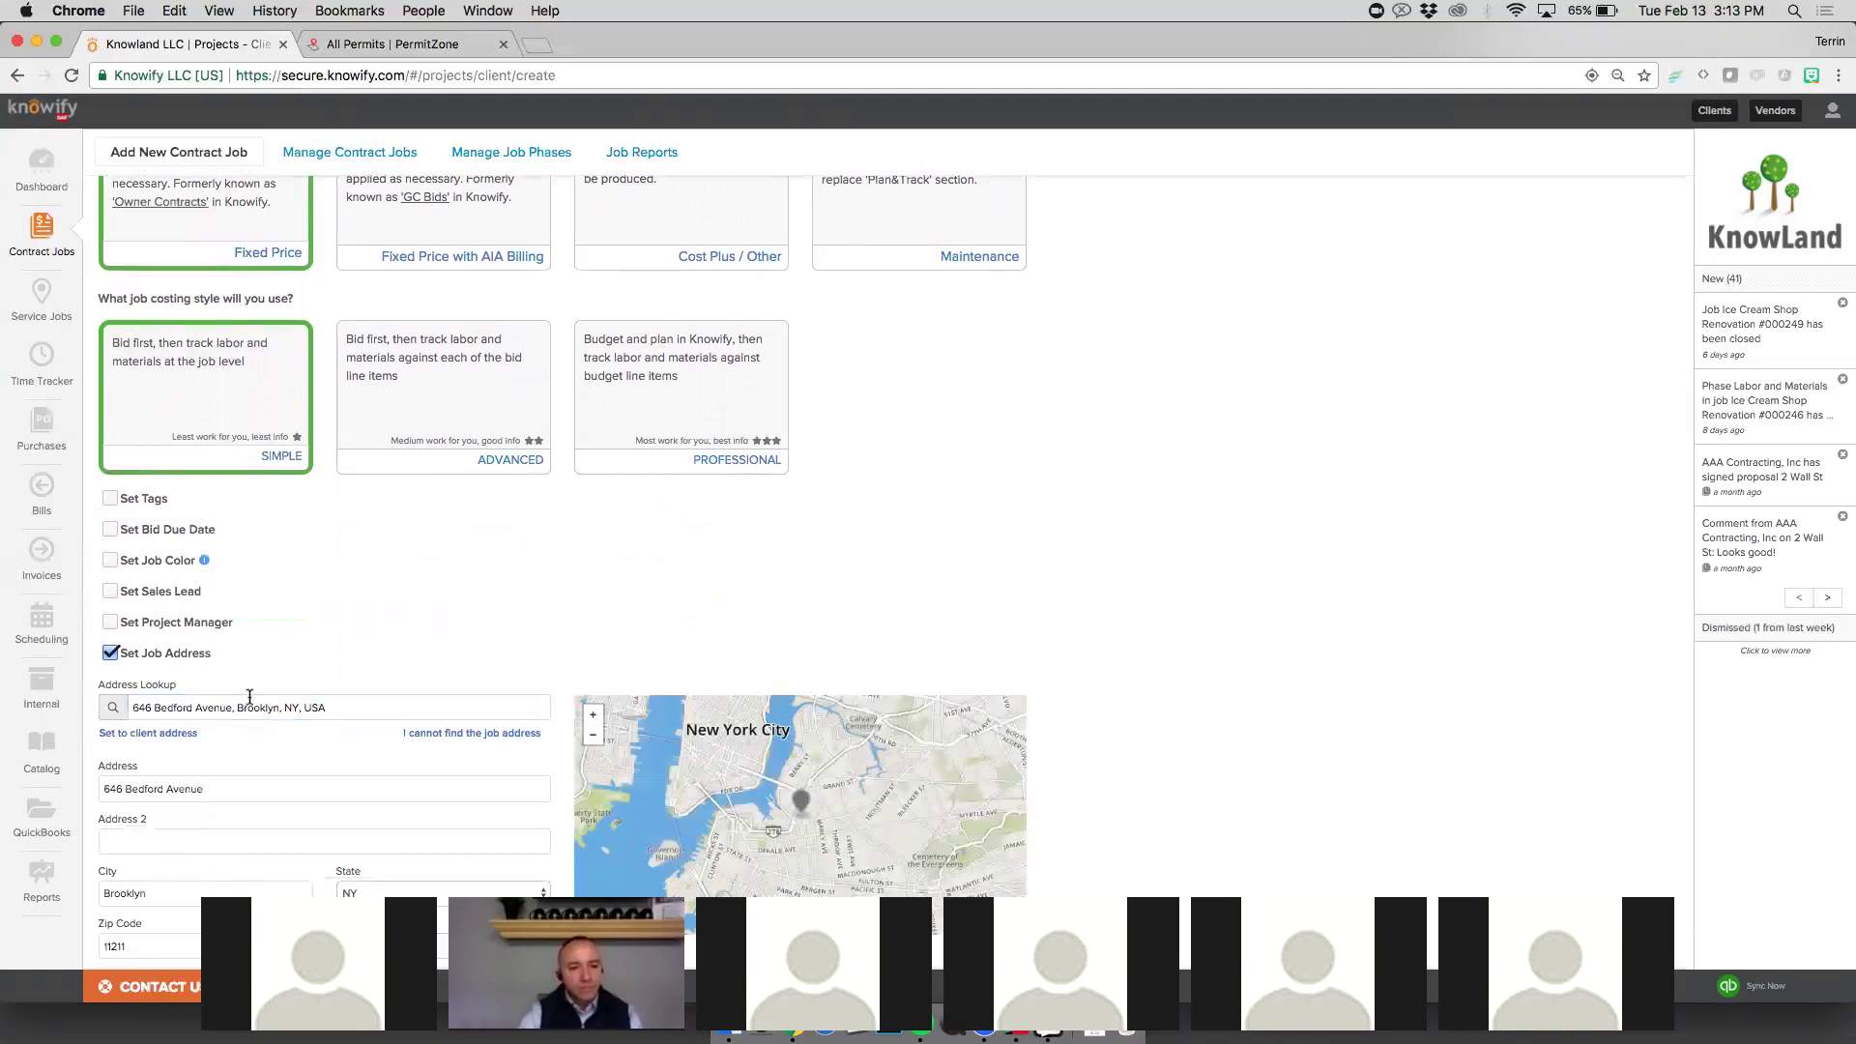
scroll(249, 696, "down", 1)
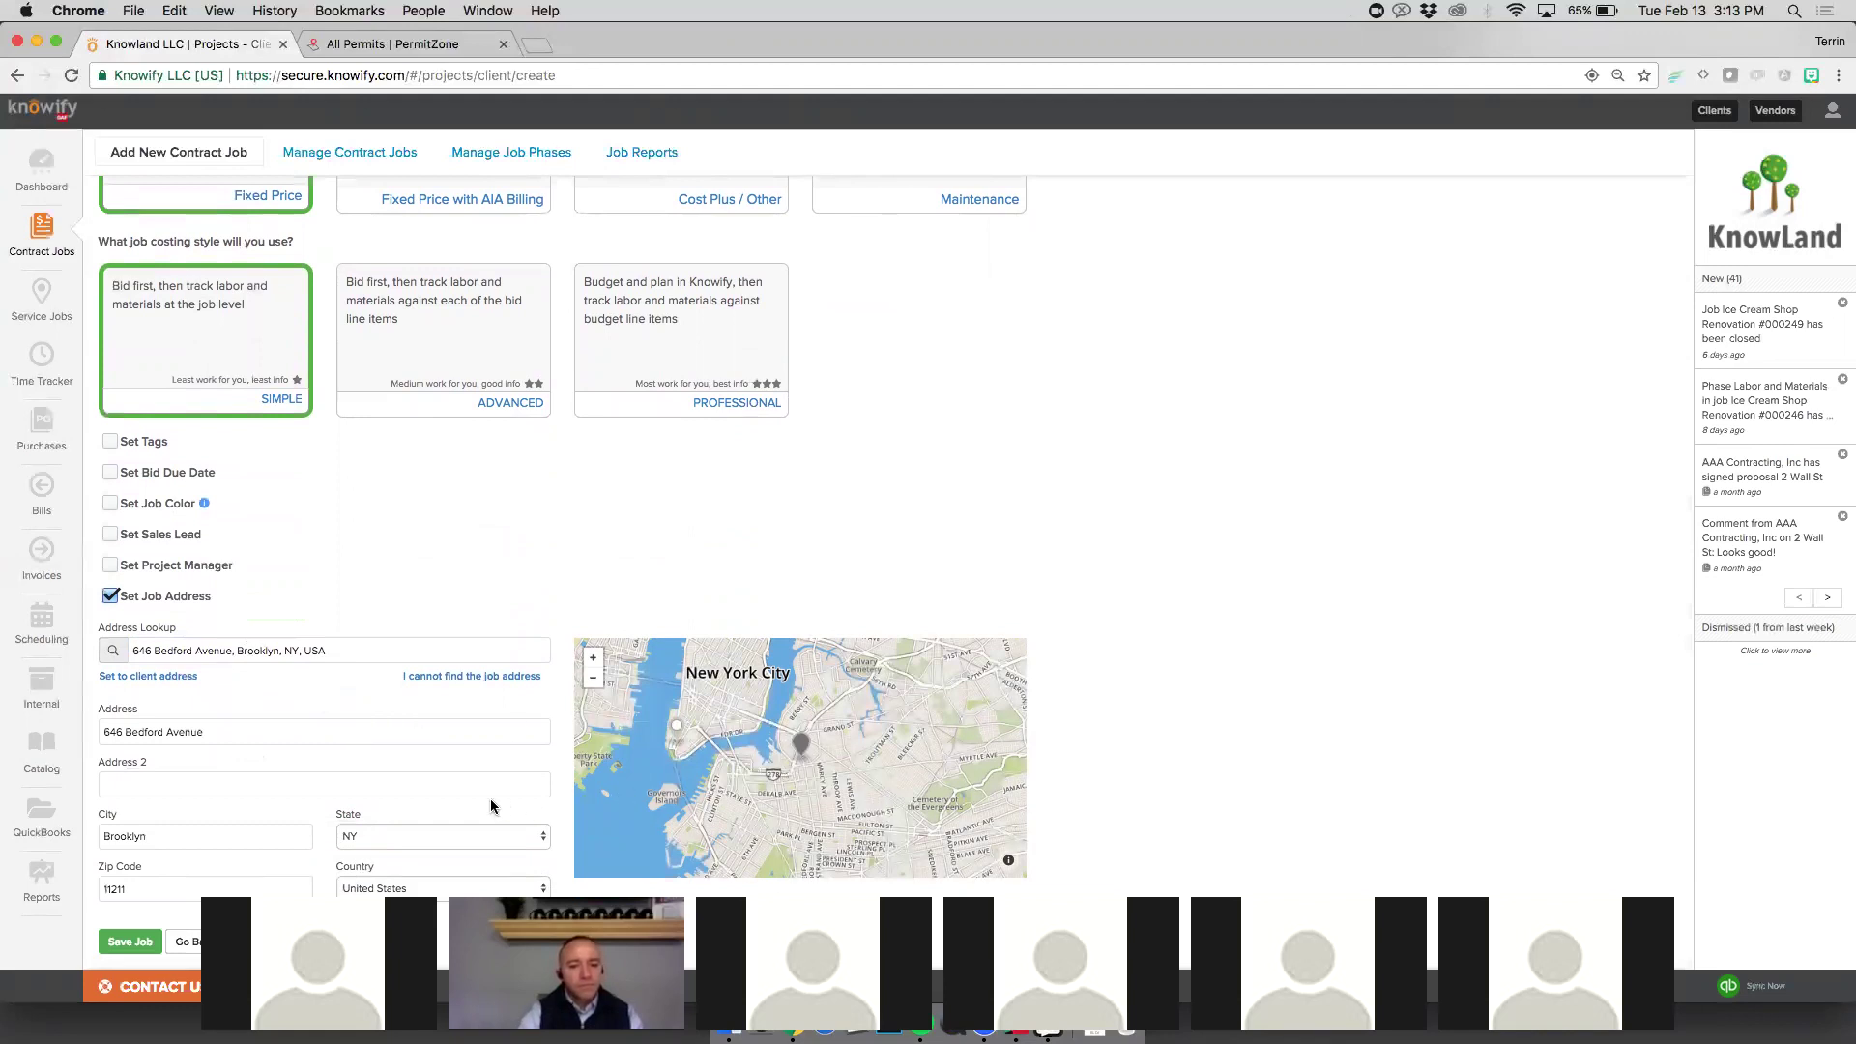
left_click(120, 946)
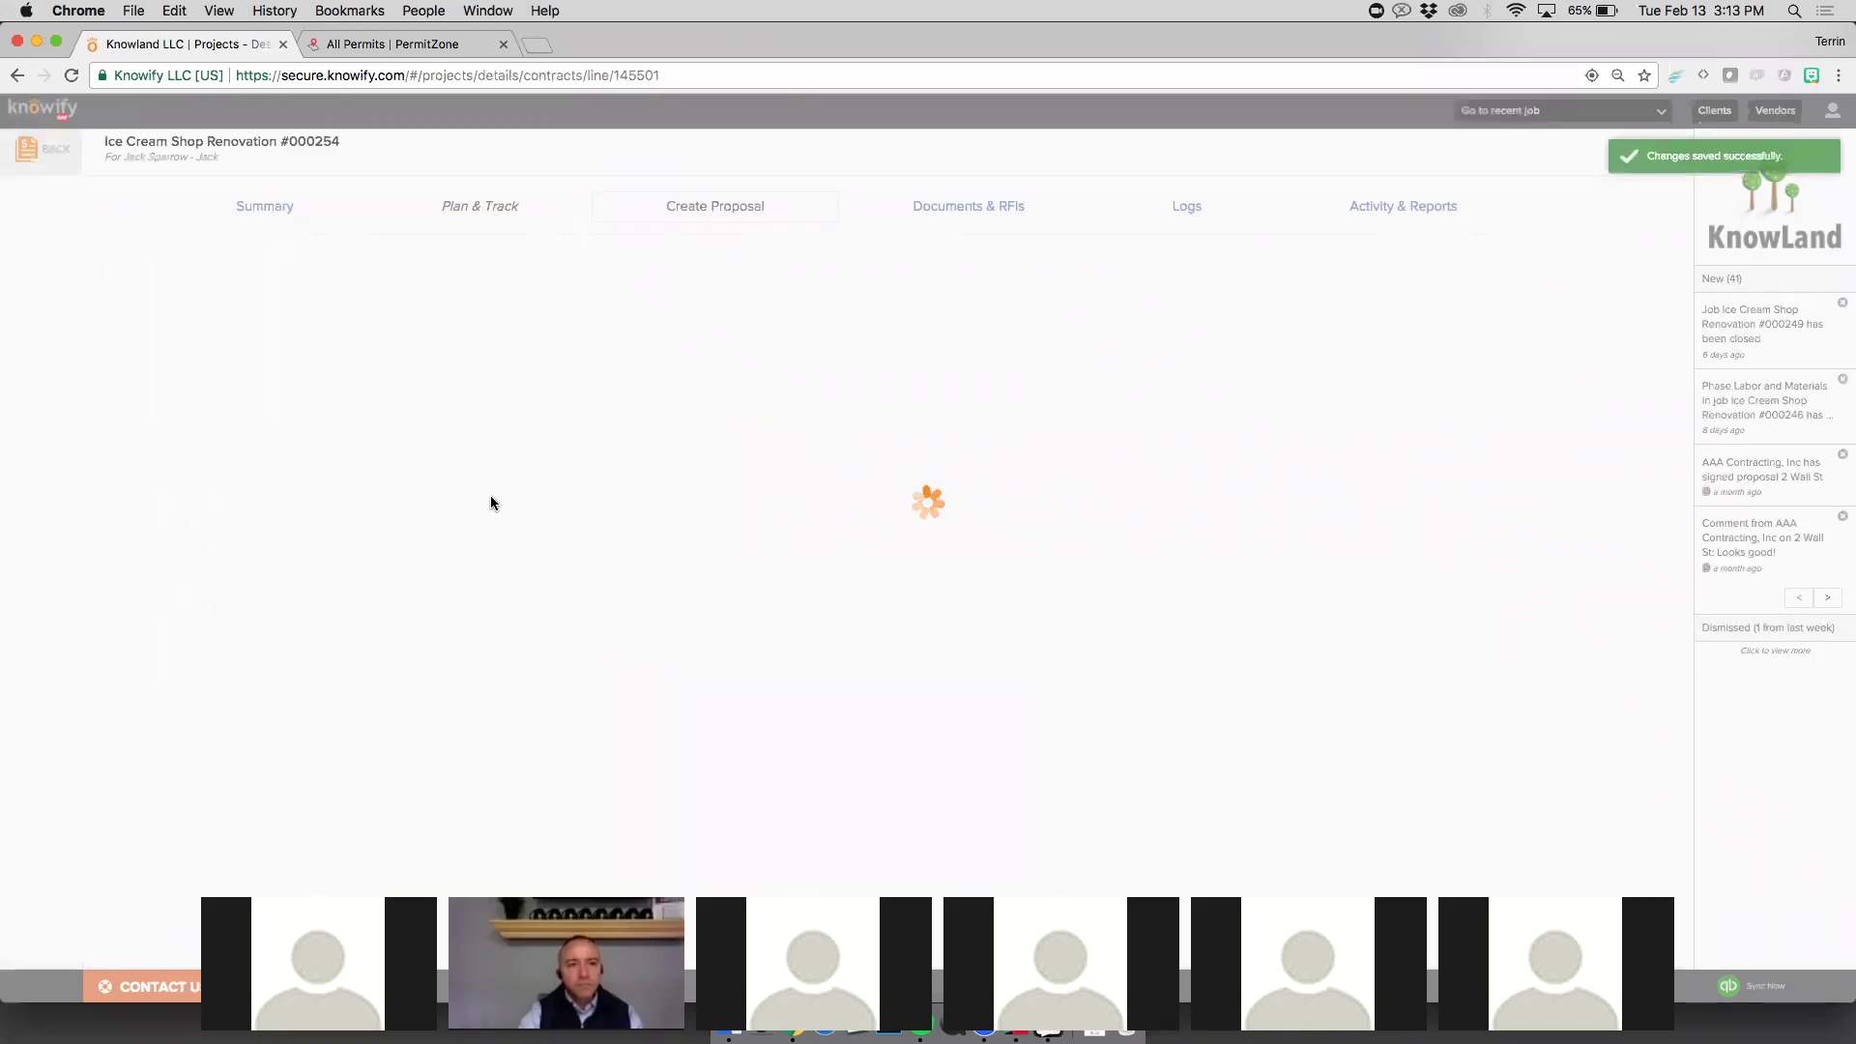
Step: Import the example spreadsheet data as the proposal's line items Demo, Rough in and Finish, each at $5,000.00
scroll(688, 520, "down", 2)
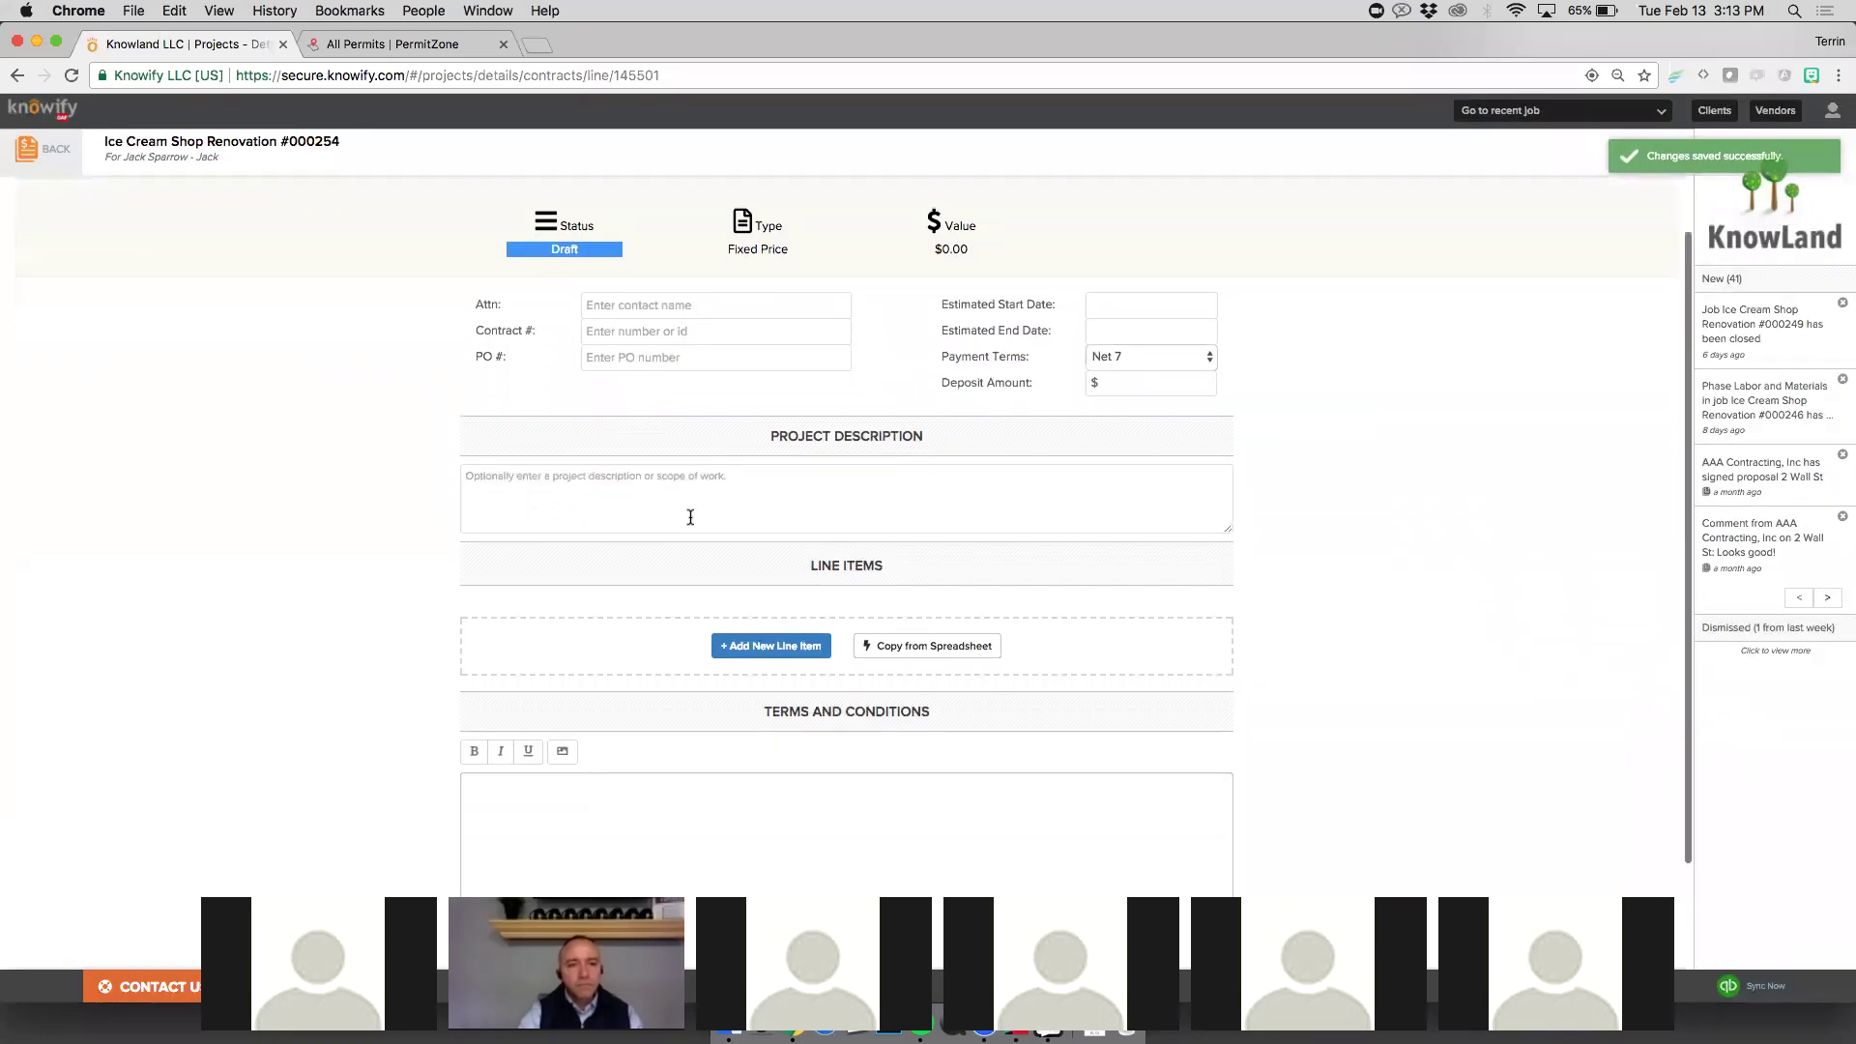
left_click(923, 646)
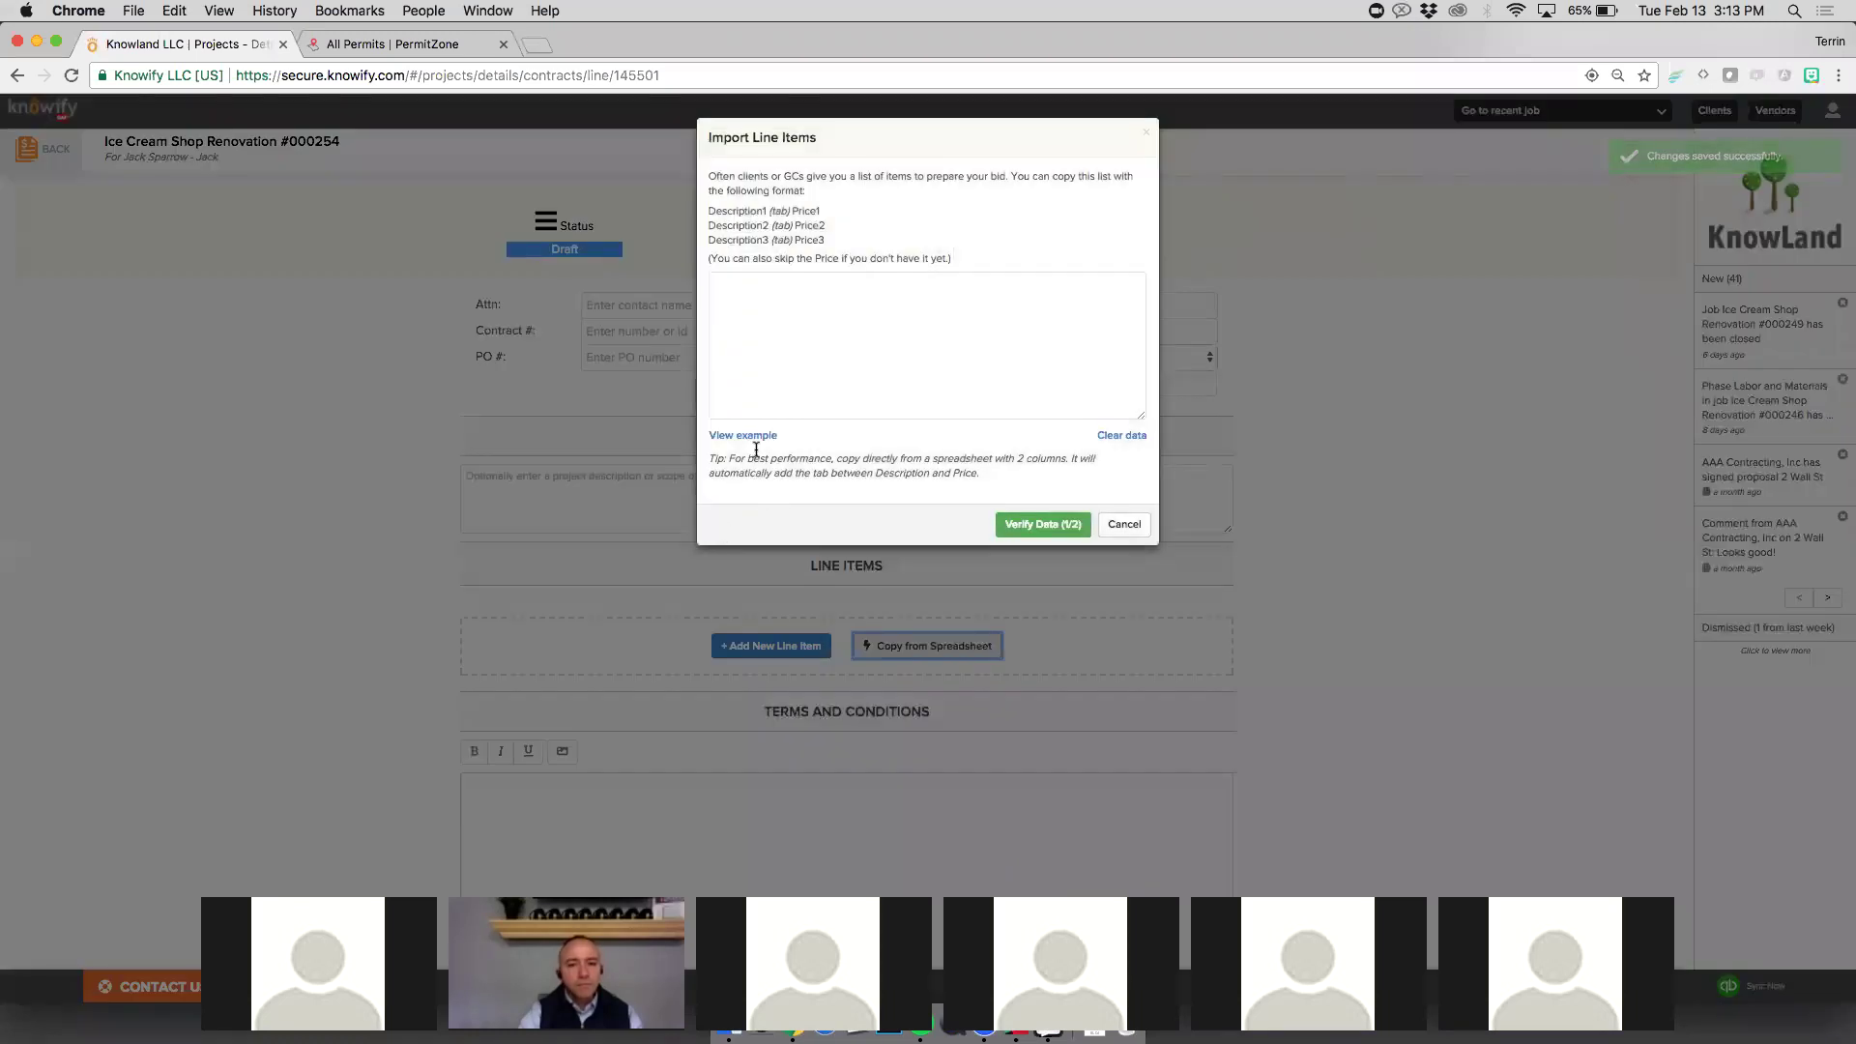
left_click(742, 436)
left_click(1031, 527)
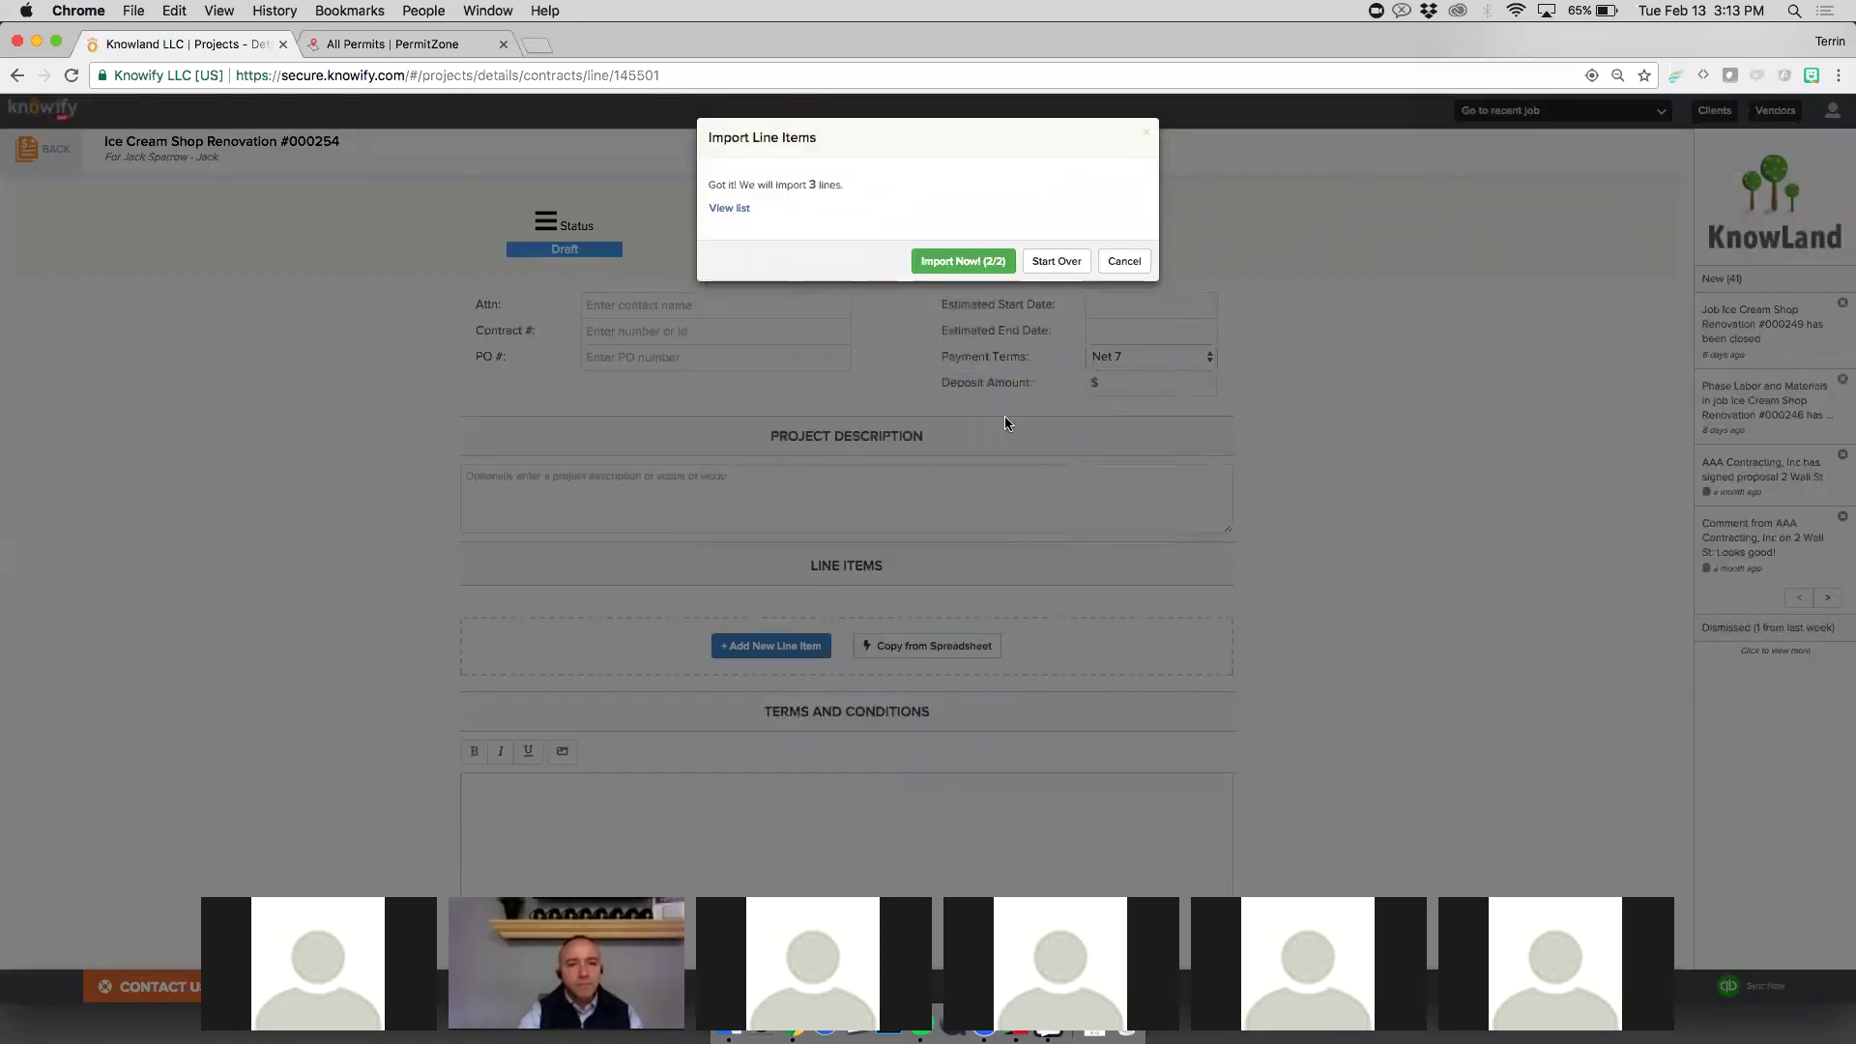
left_click(952, 263)
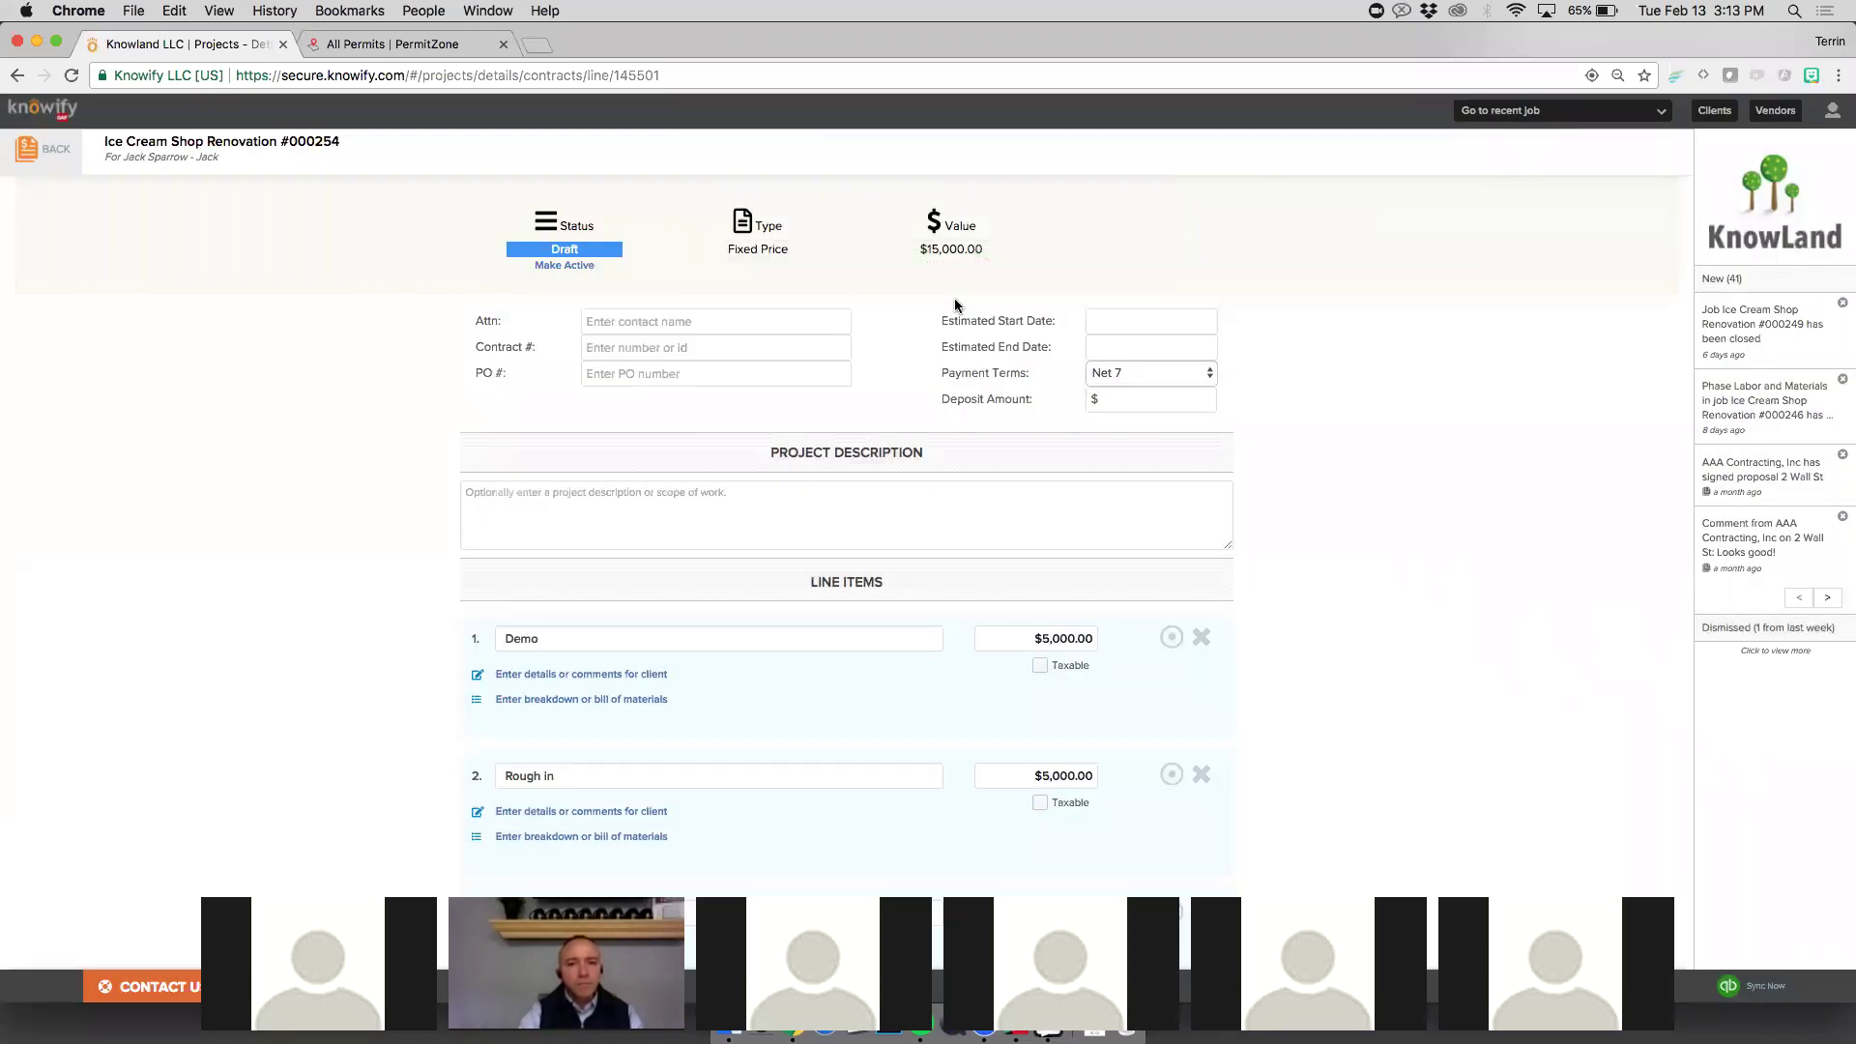
Step: Make the contract active without entering an estimated start date
scroll(954, 303, "down", 7)
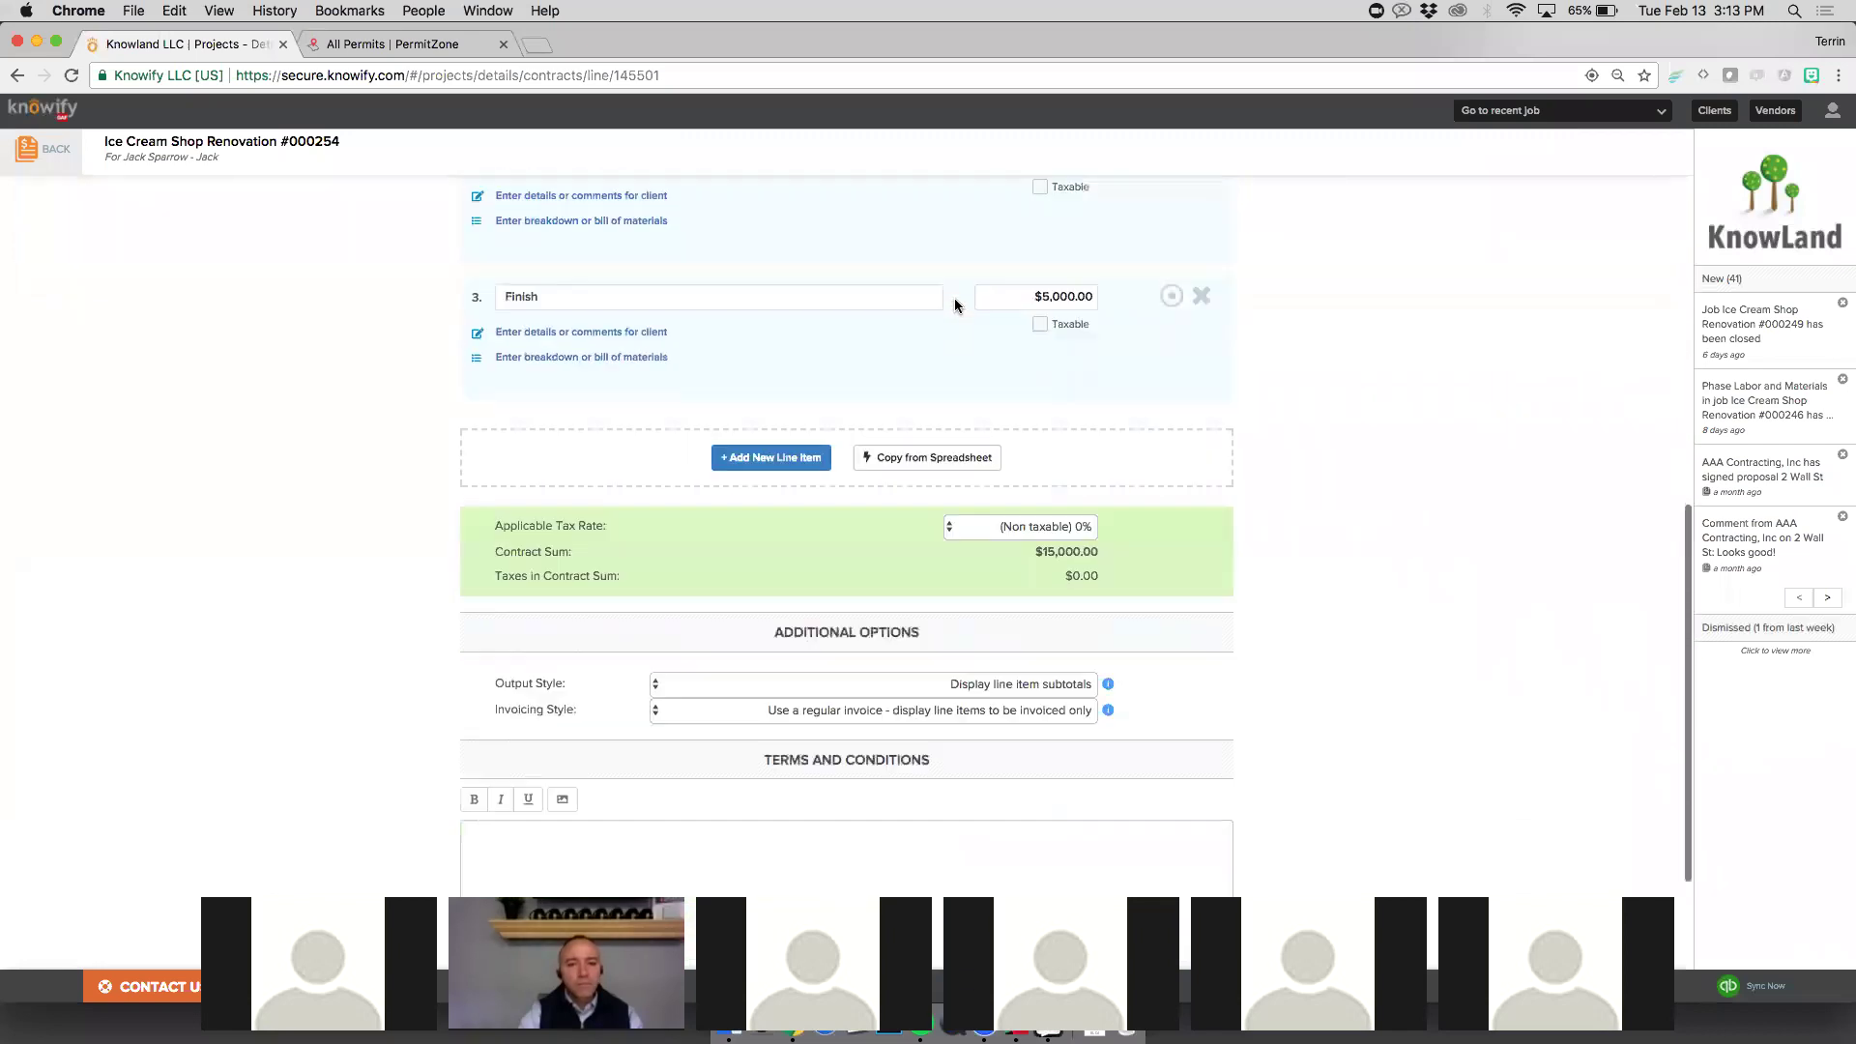
scroll(954, 298, "down", 1)
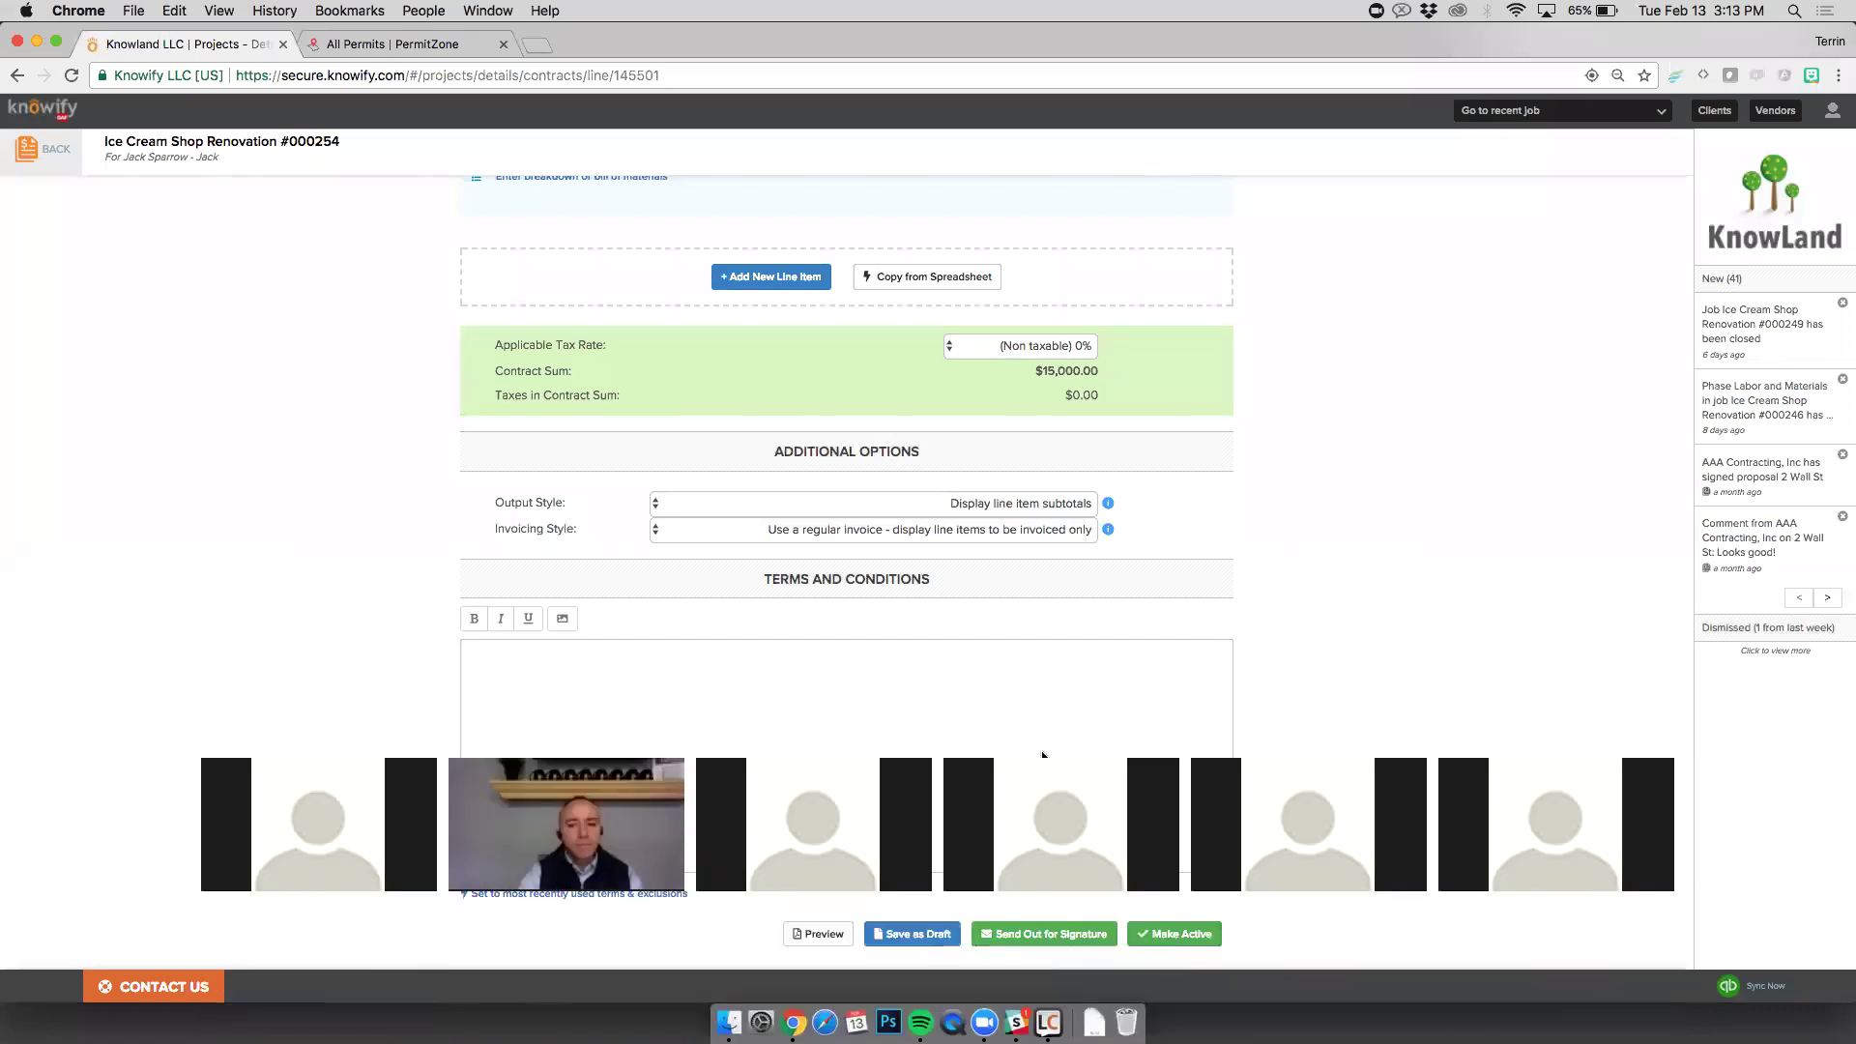
left_click(1158, 937)
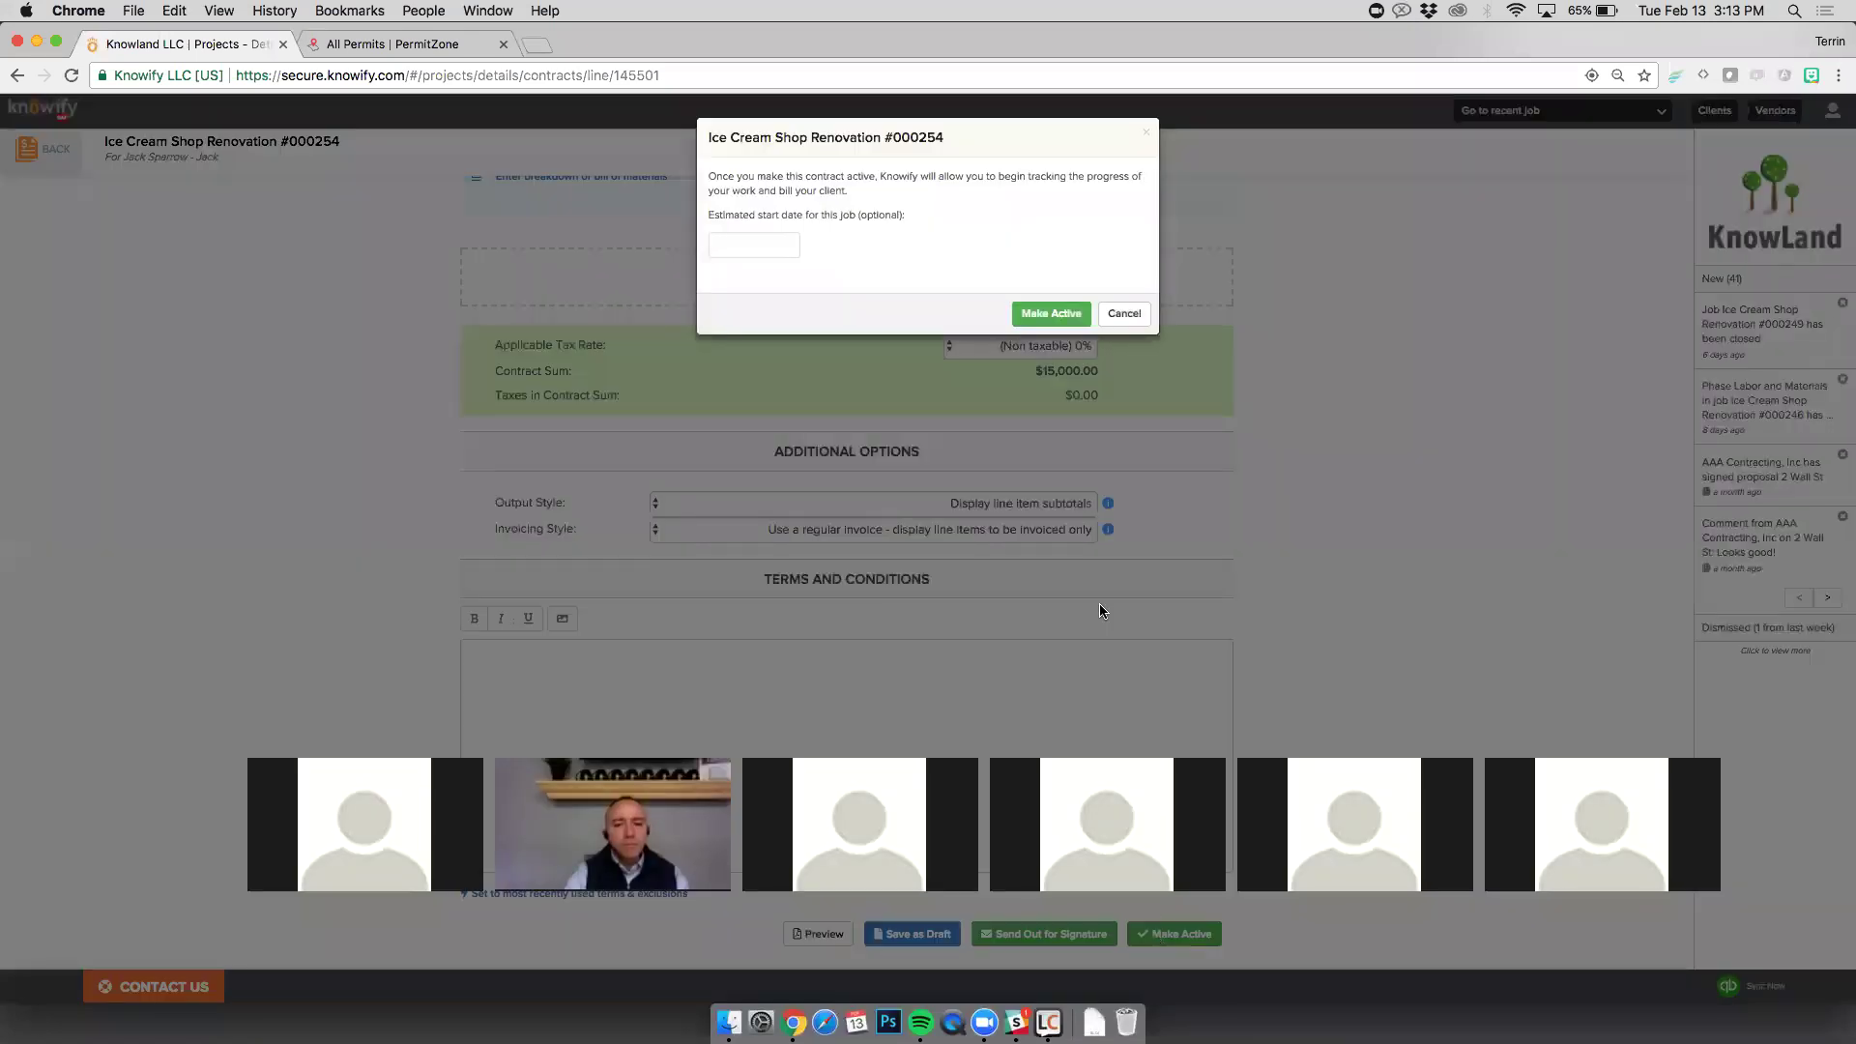
left_click(1026, 307)
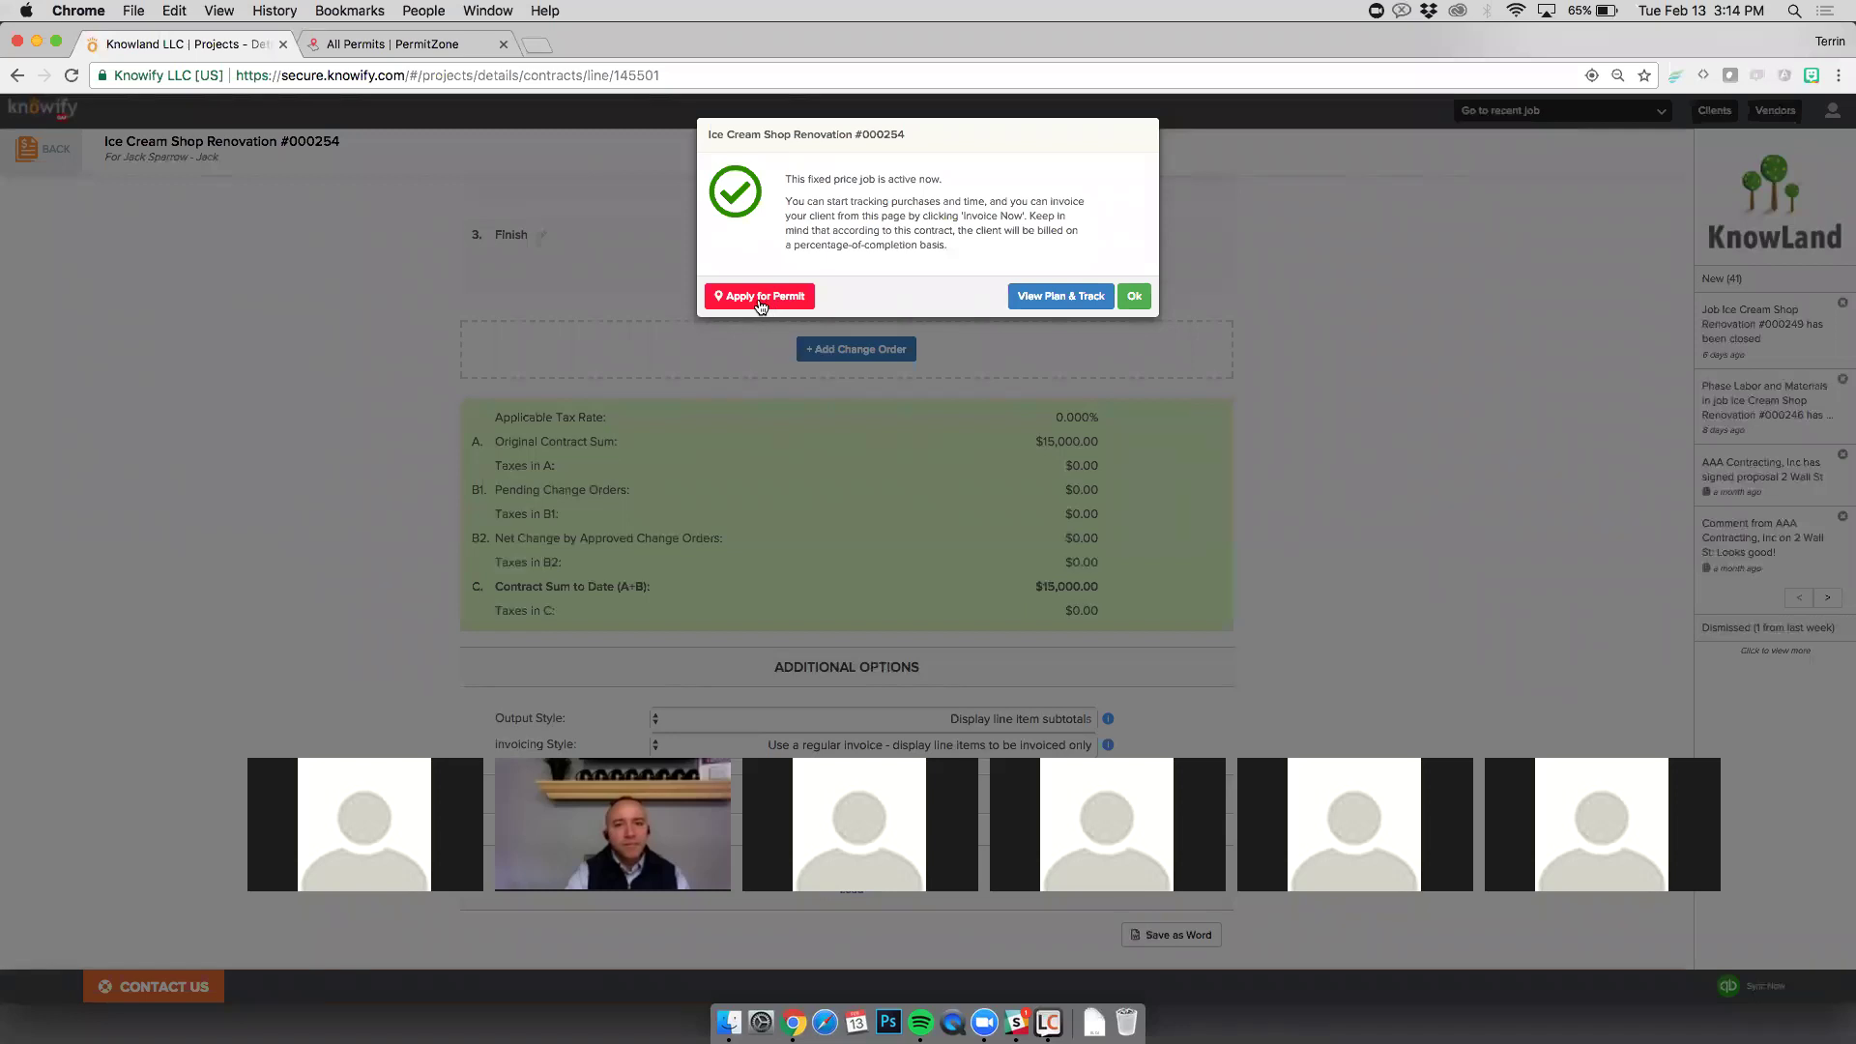
Step: Authorize sharing the job information with PermitZone and open a new permit application for the job
left_click(751, 305)
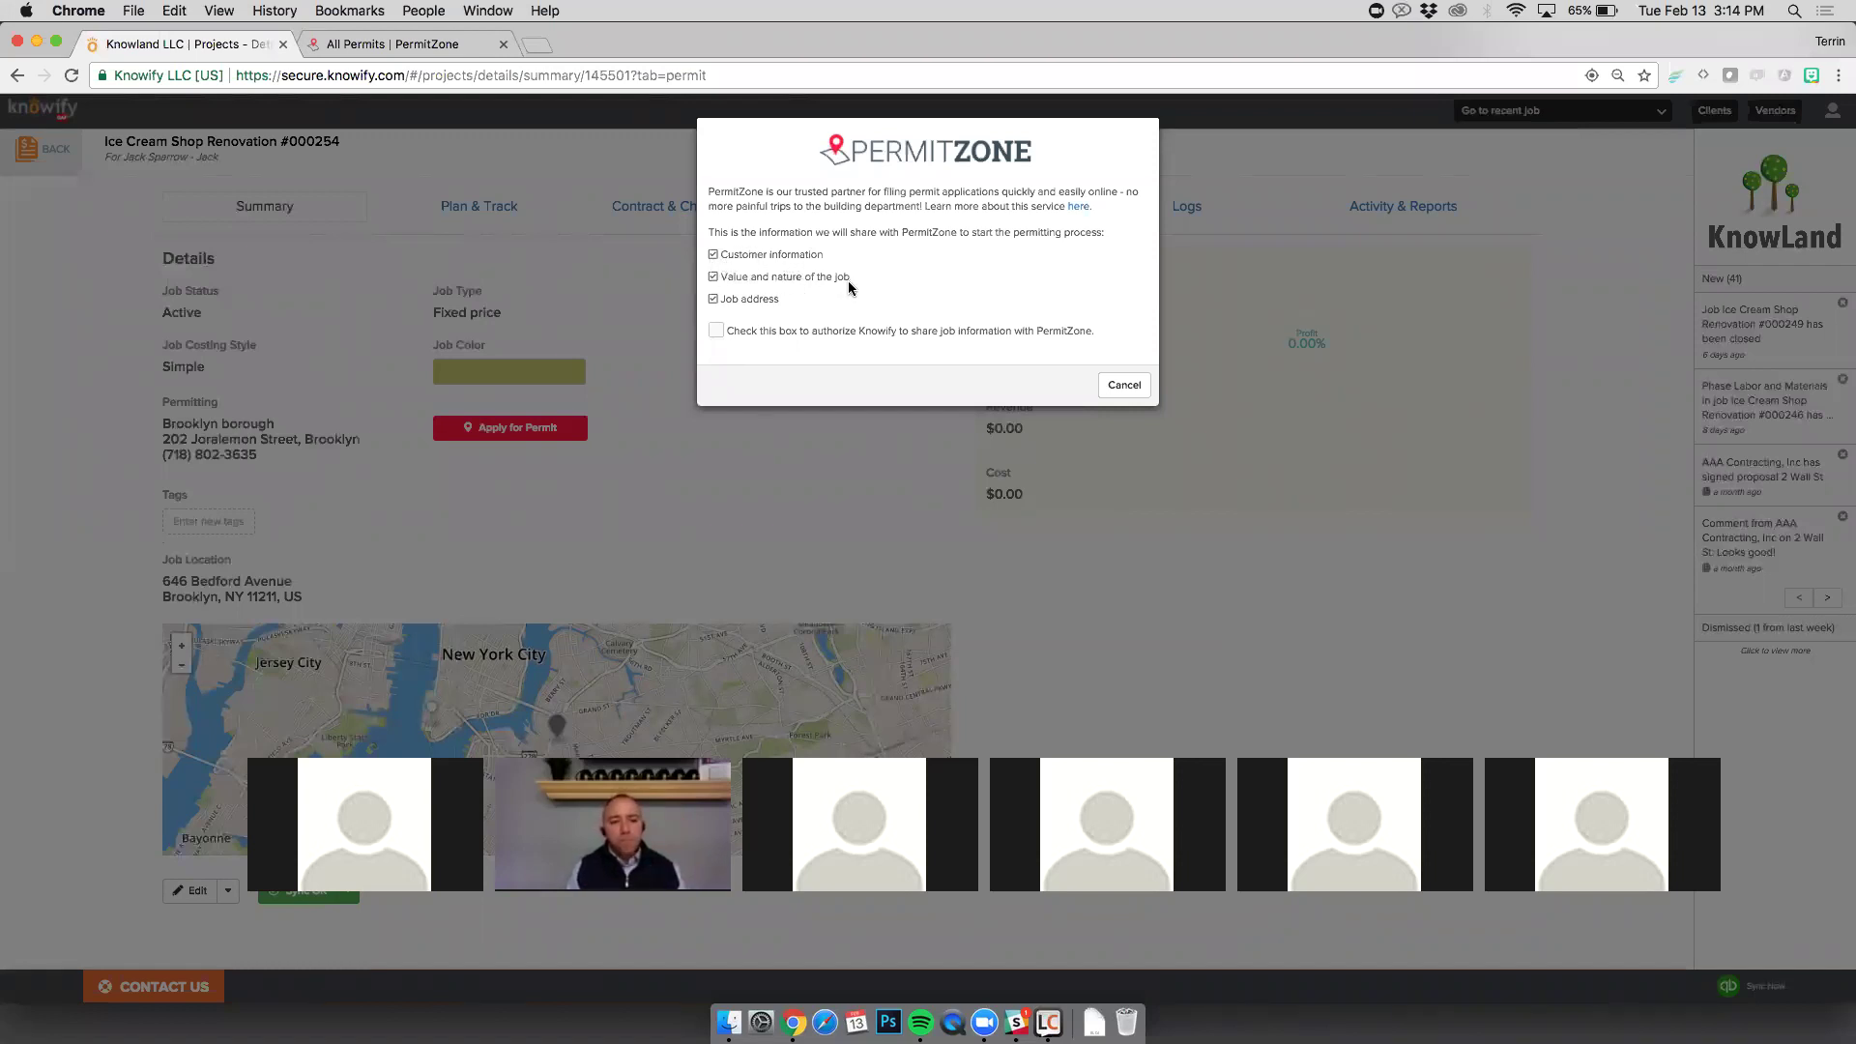
left_click(716, 330)
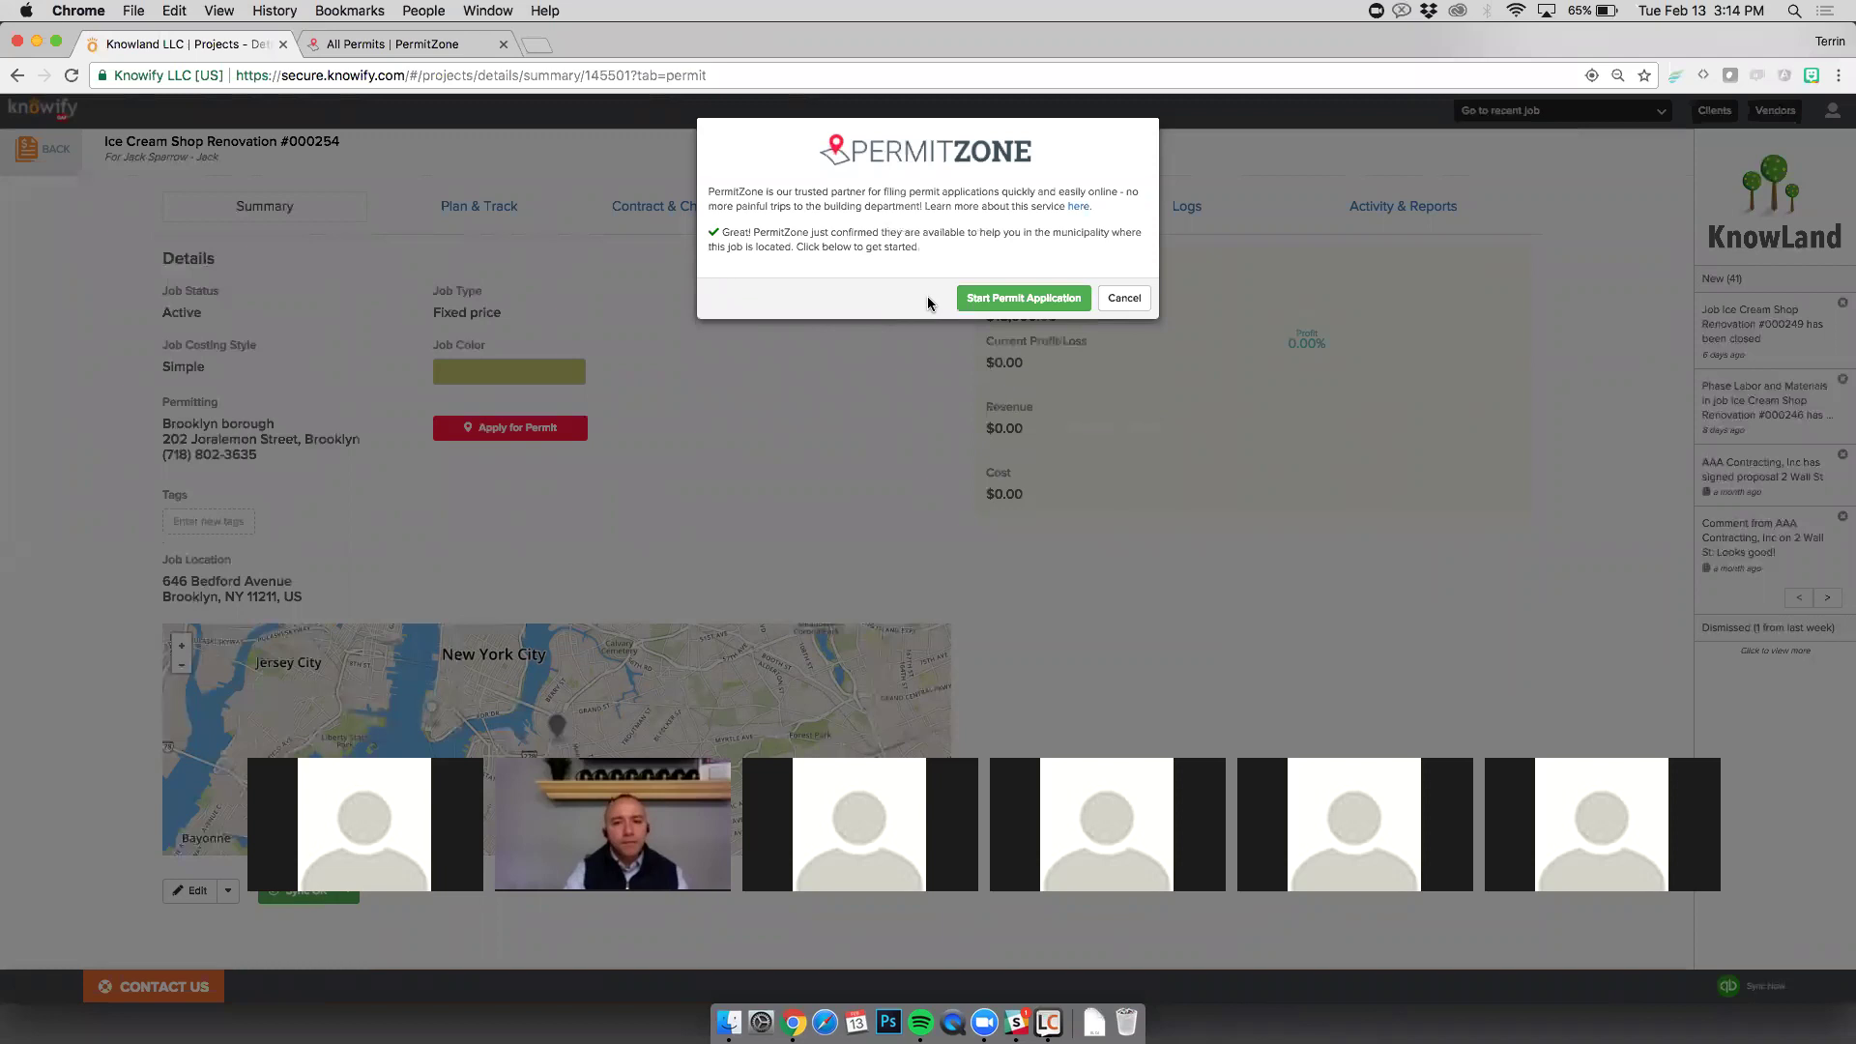
left_click(998, 300)
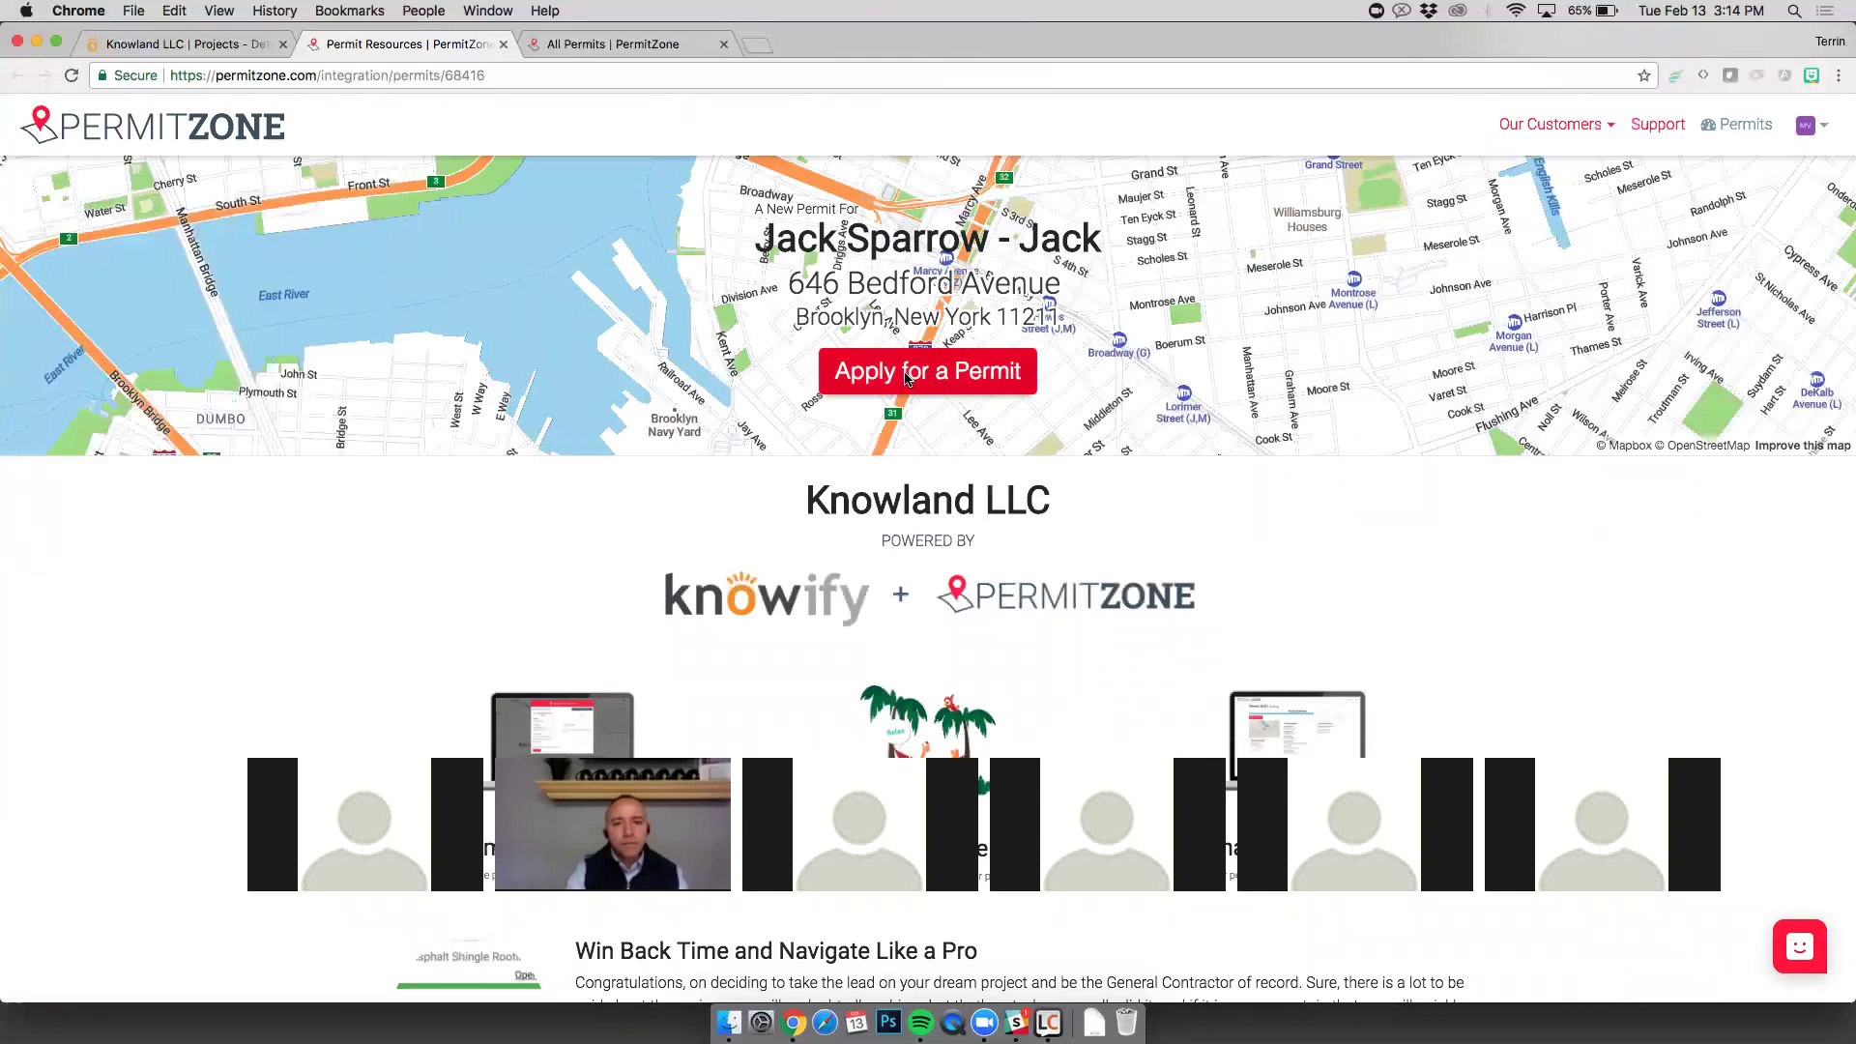
left_click(937, 388)
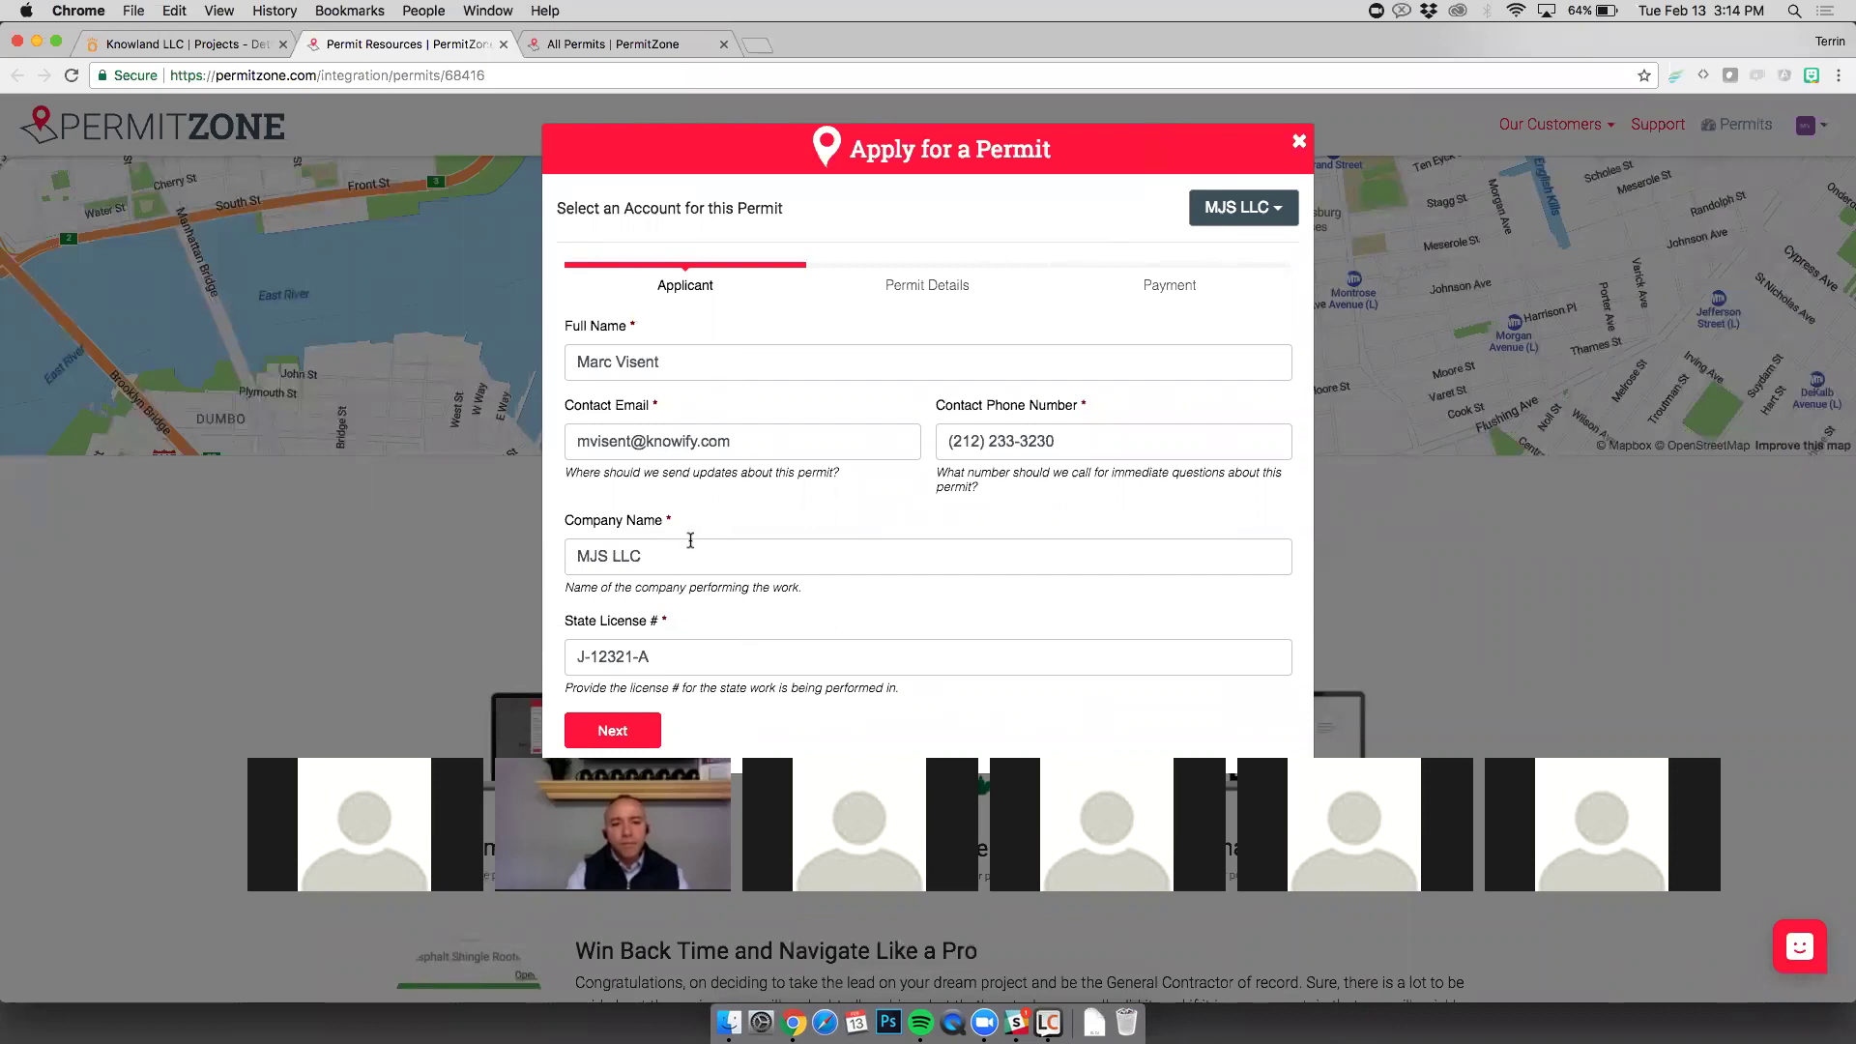
Step: Accept the prefilled applicant data, review the permit details including the description of work, and continue to the payment stage
left_click(633, 740)
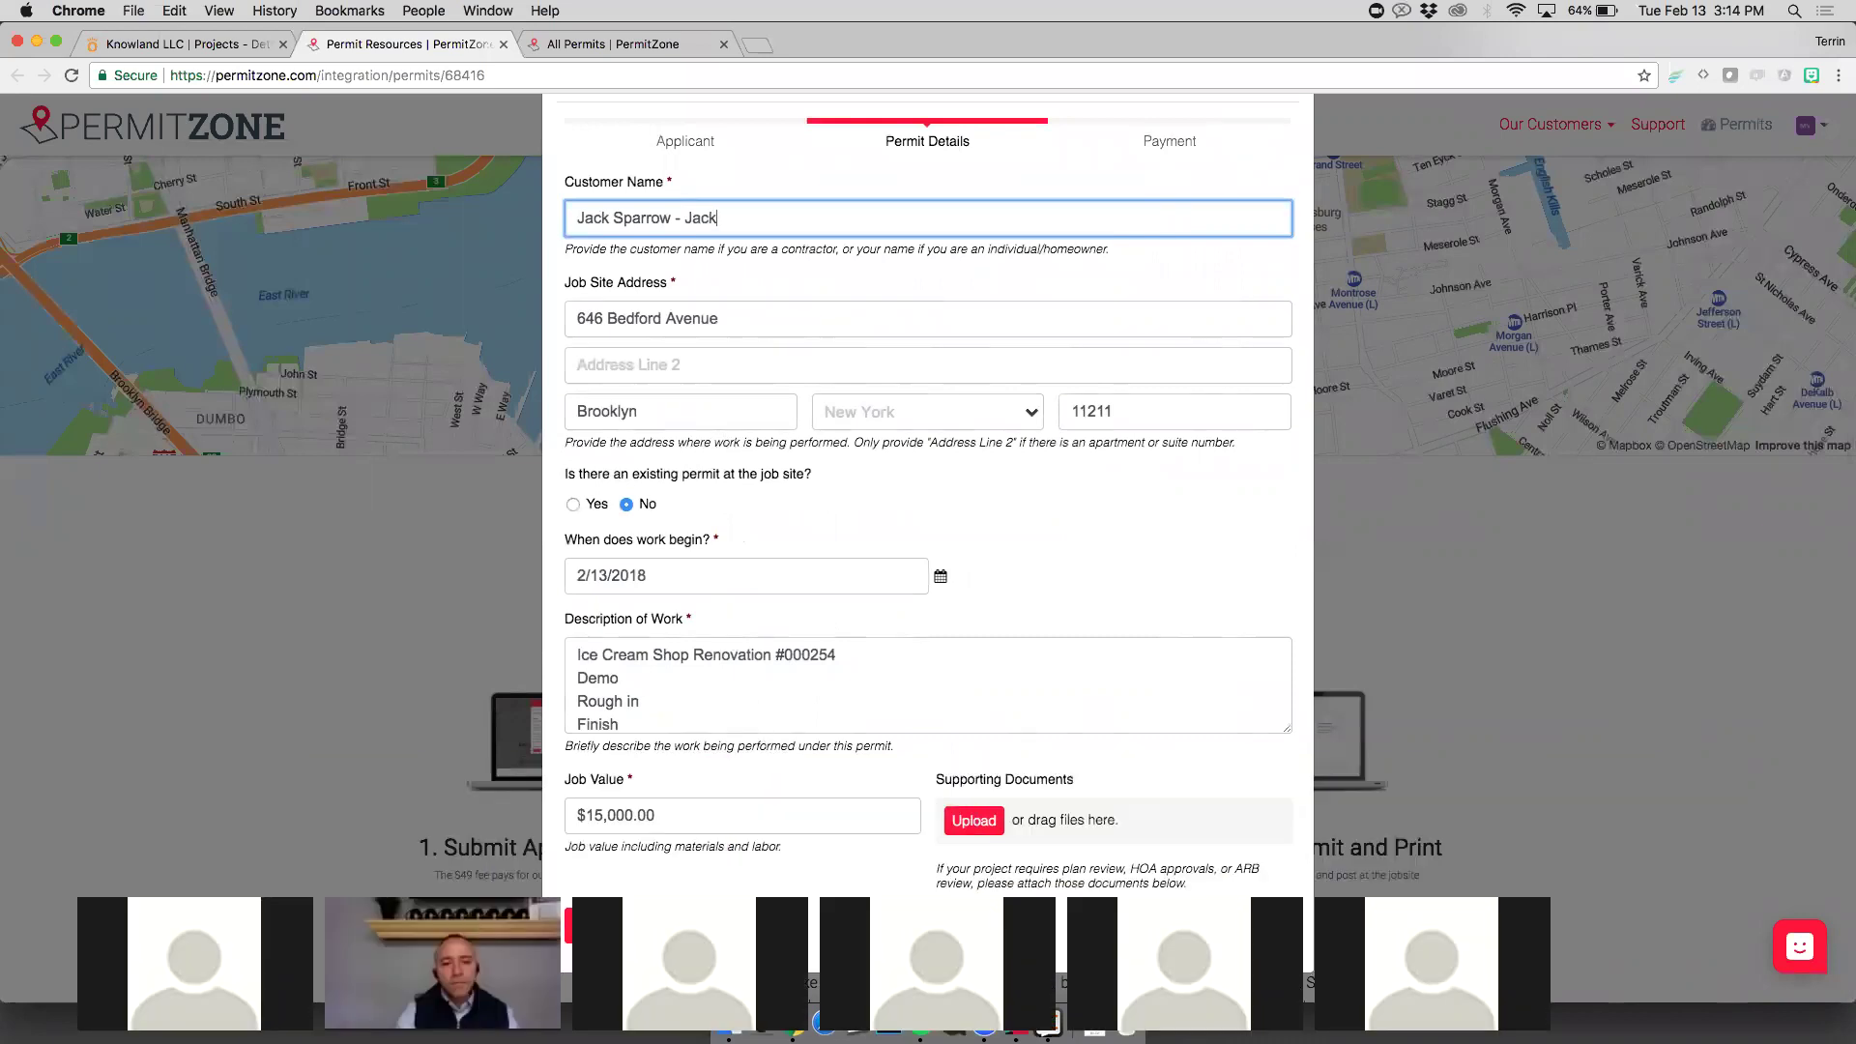
scroll(646, 698, "down", 1)
scroll(646, 698, "up", 1)
left_click_drag(646, 721, 578, 649)
left_click(625, 668)
scroll(625, 668, "down", 1)
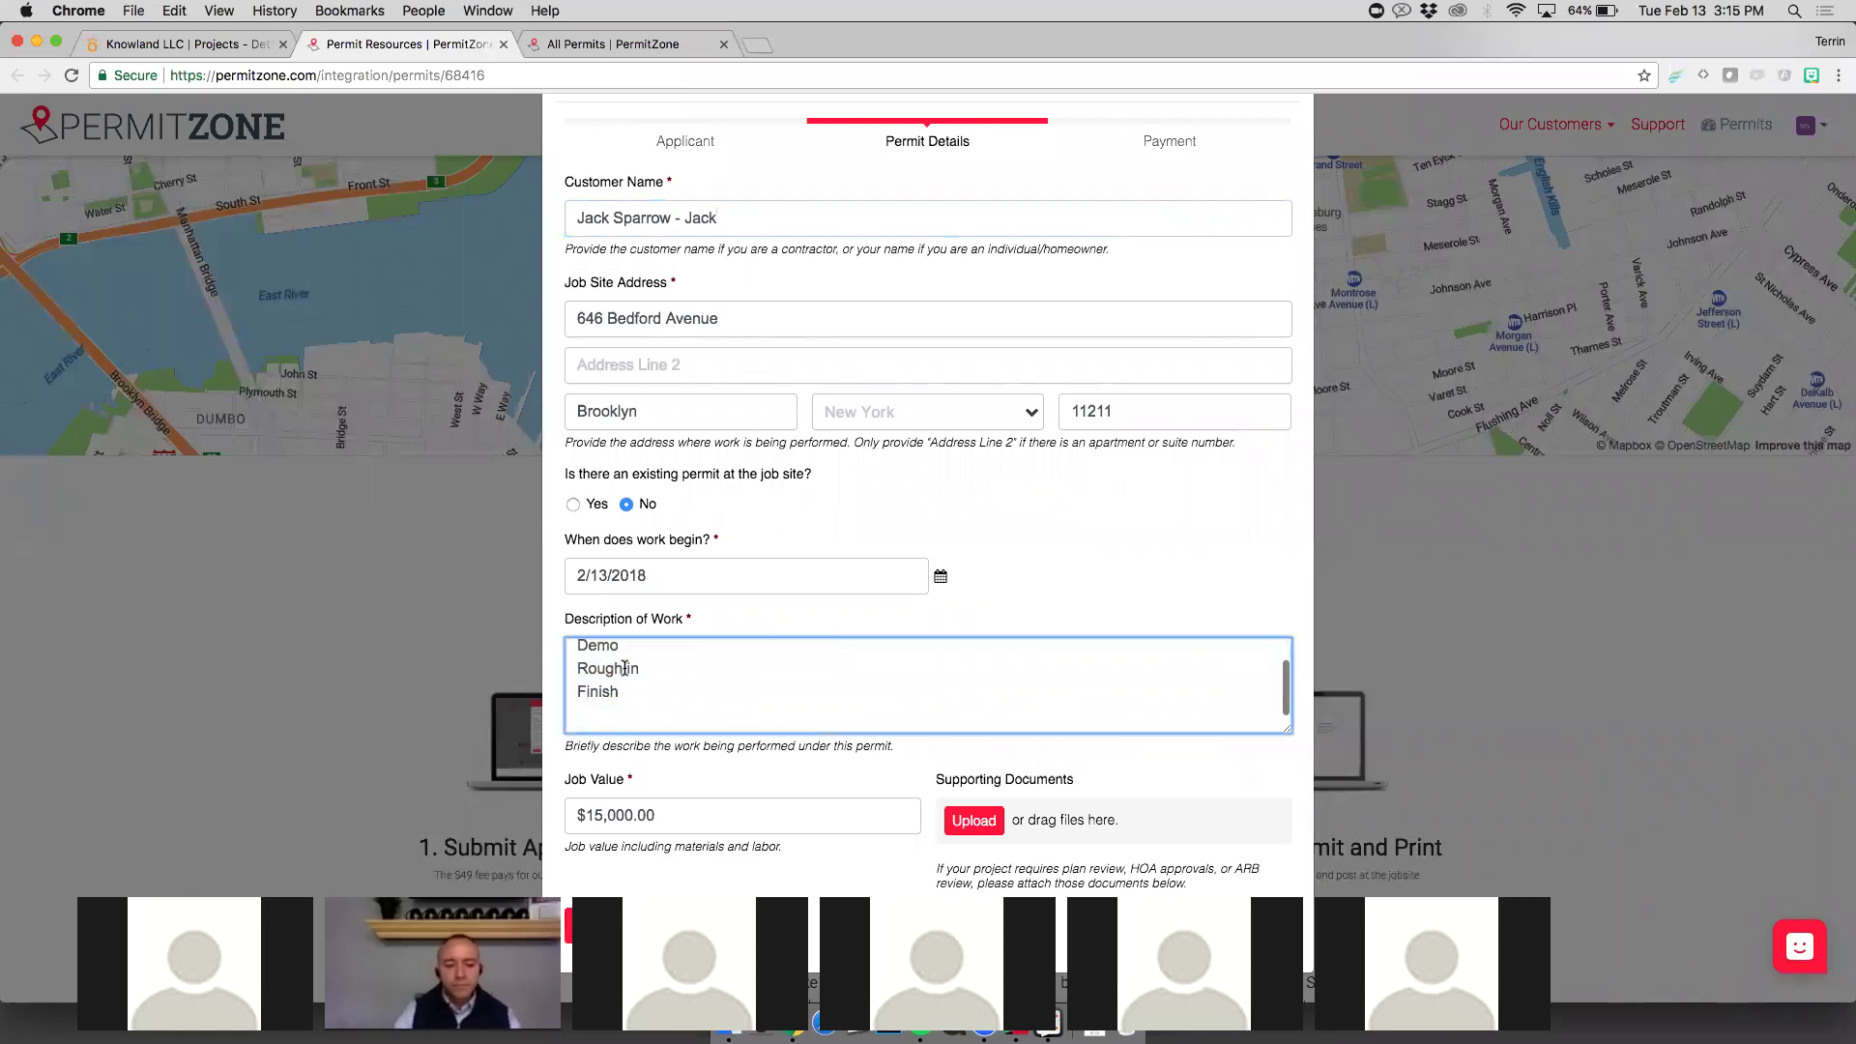
scroll(624, 668, "up", 2)
scroll(895, 556, "down", 1)
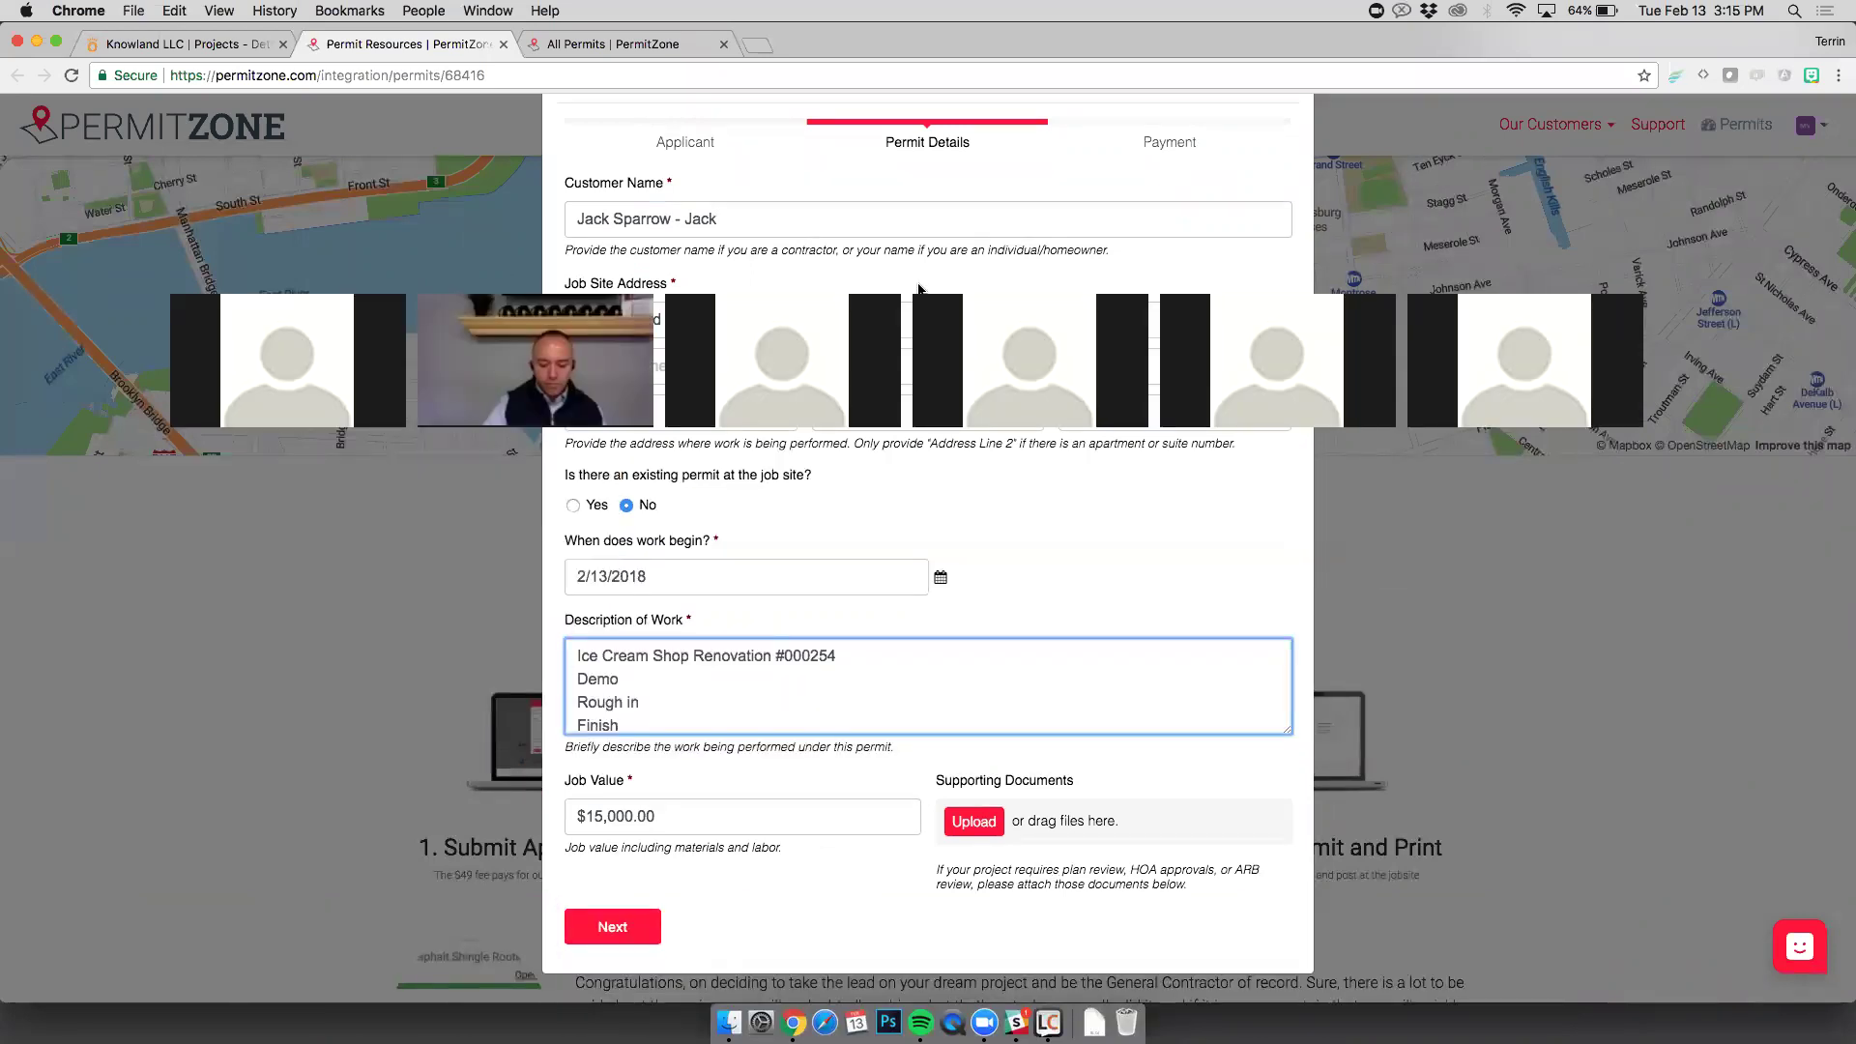
left_click(991, 553)
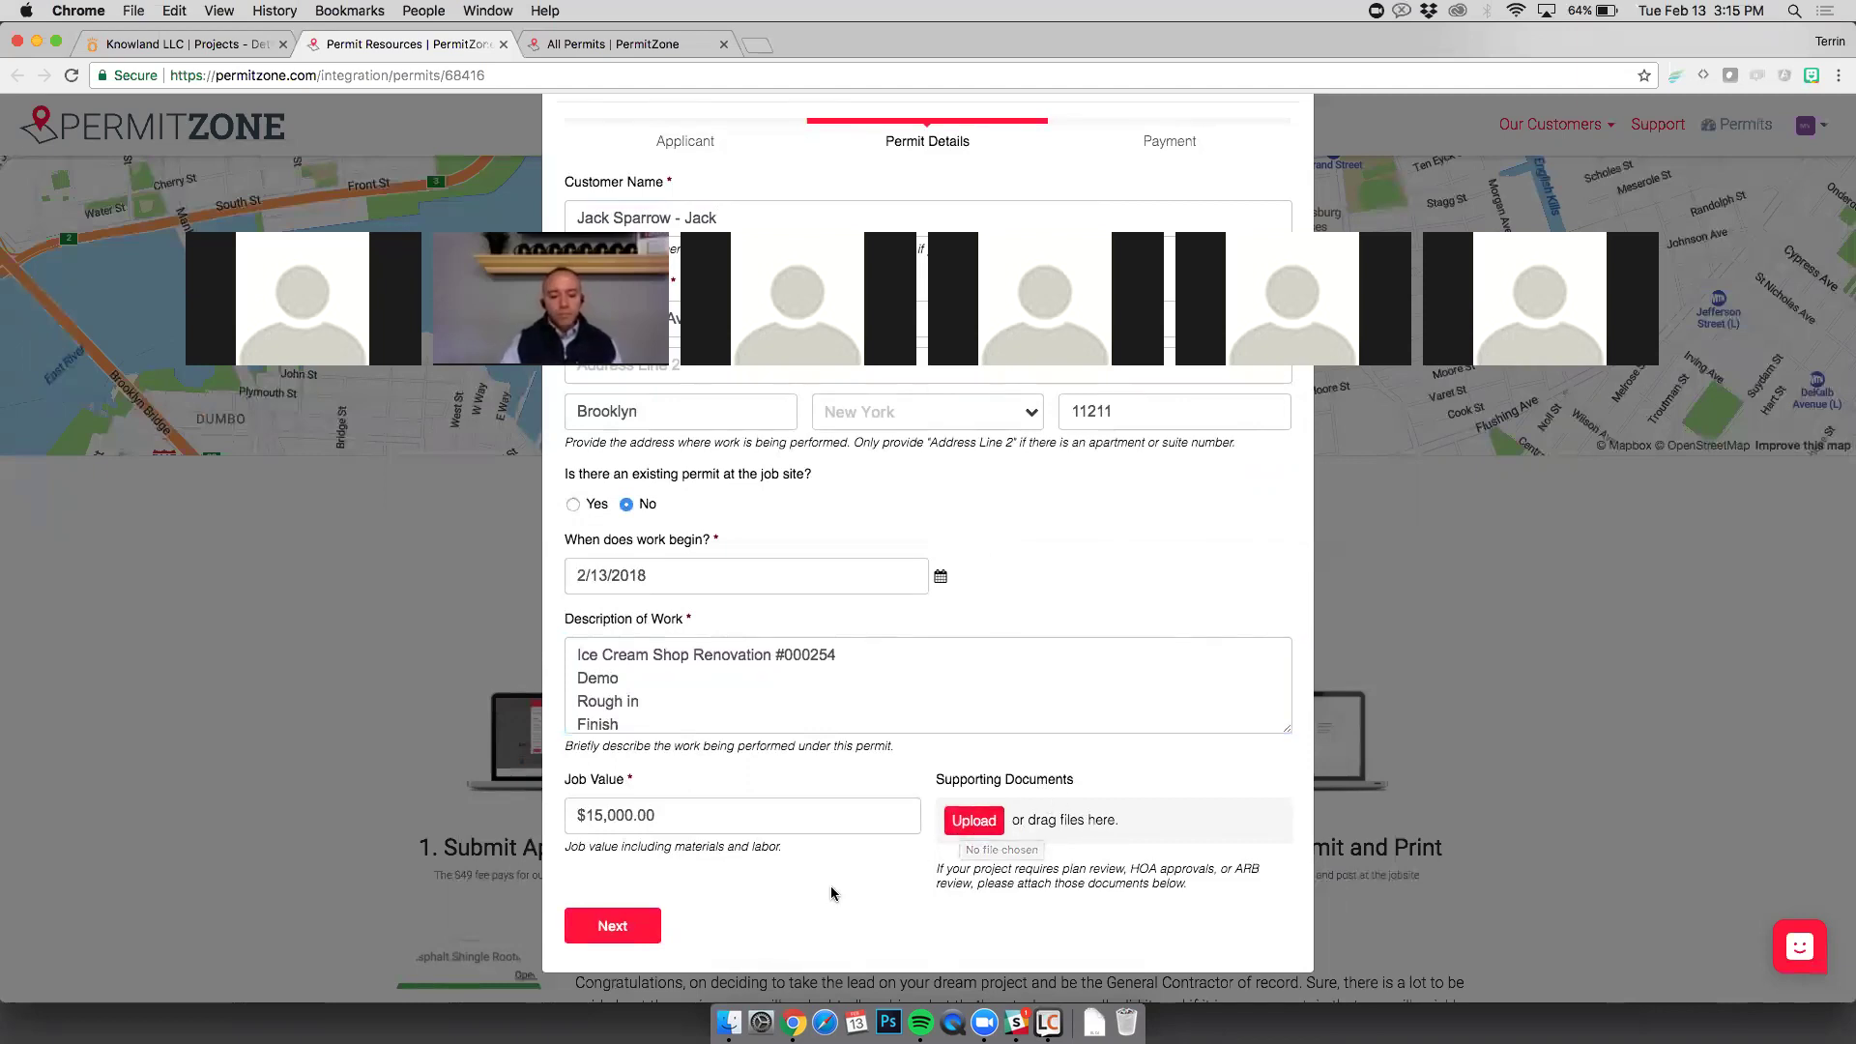
left_click(612, 925)
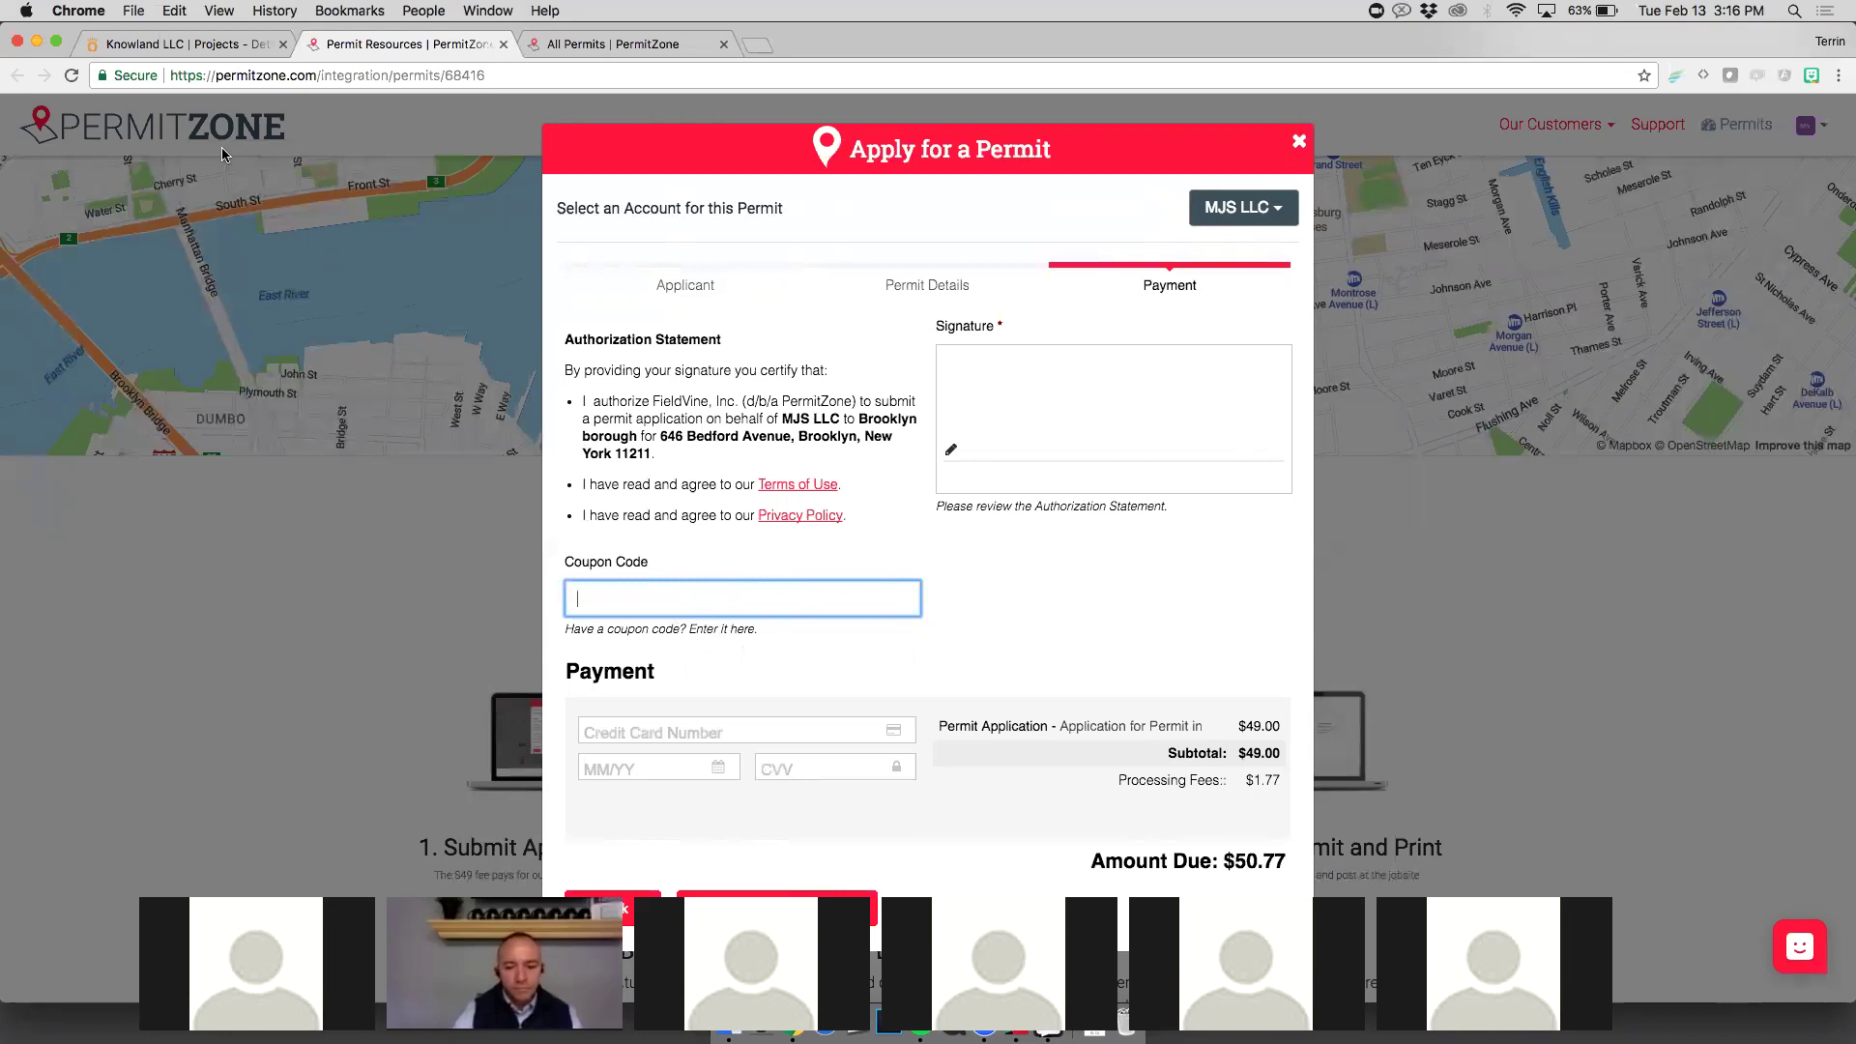
Step: Switch back to Knowify, return to the contract jobs list, and open Job #00212 to check its permit status
left_click(192, 45)
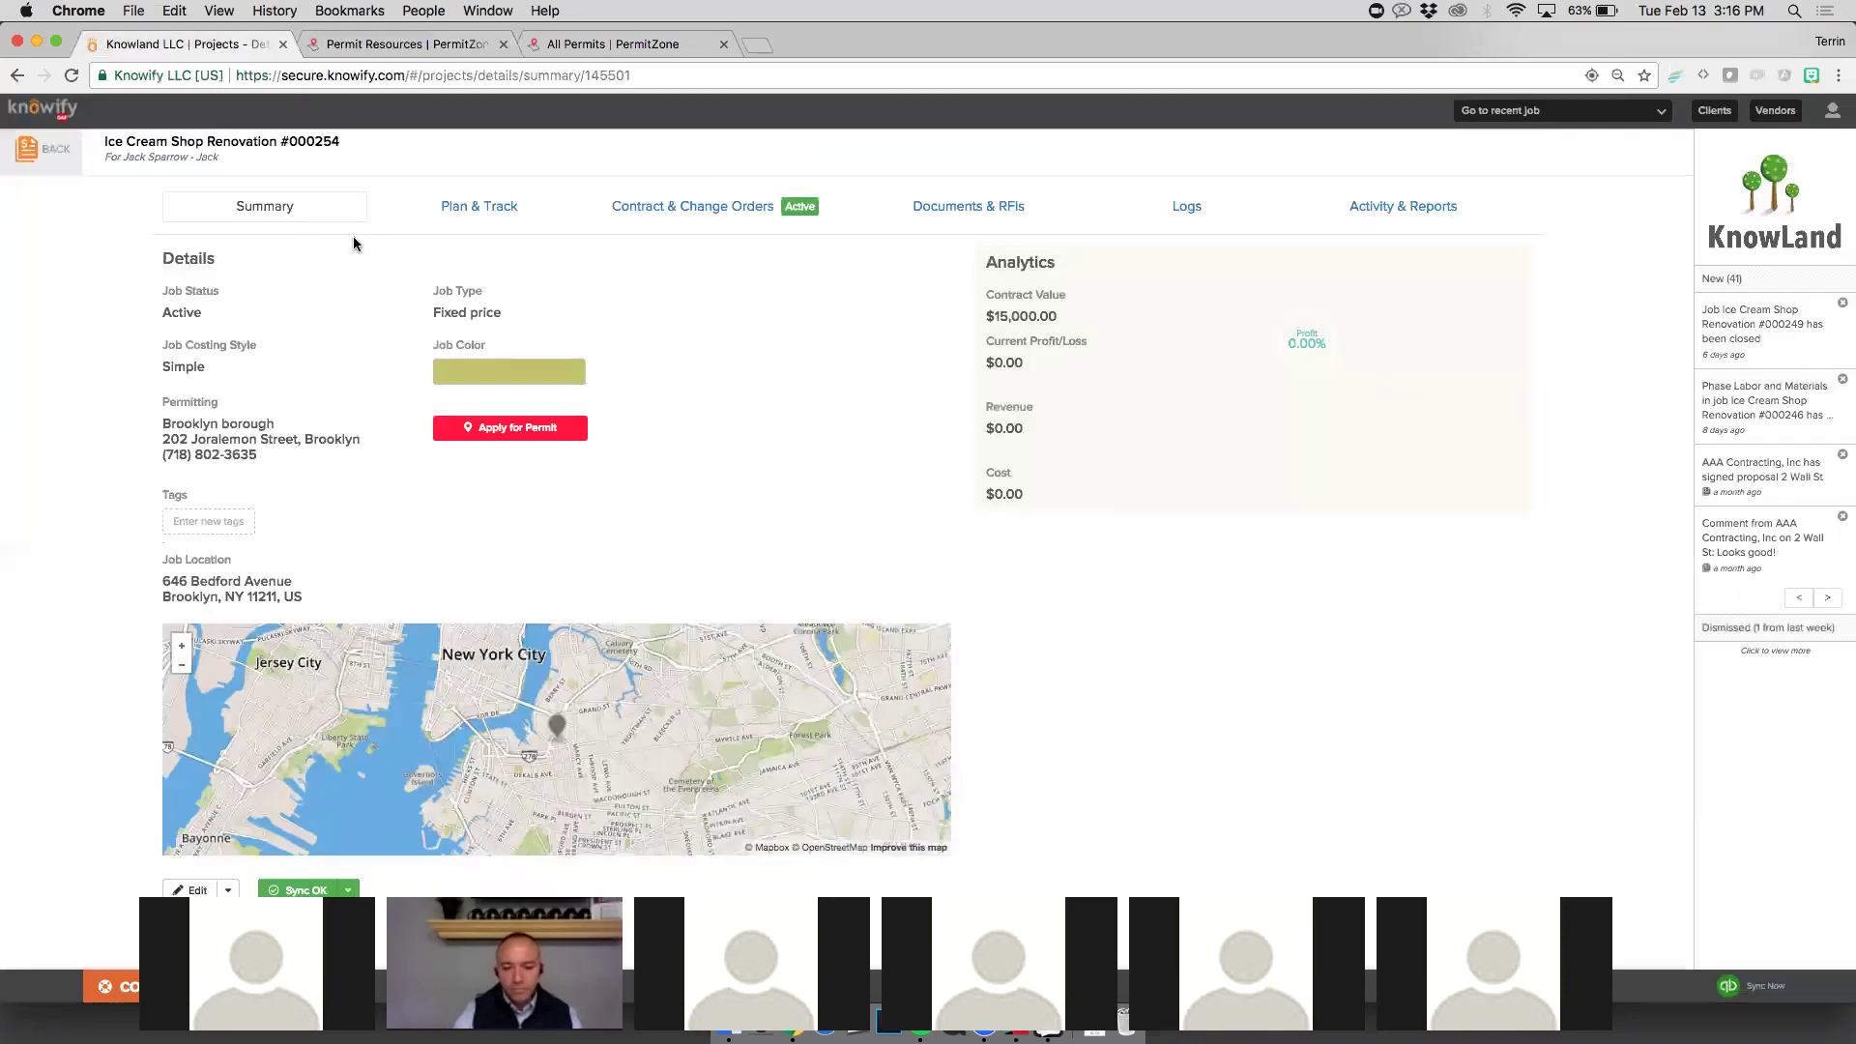
left_click(48, 150)
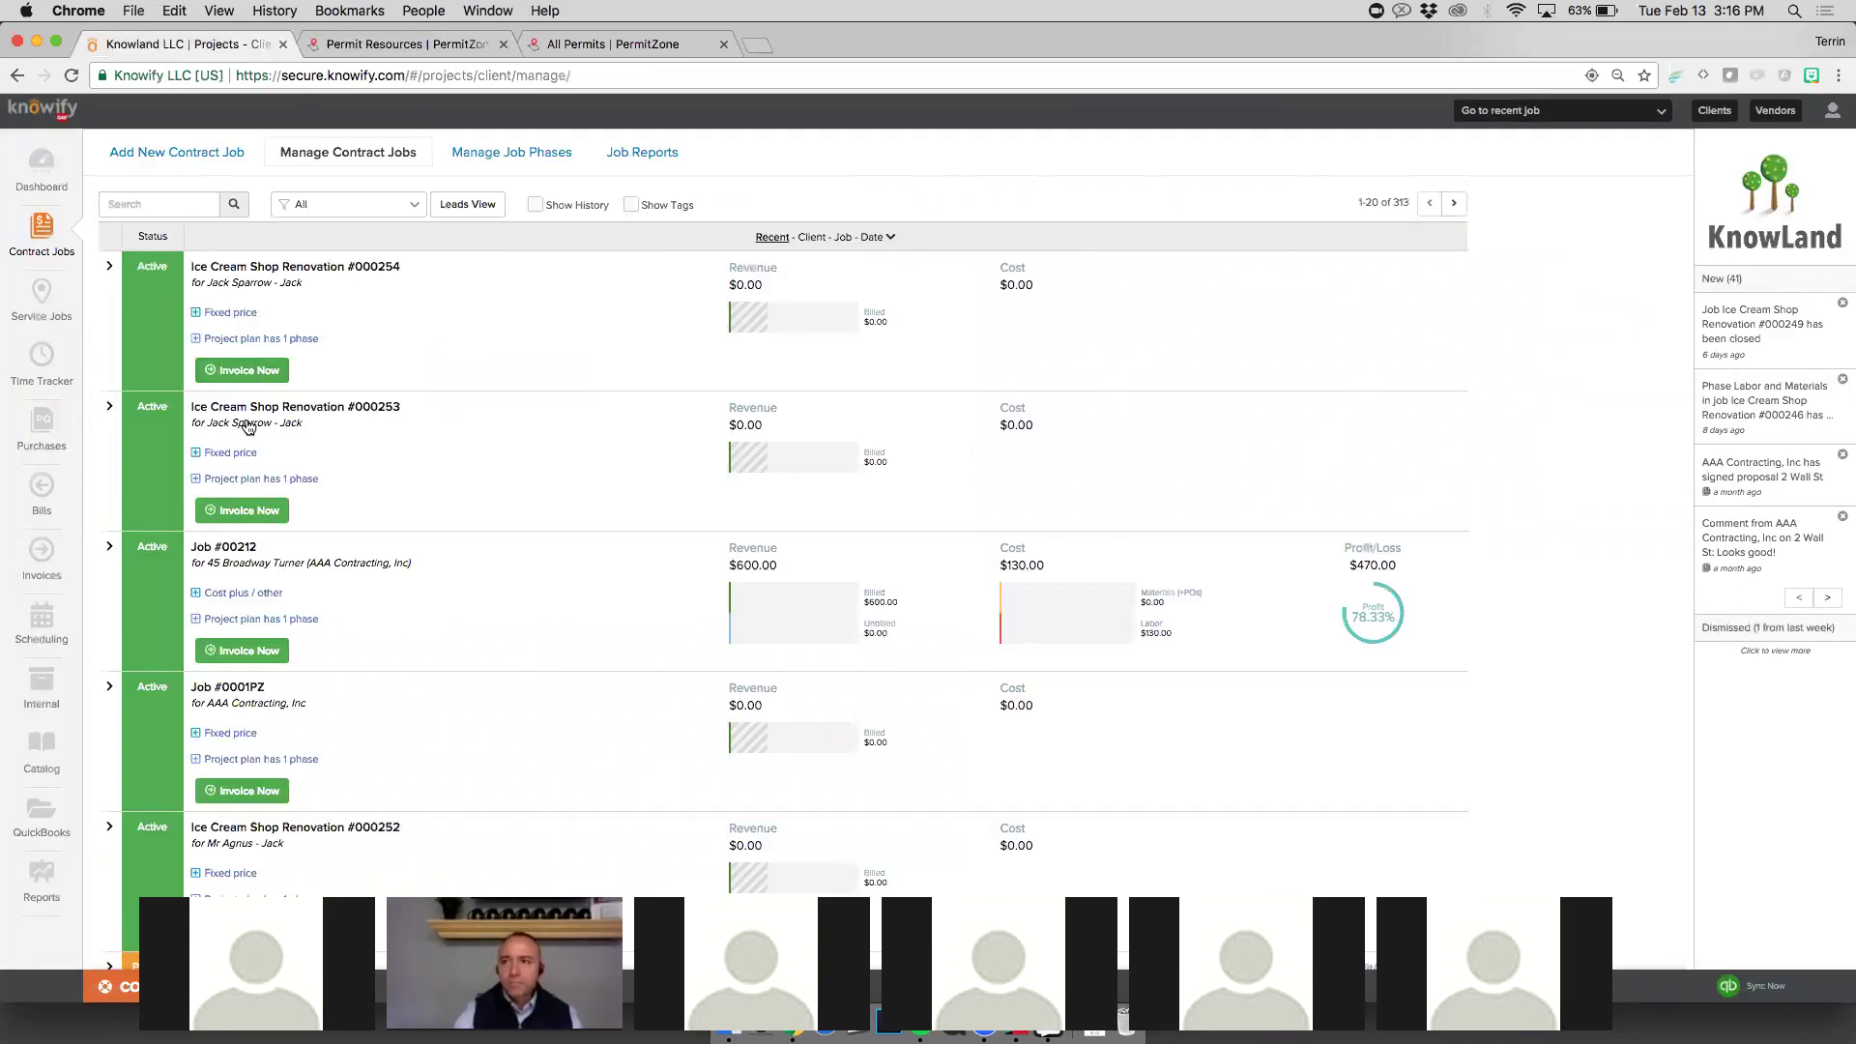
left_click(242, 561)
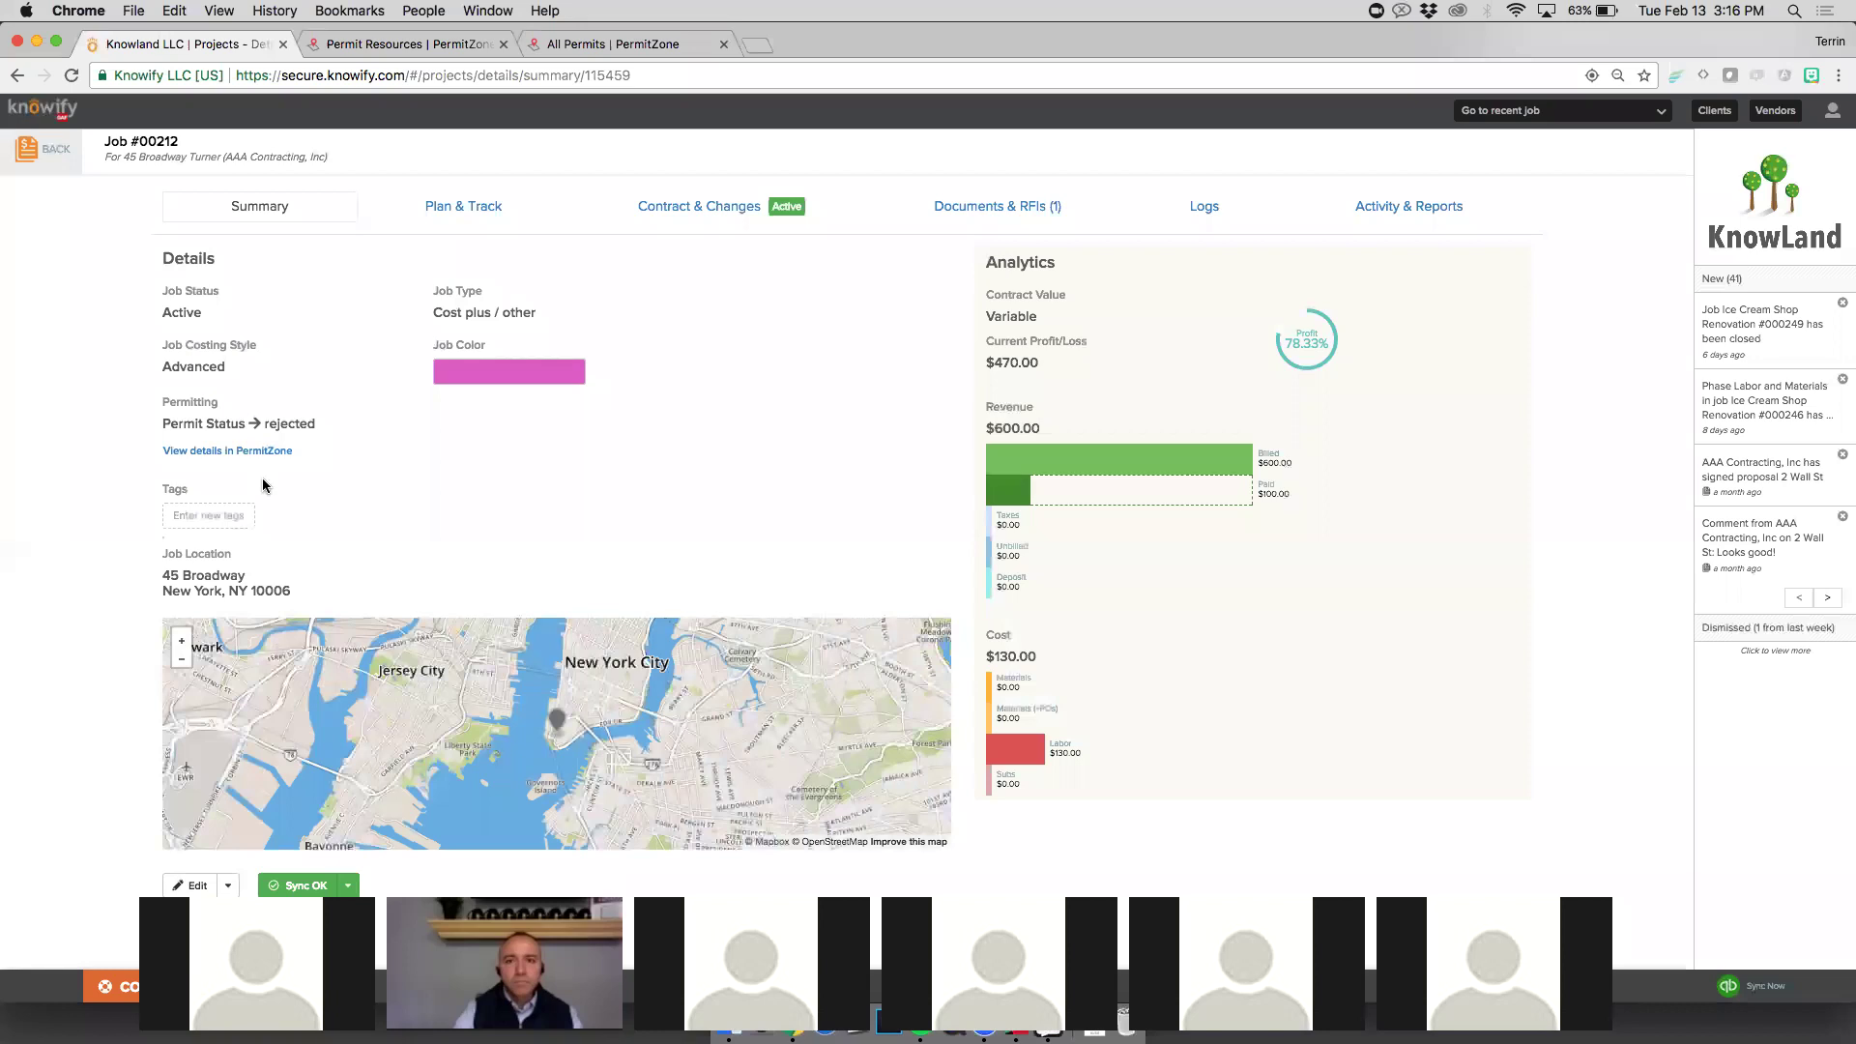
scroll(154, 438, "up", 5)
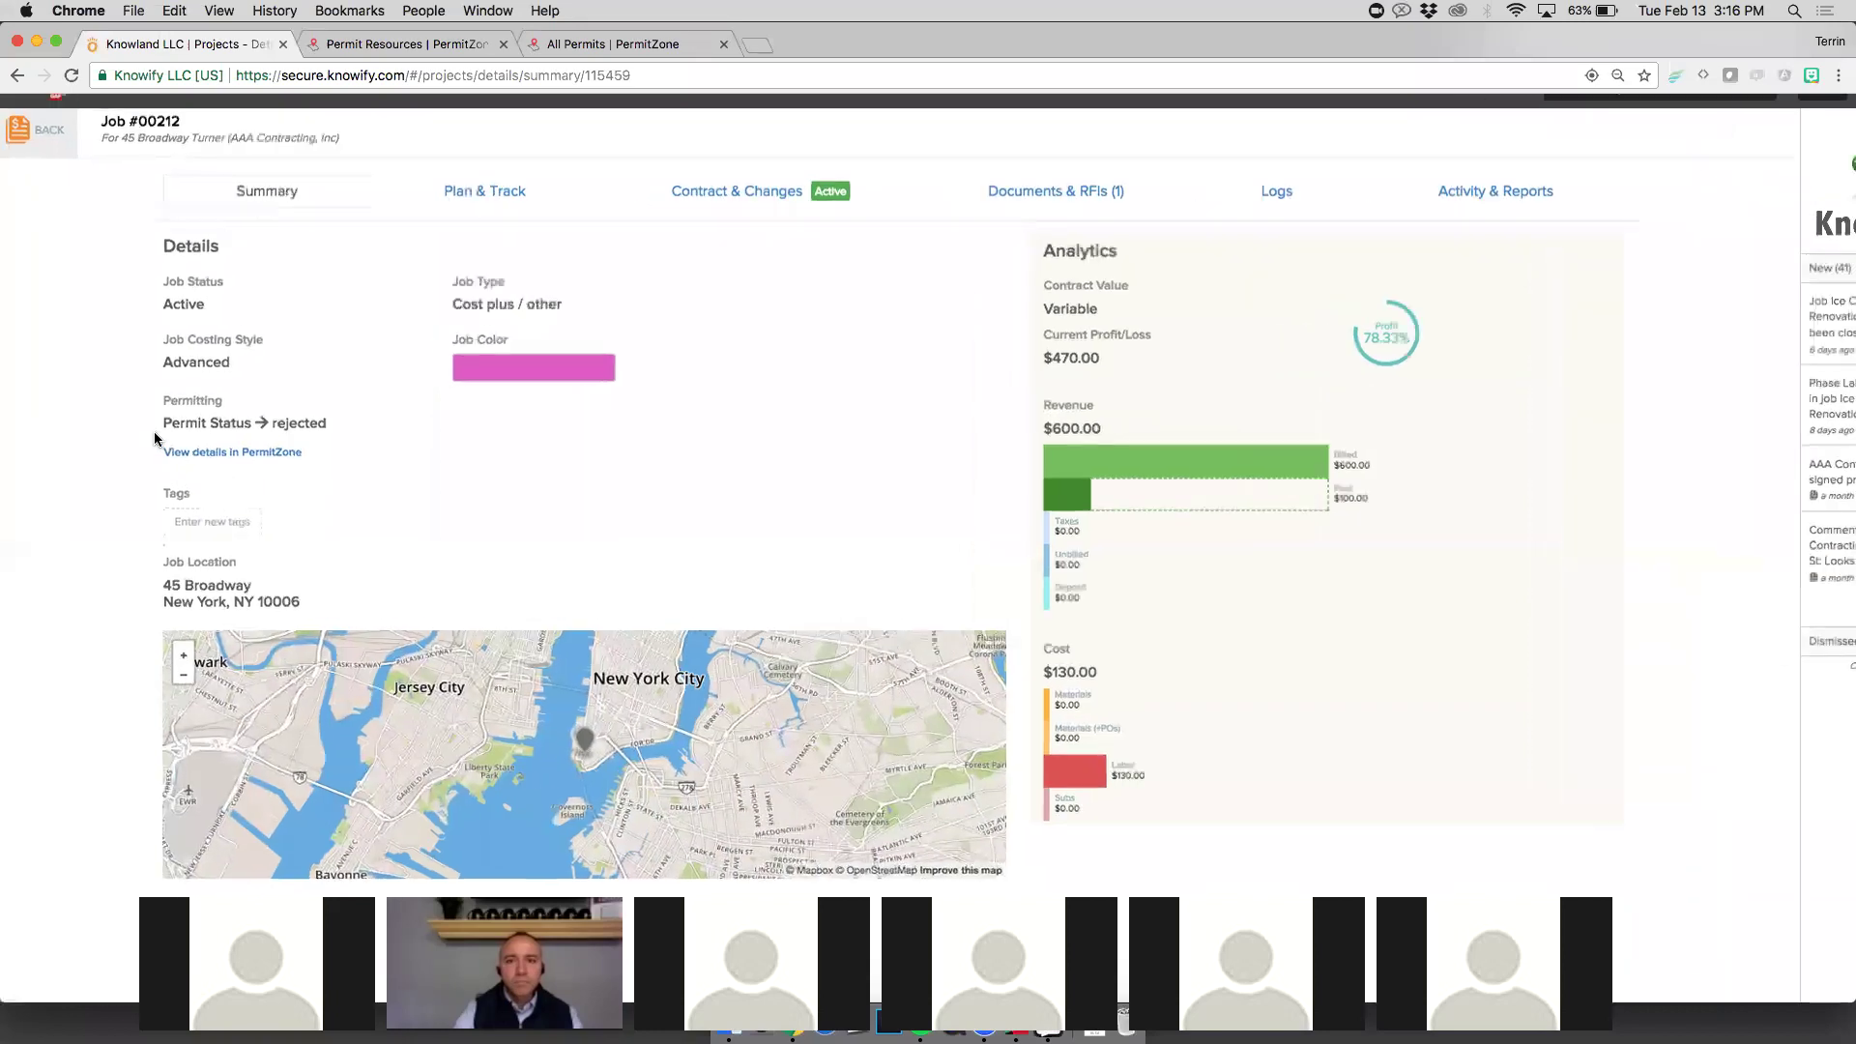
Step: Switch to the list of all permits in PermitZone and review the permits and their stages
scroll(154, 438, "down", 5)
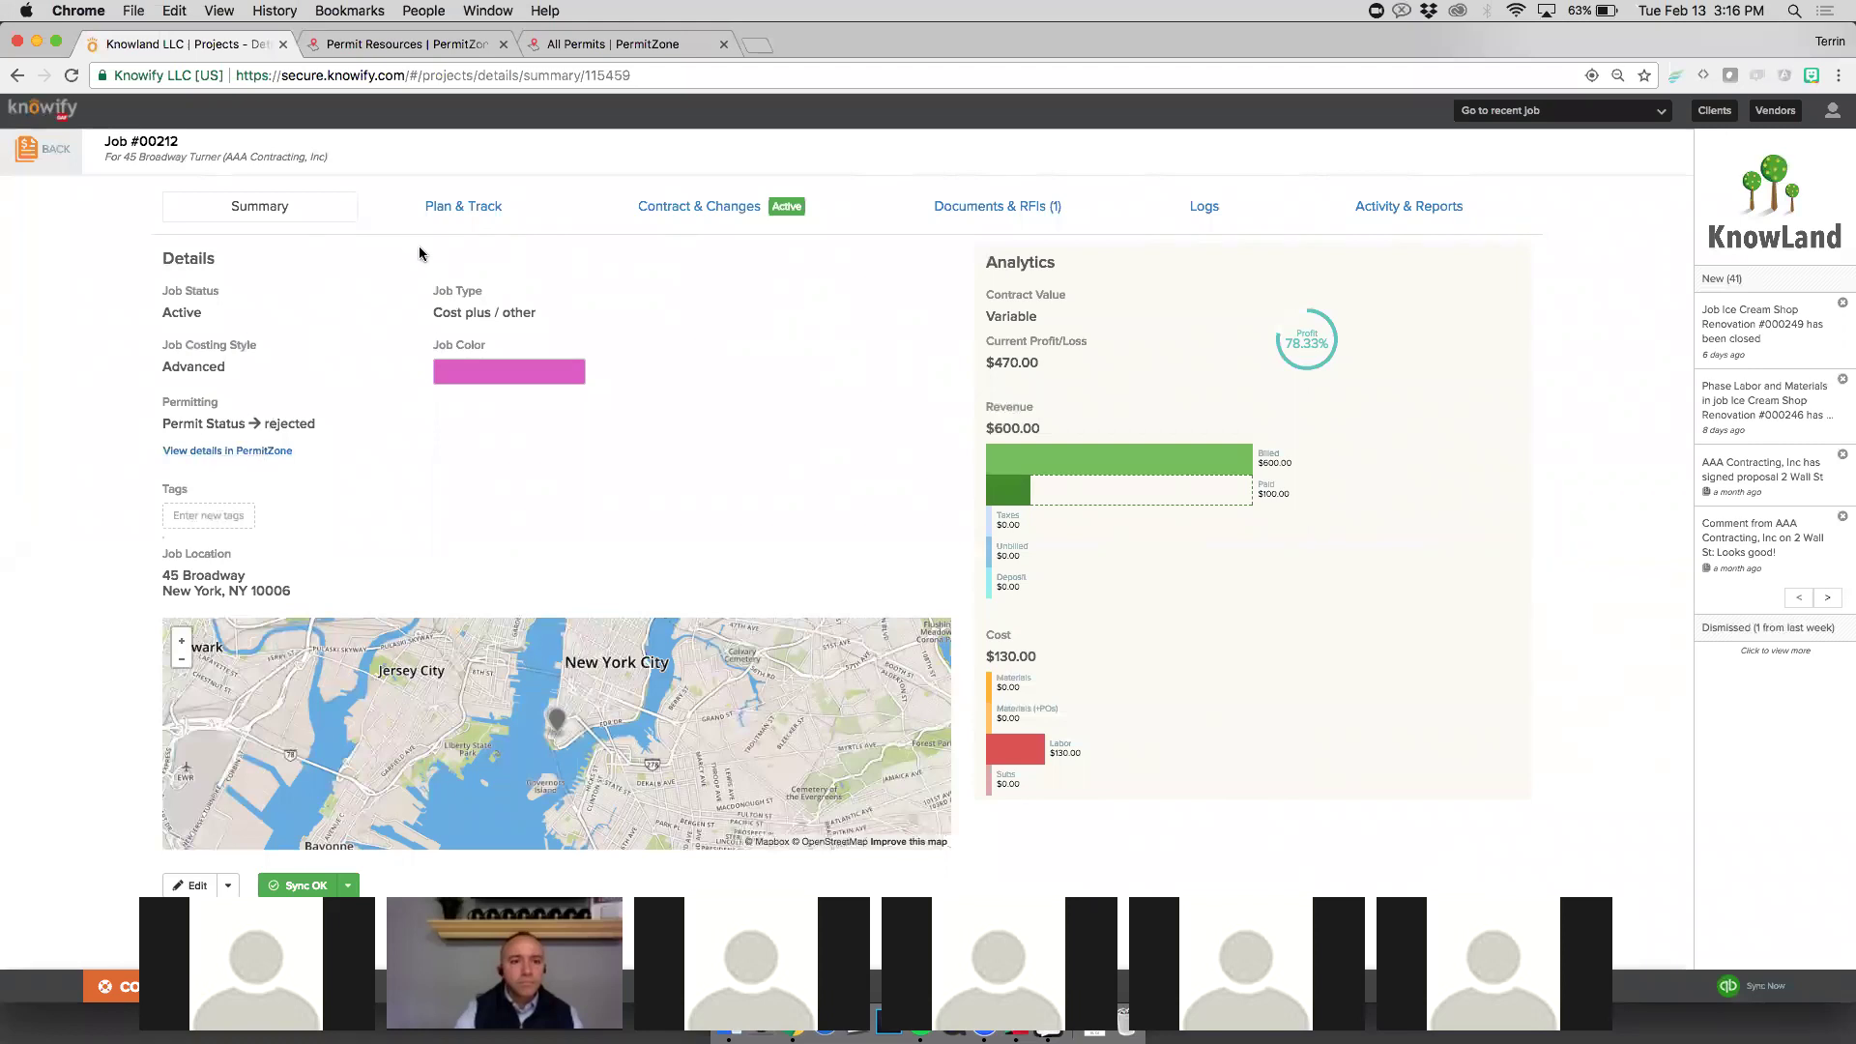
left_click(568, 45)
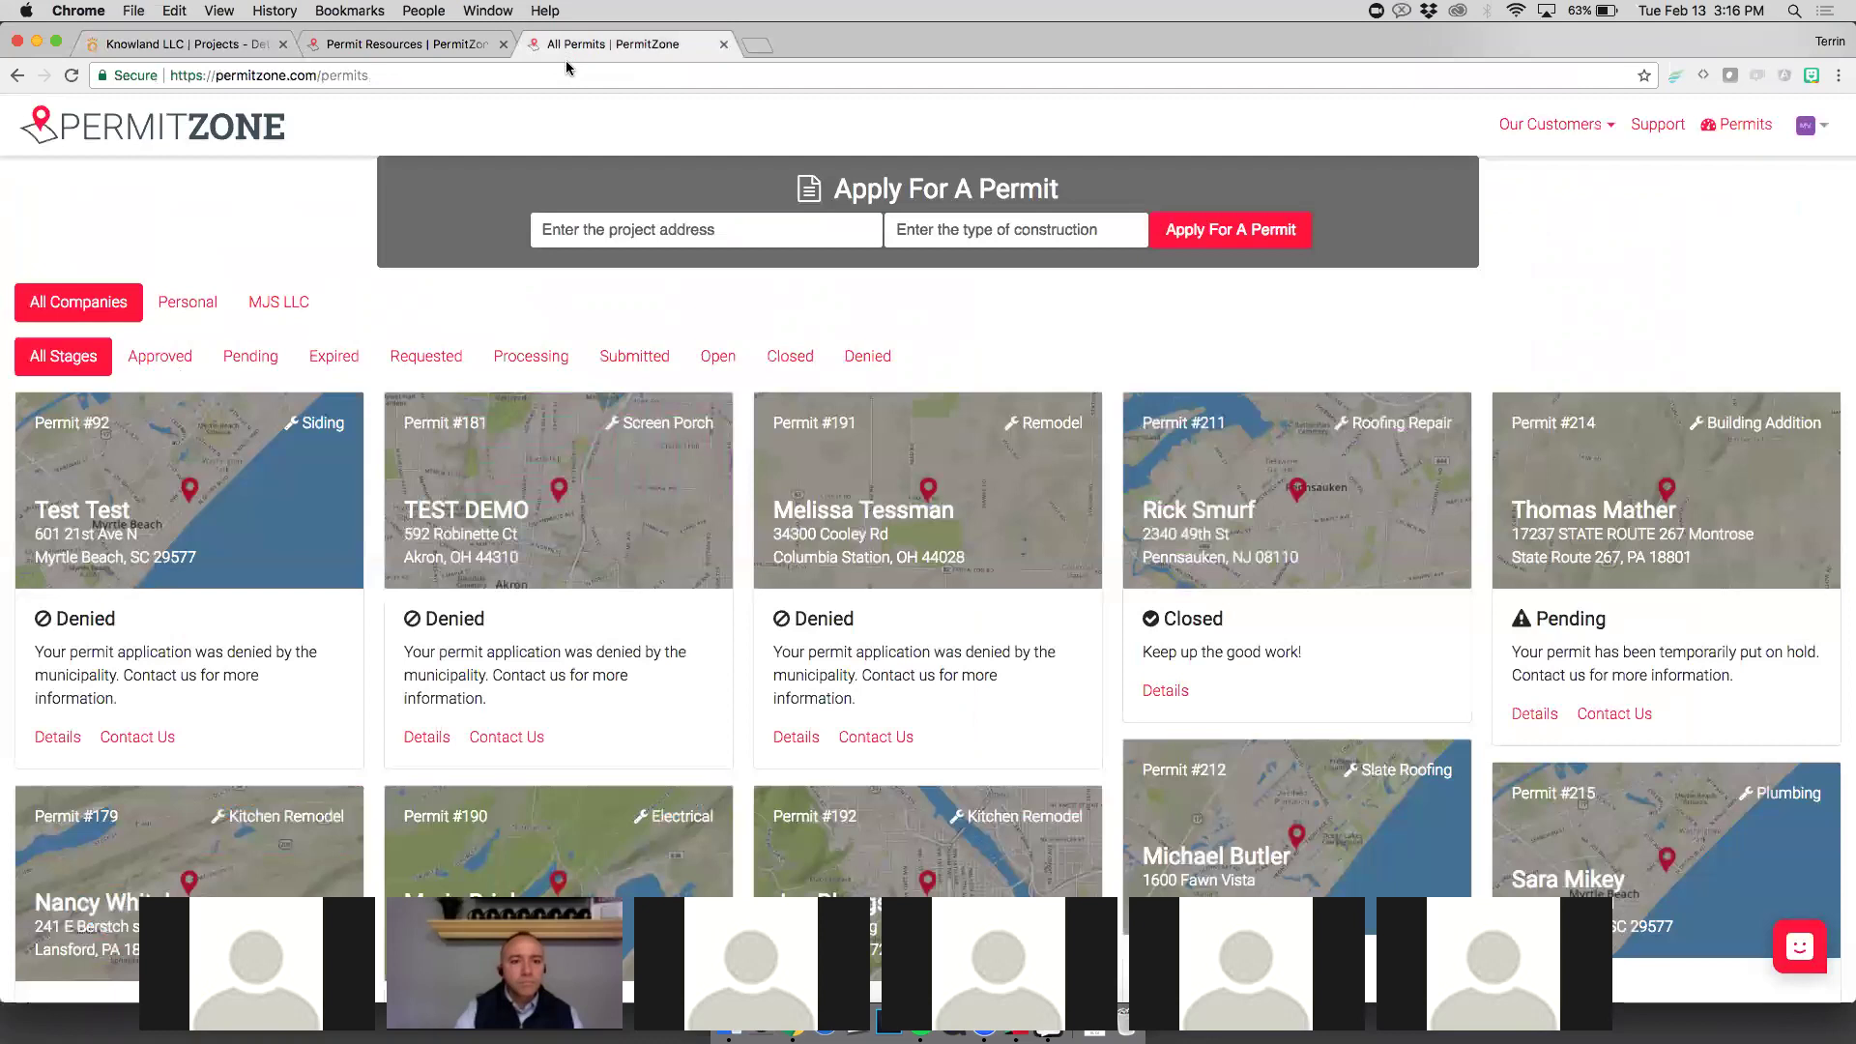
scroll(568, 242, "down", 2)
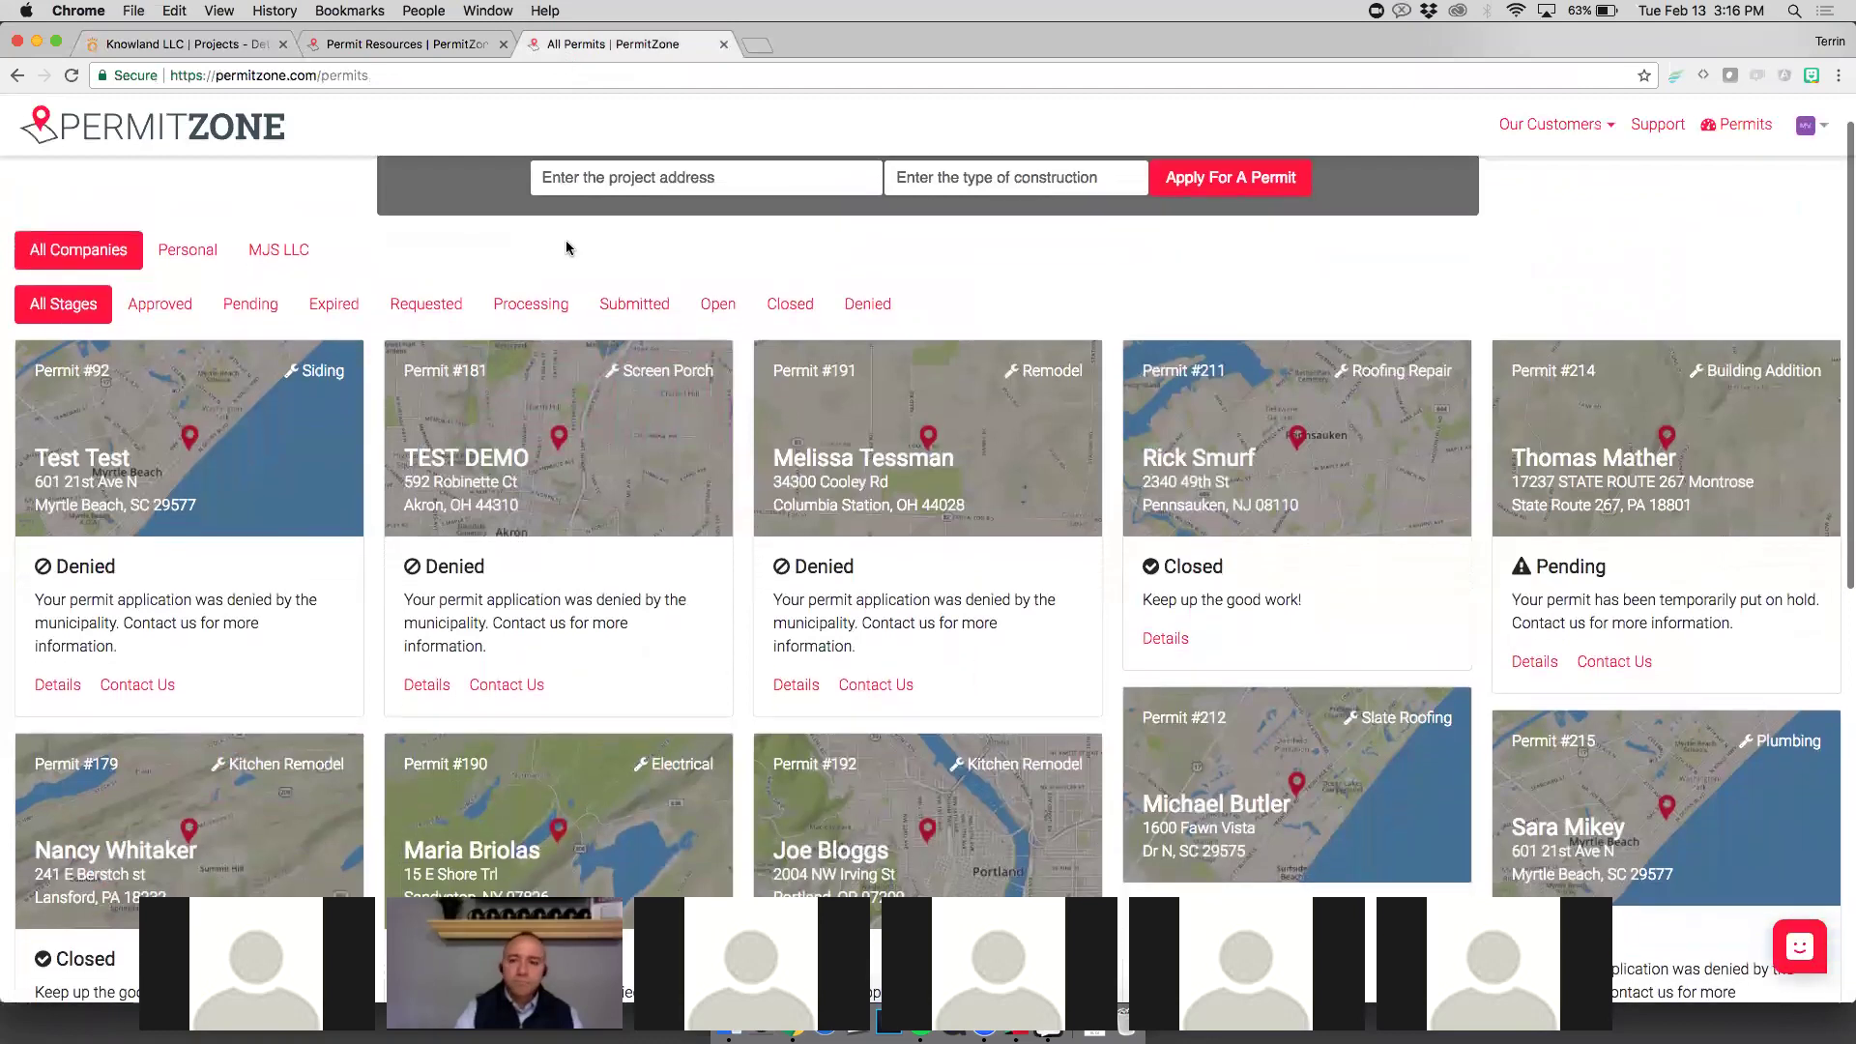
scroll(568, 249, "down", 1)
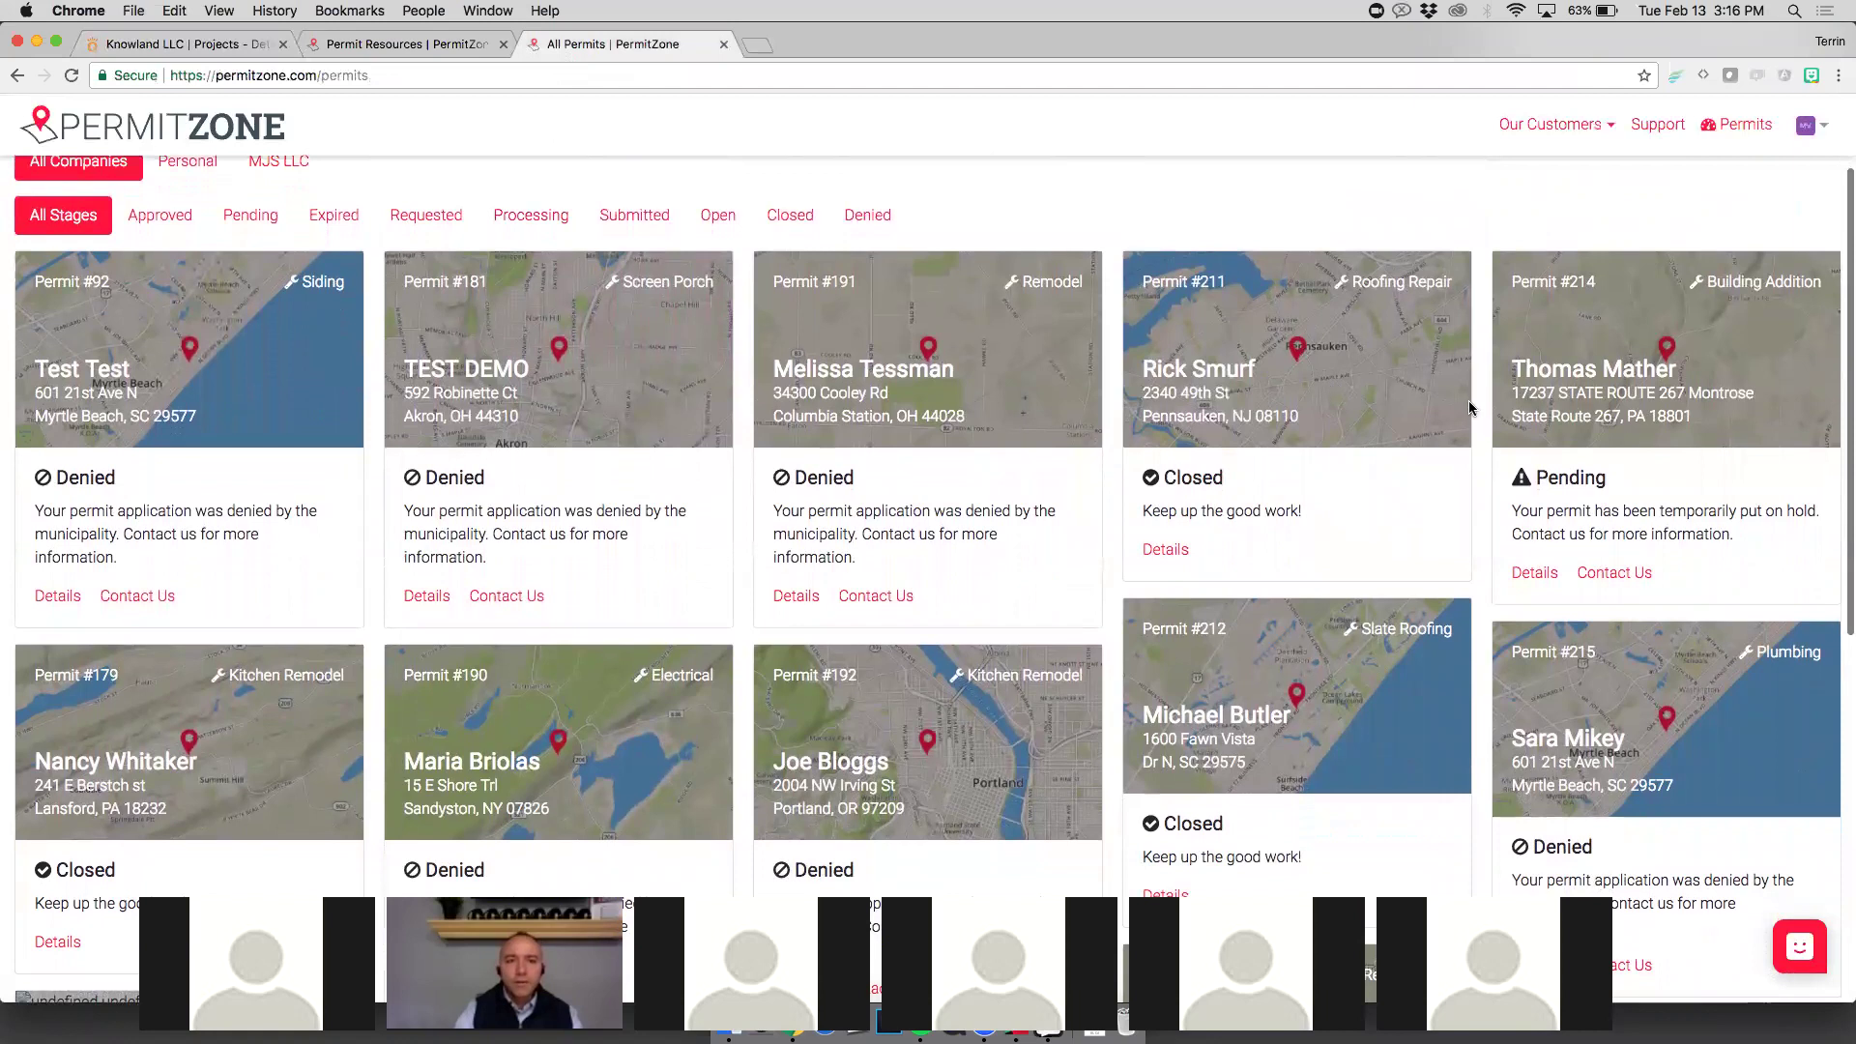
scroll(1316, 571, "down", 2)
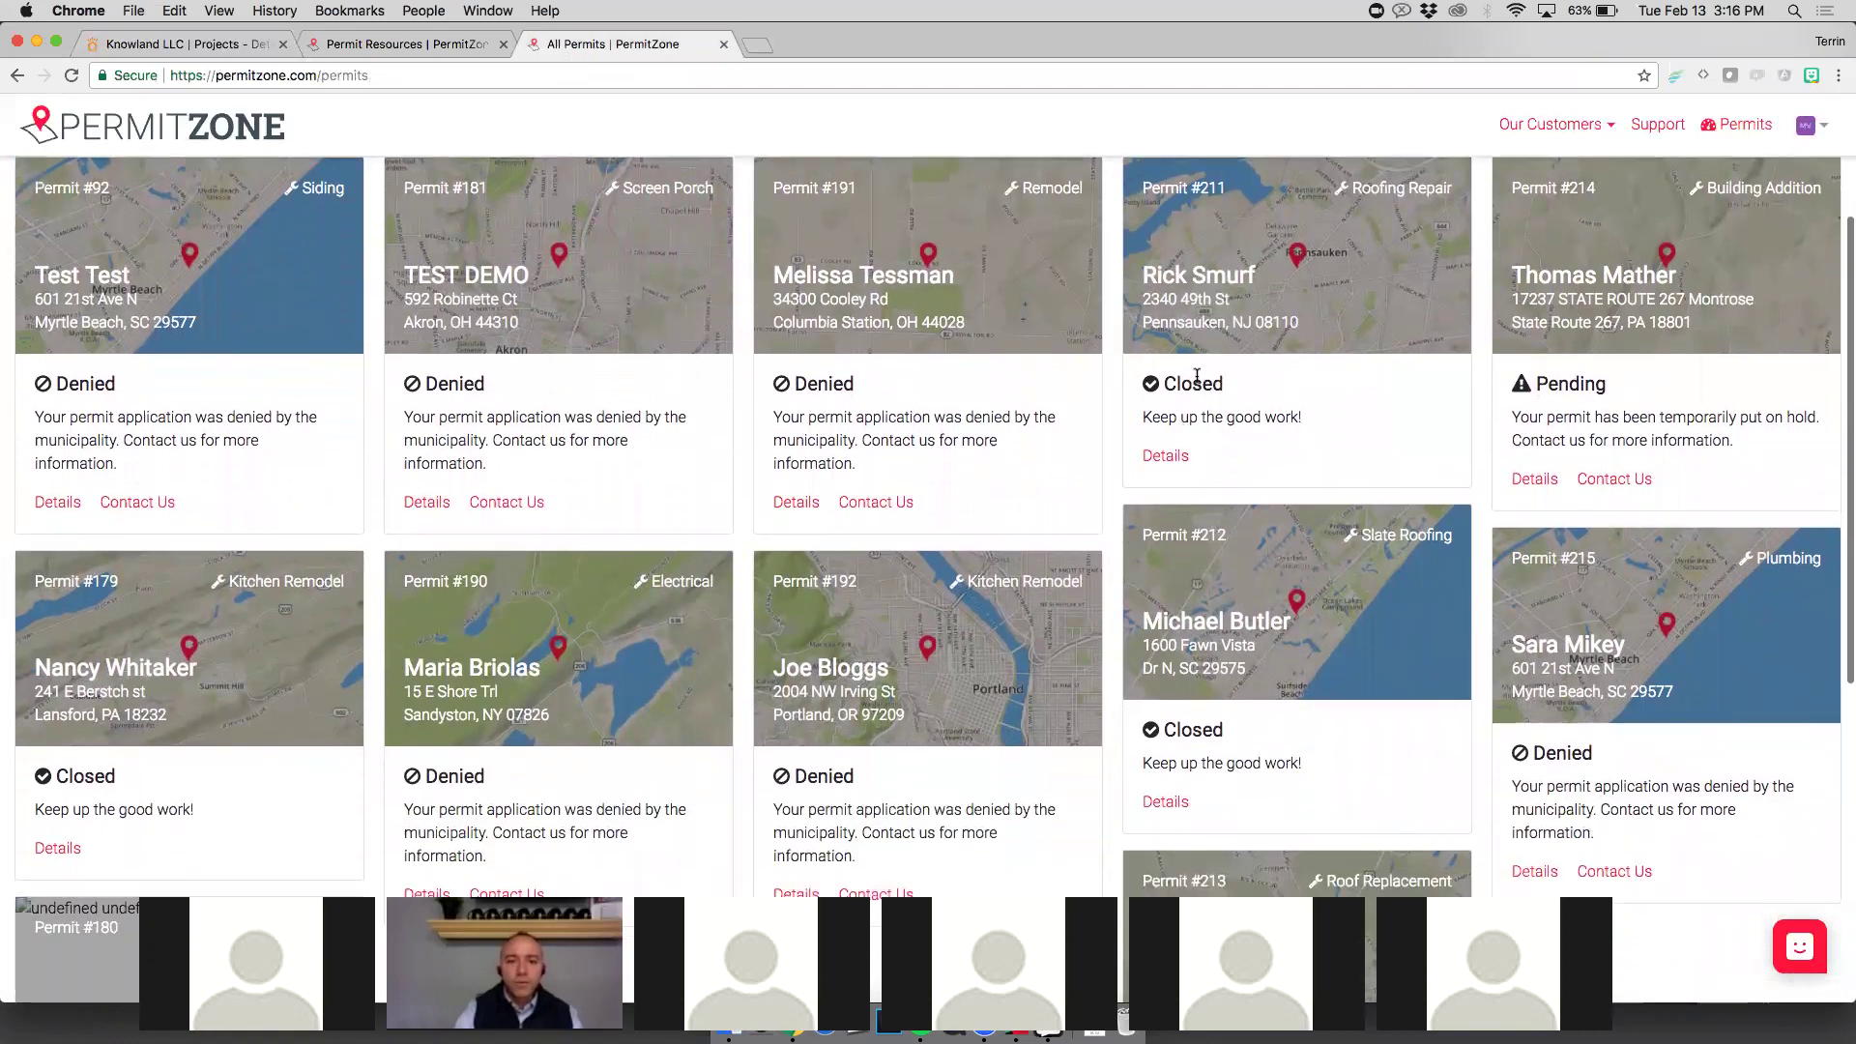
scroll(1204, 432, "down", 5)
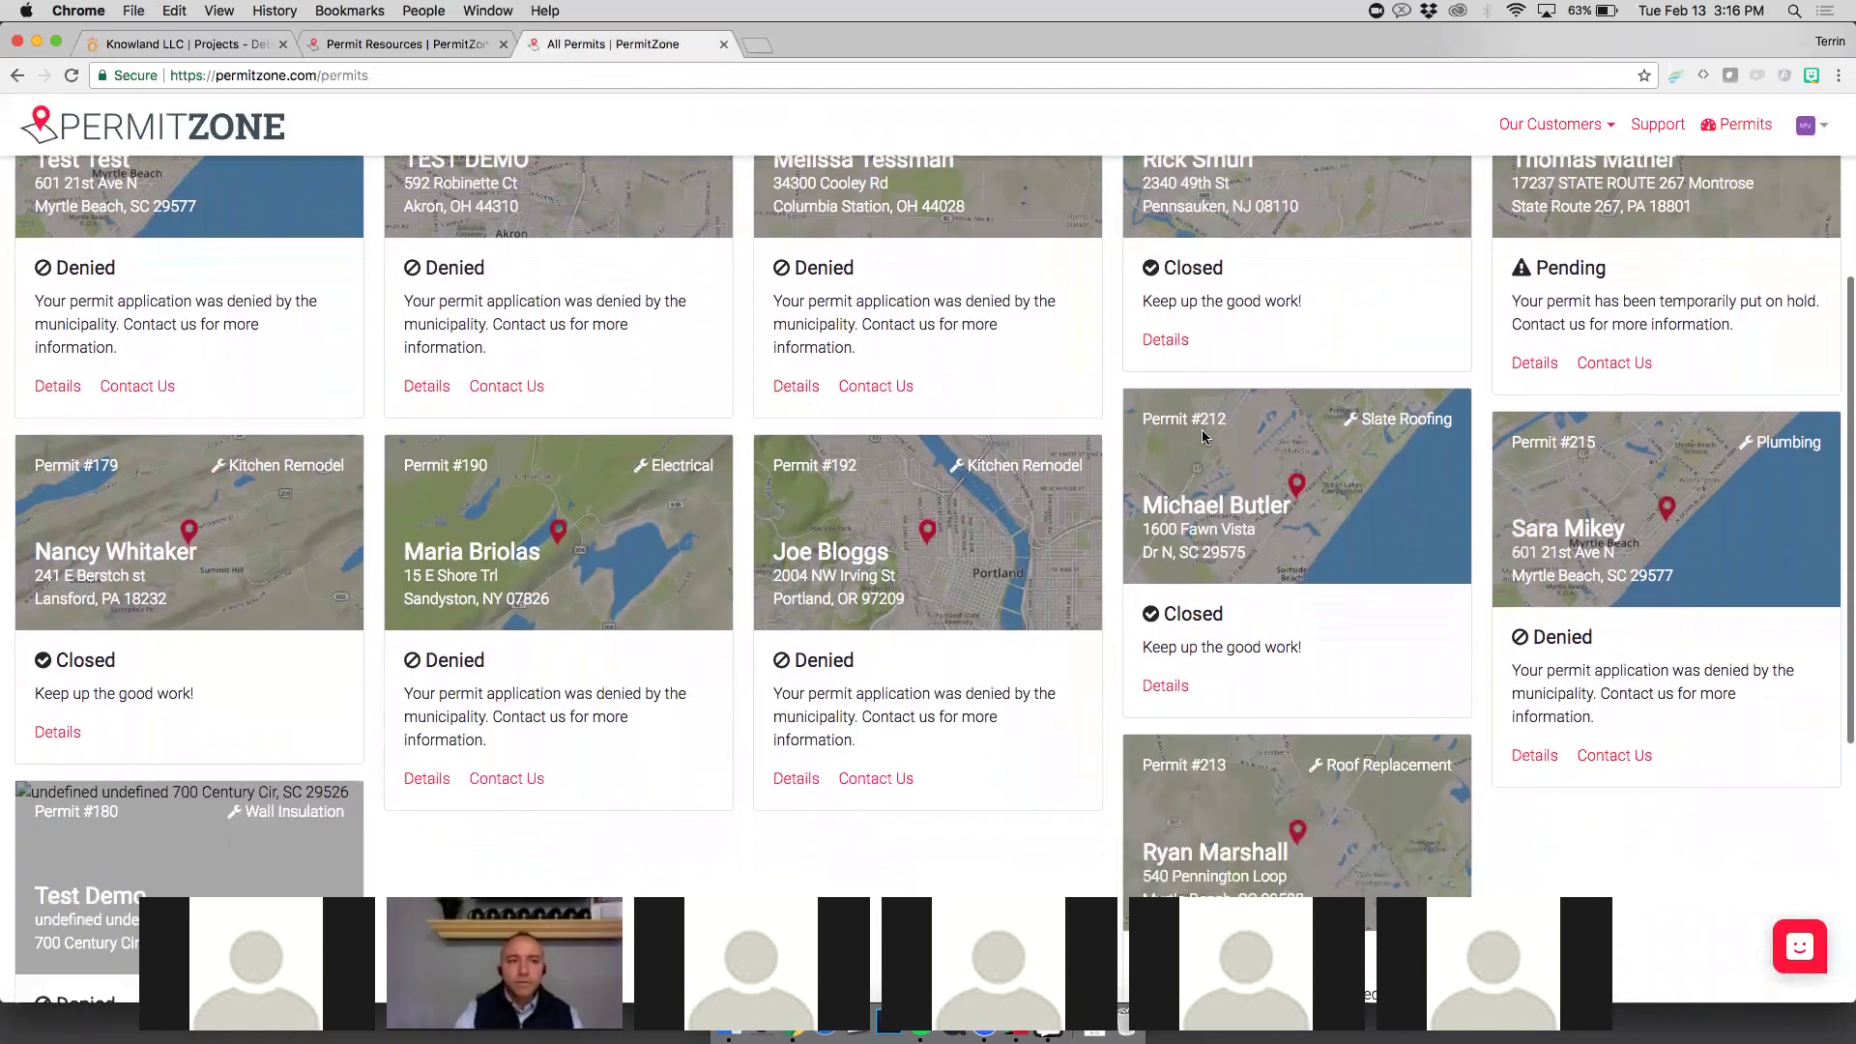
scroll(1202, 429, "down", 3)
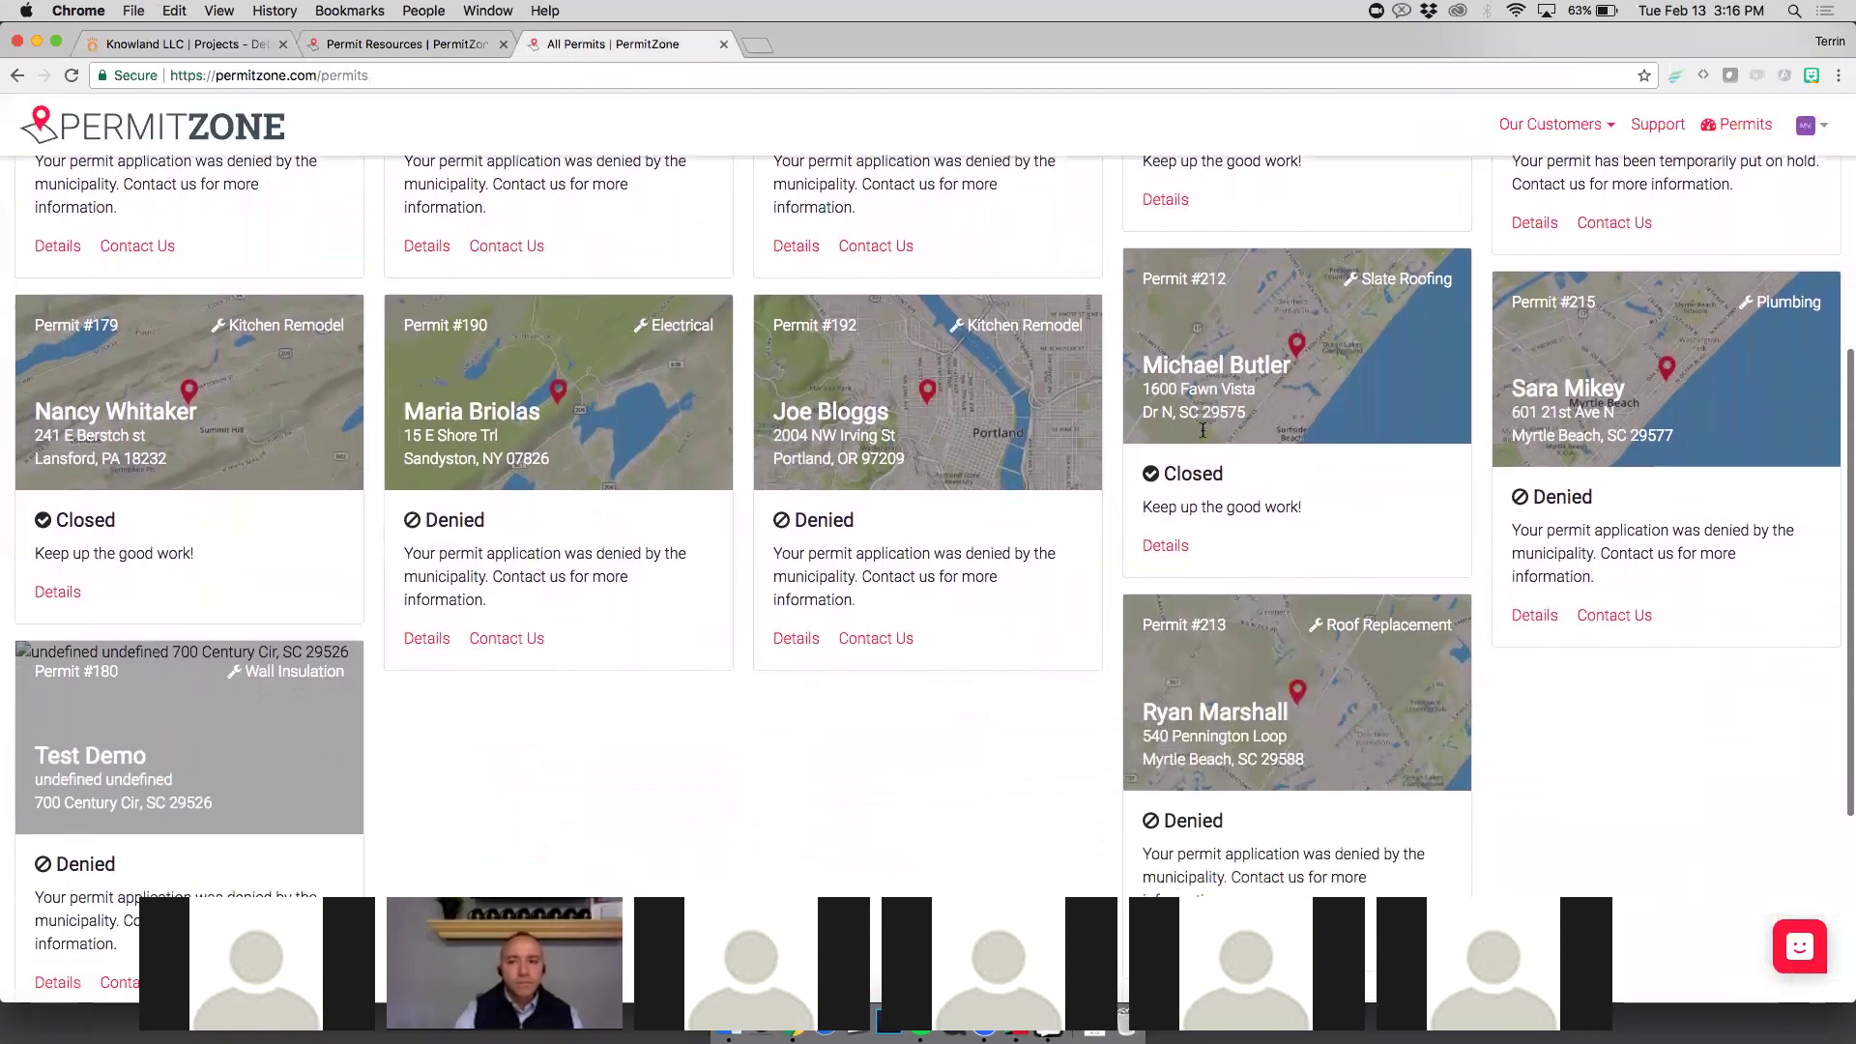
scroll(1202, 429, "down", 2)
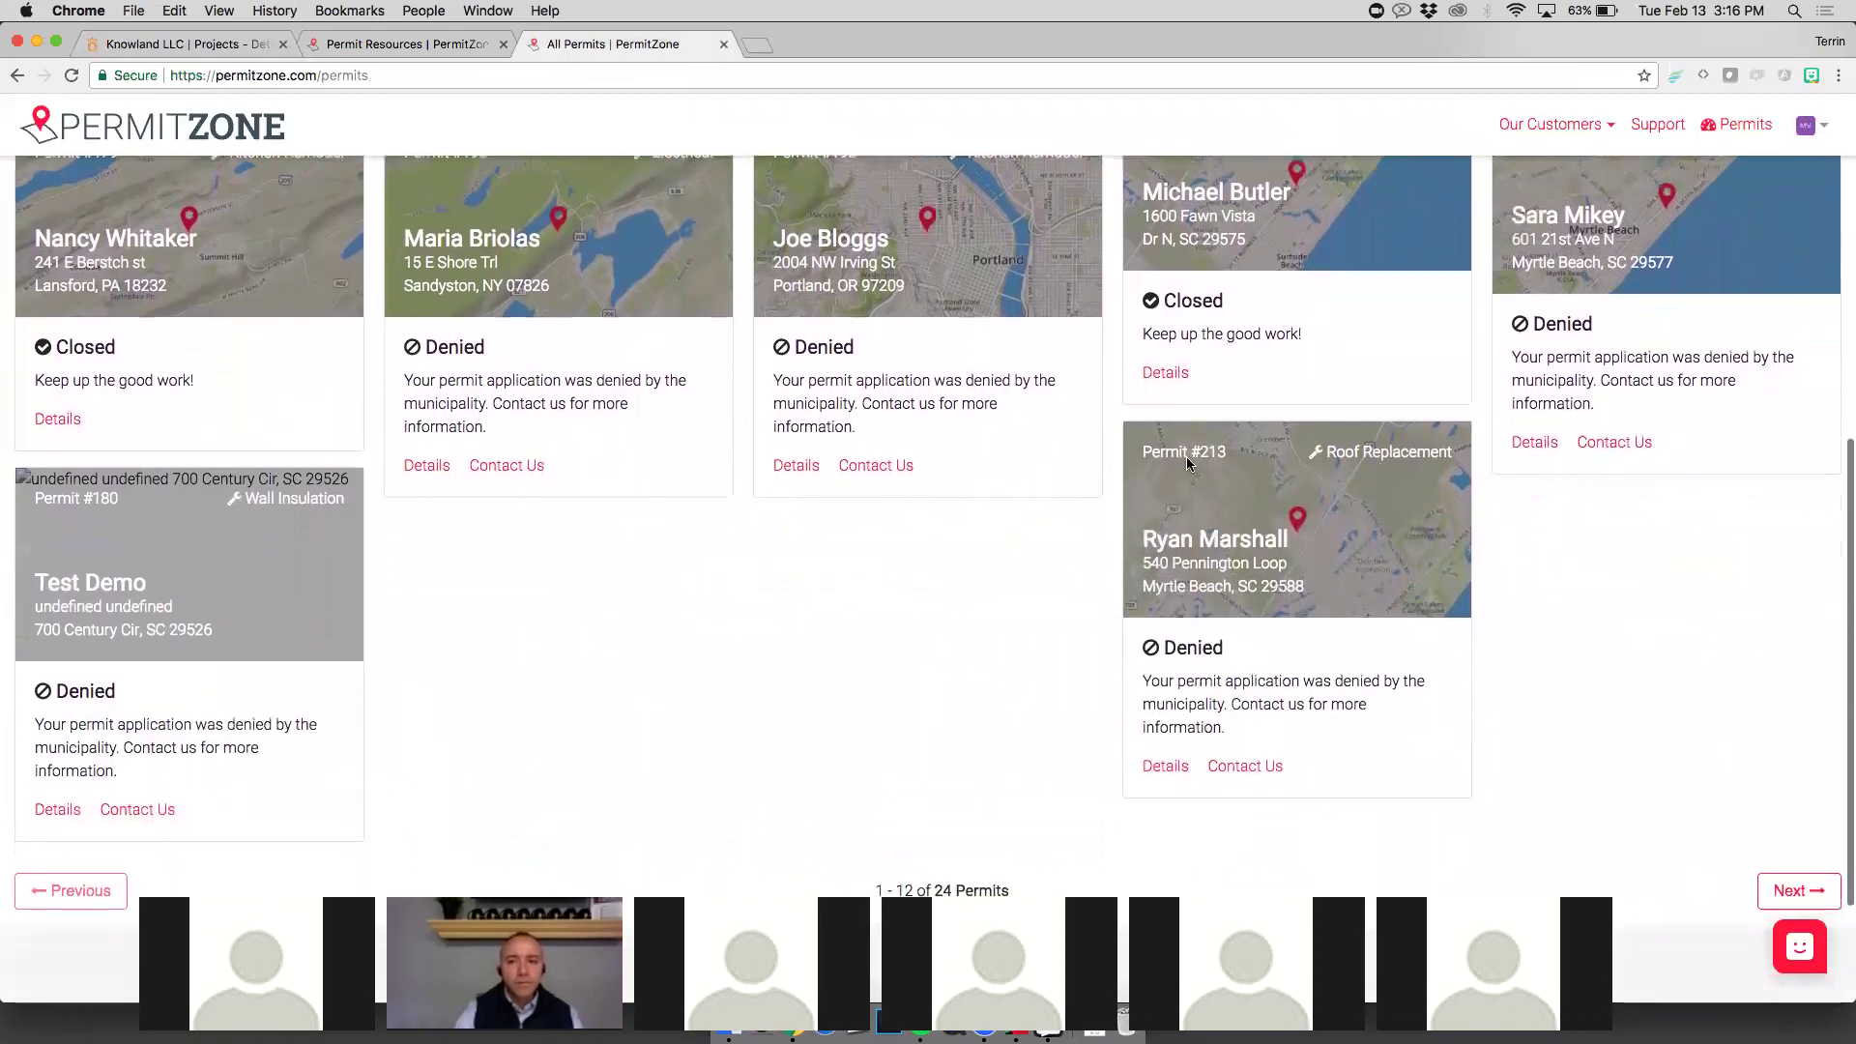
Step: Switch back to Knowify, open the logs of Job #00212 and search them for "permit"
left_click(180, 45)
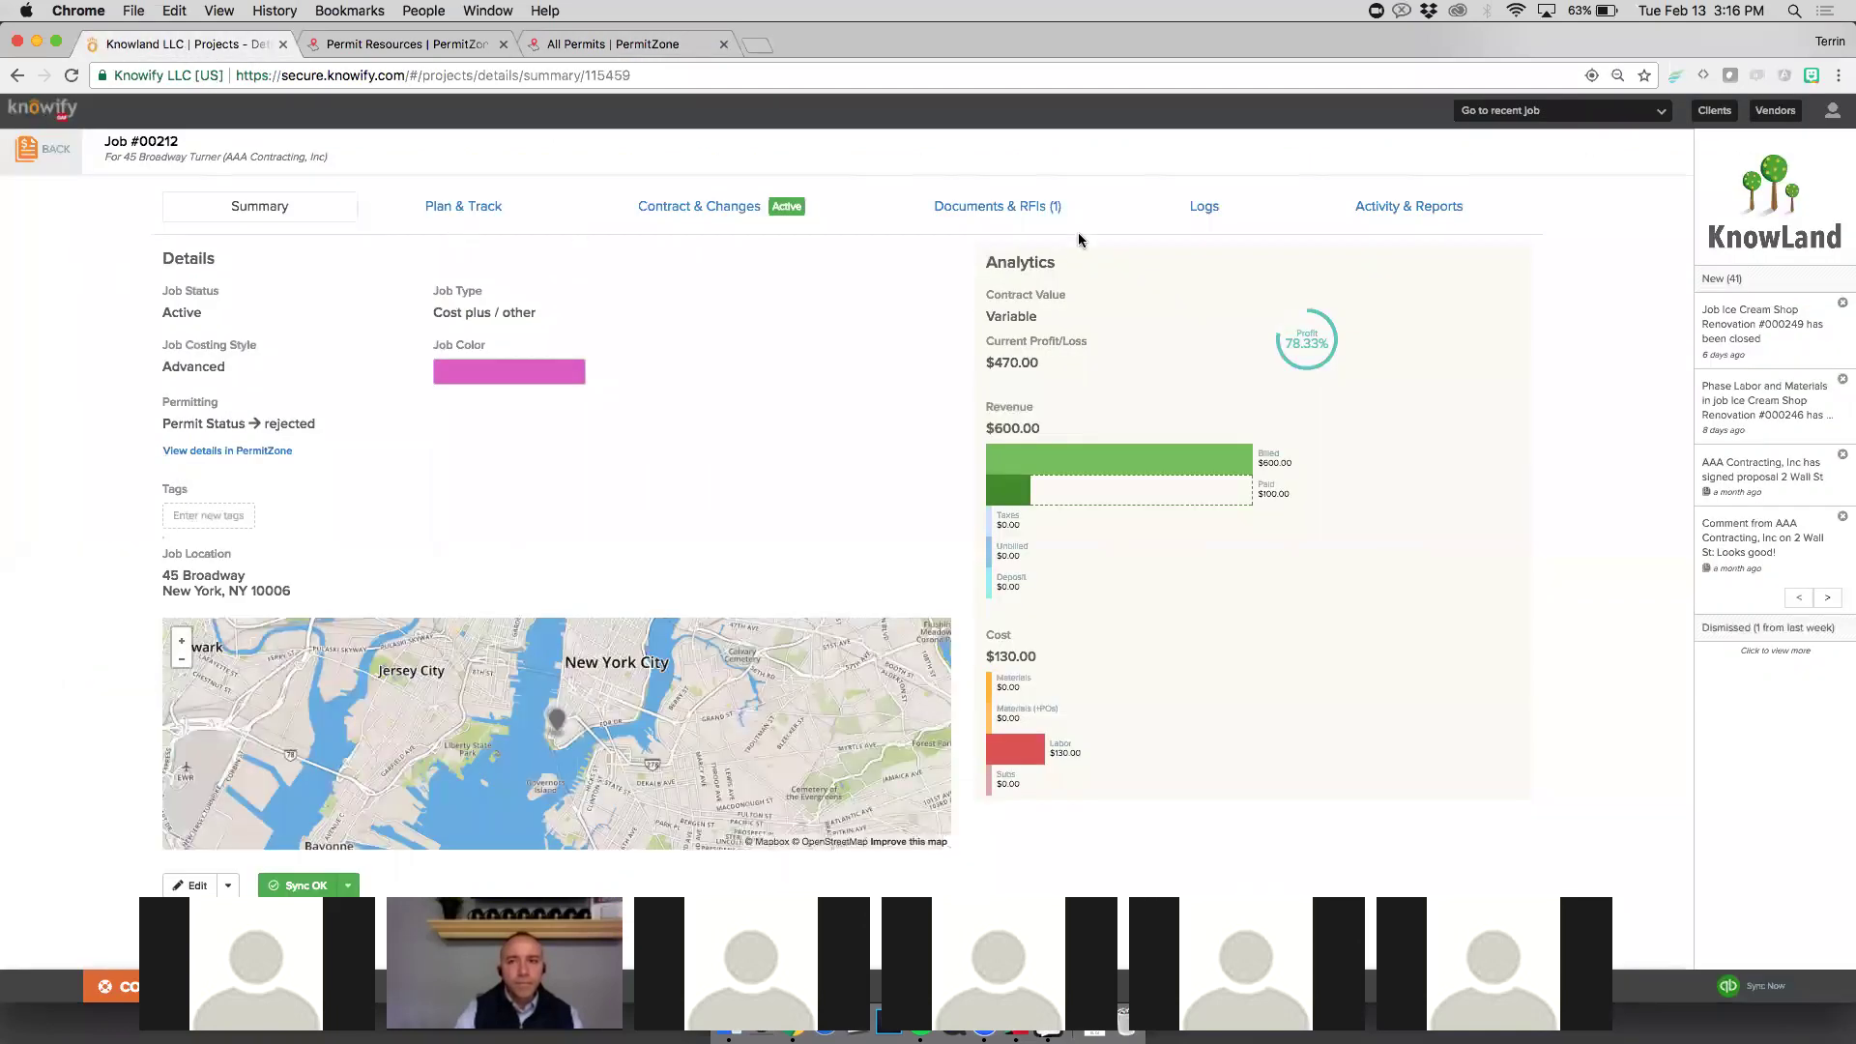
left_click(1194, 206)
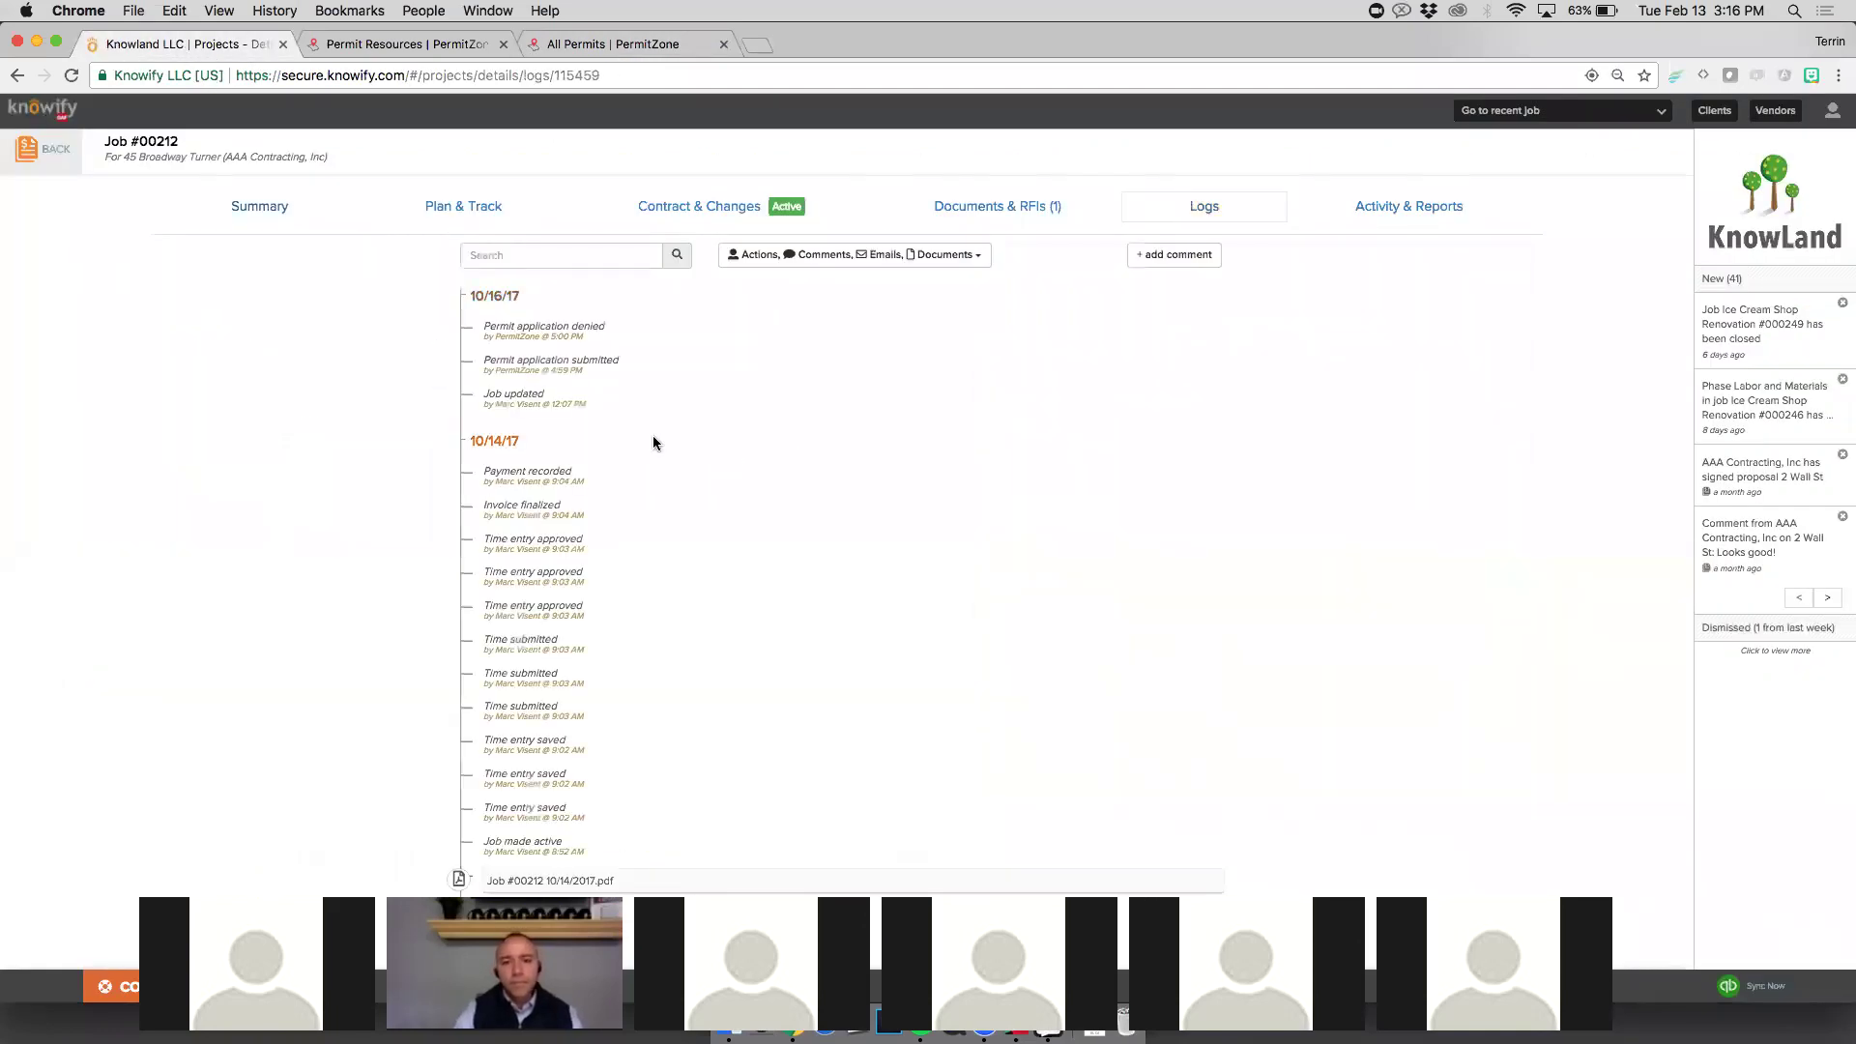
left_click(521, 254)
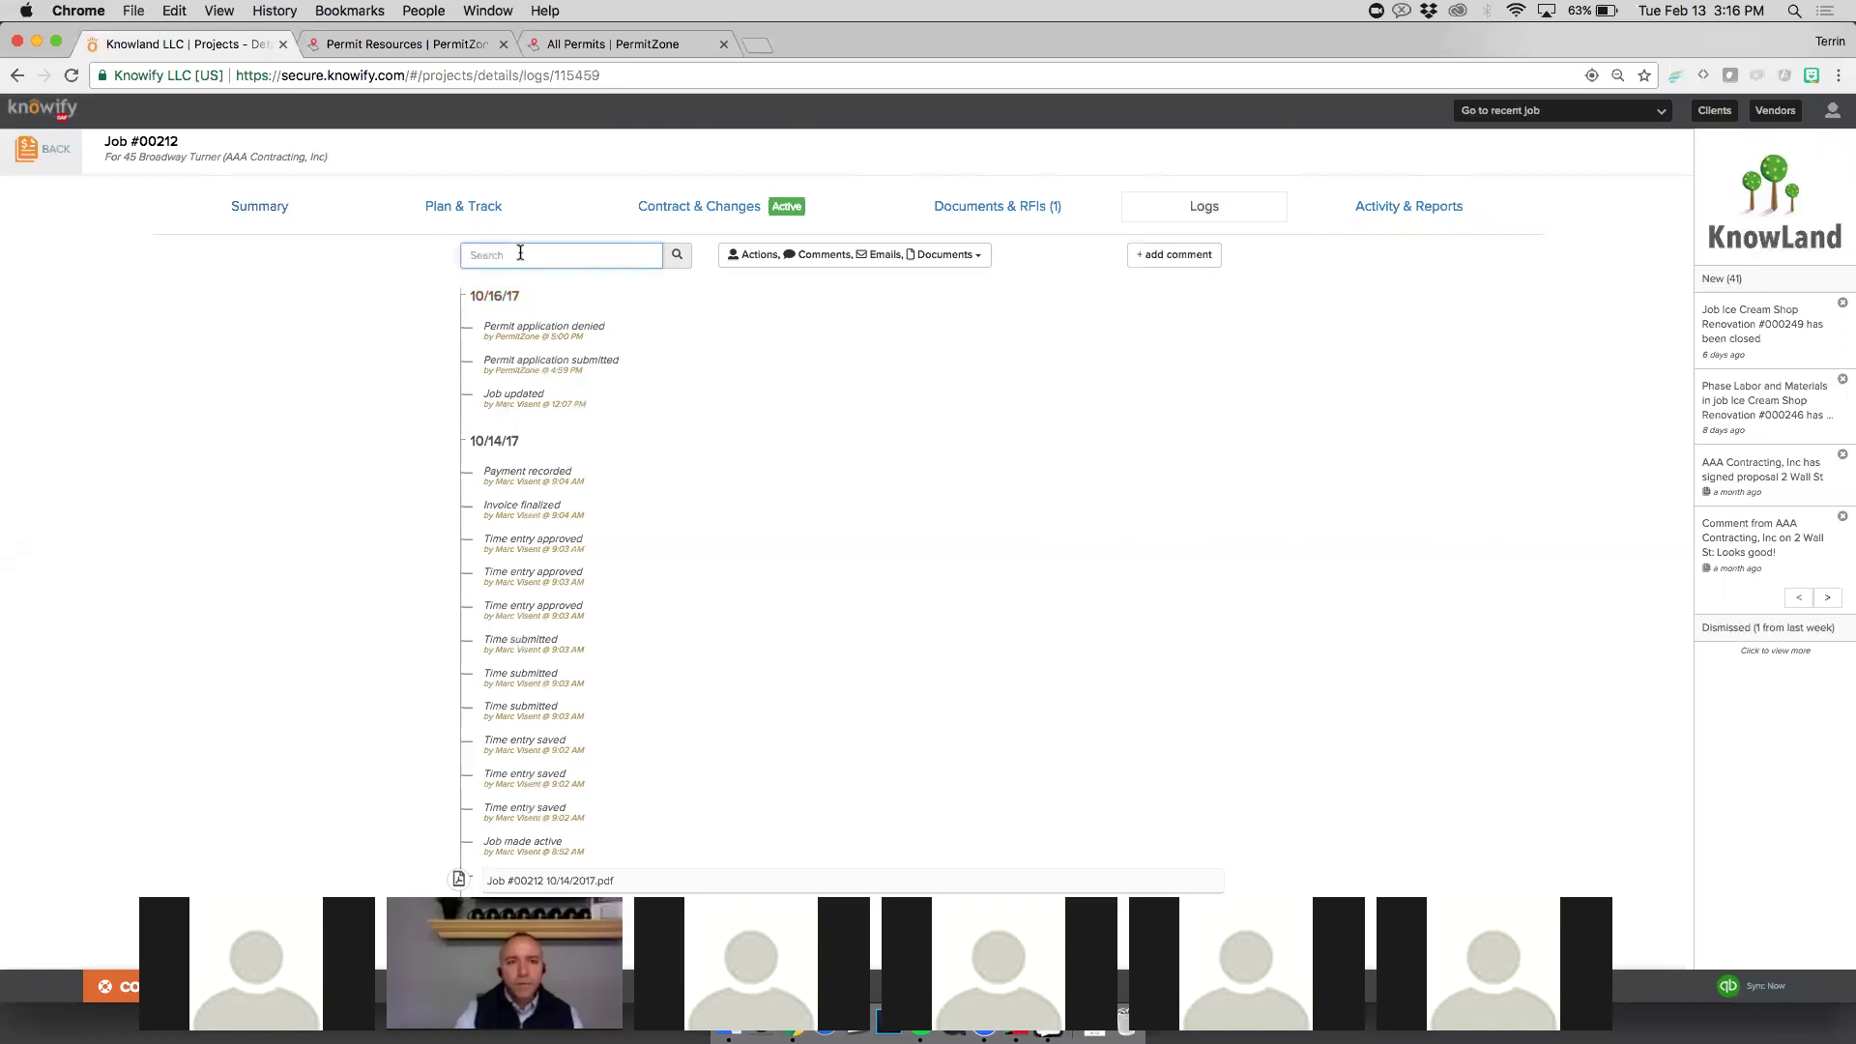
type("oermit")
key("BackSpace")
key("BackSpace")
key("BackSpace")
key("BackSpace")
key("BackSpace")
key("BackSpace")
type("permit")
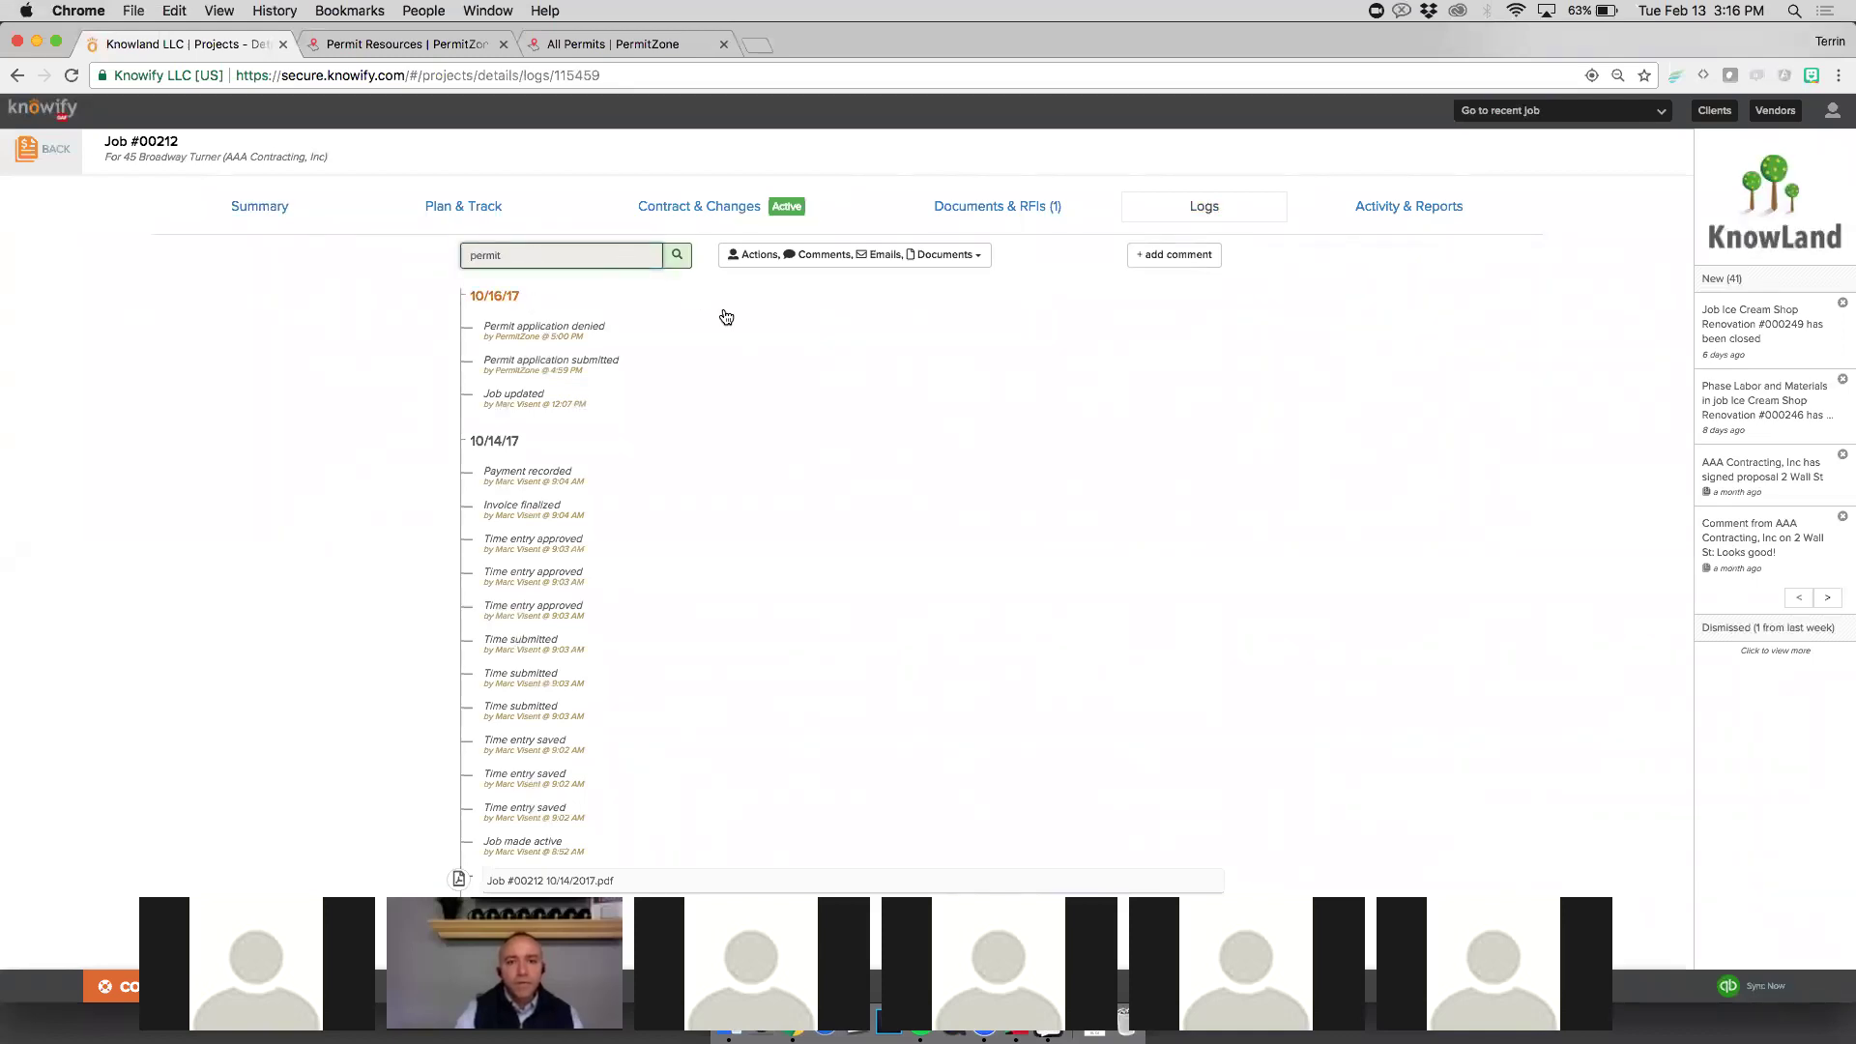
key("Return")
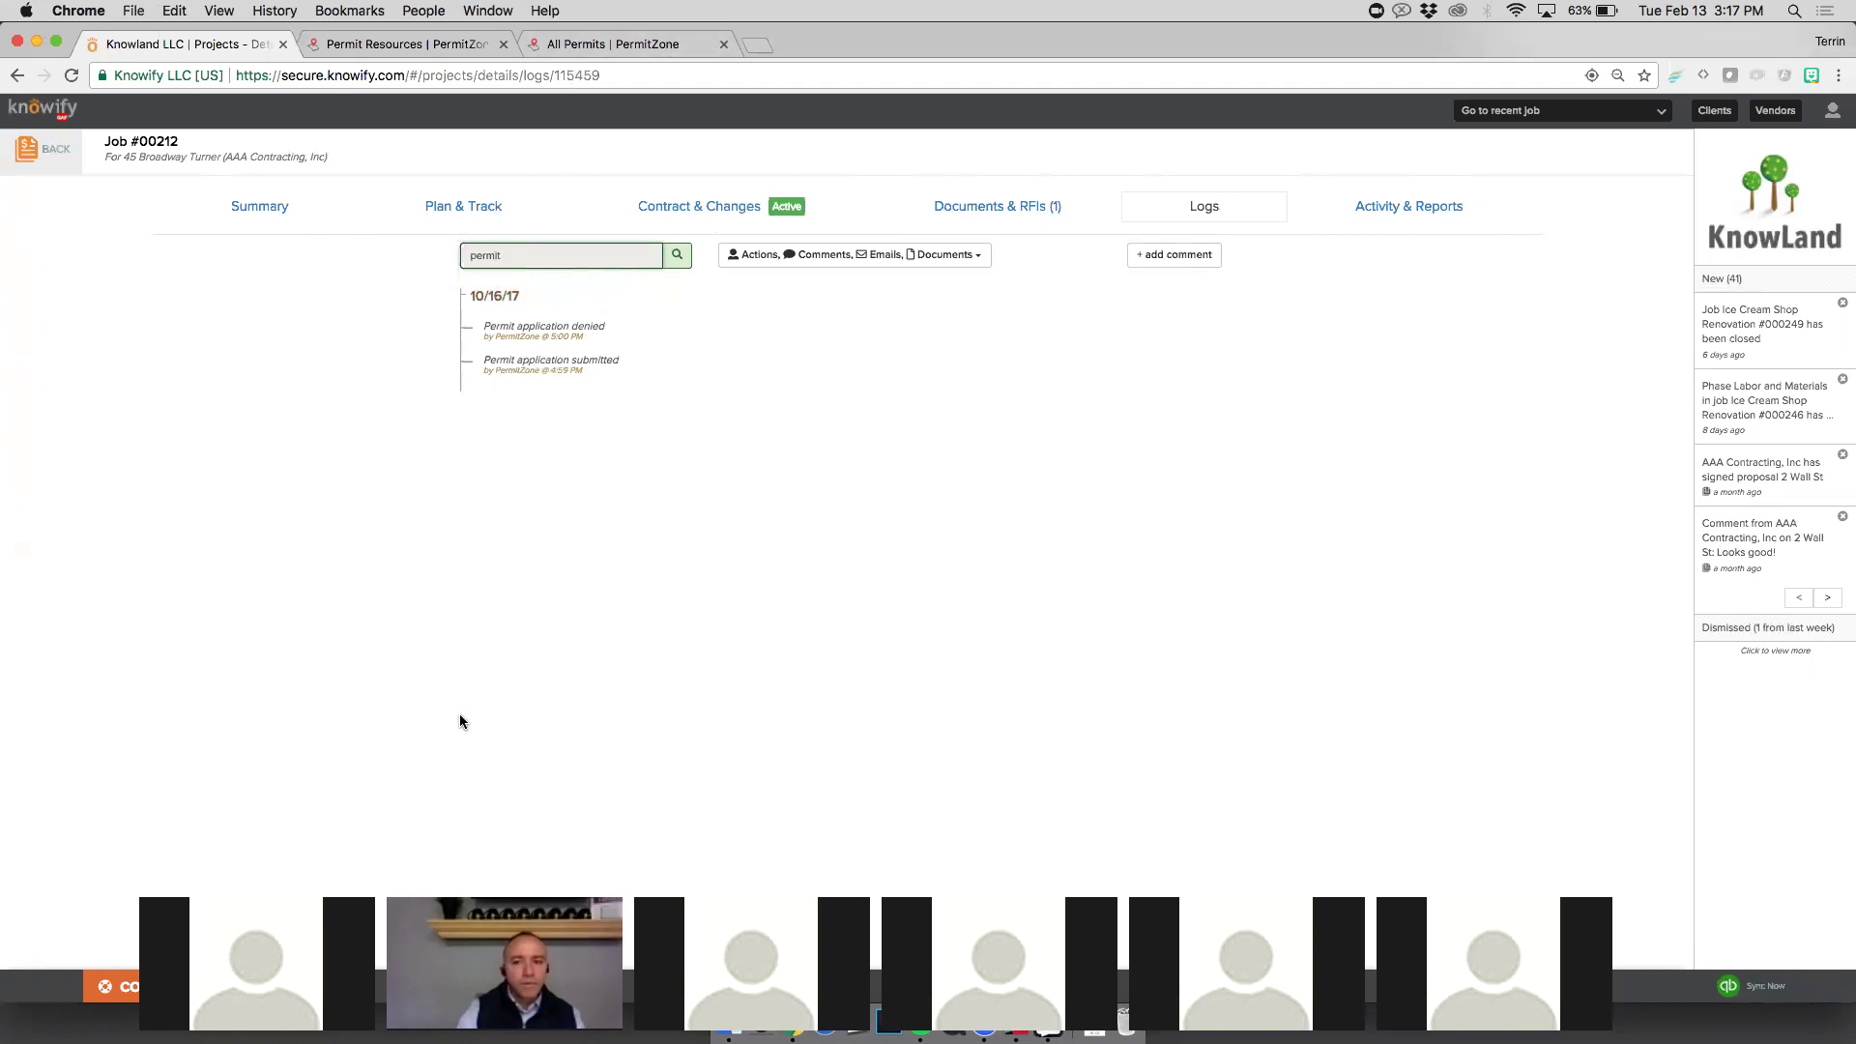
Step: Examine the permit application entries in the filtered job log up close
scroll(489, 426, "up", 5)
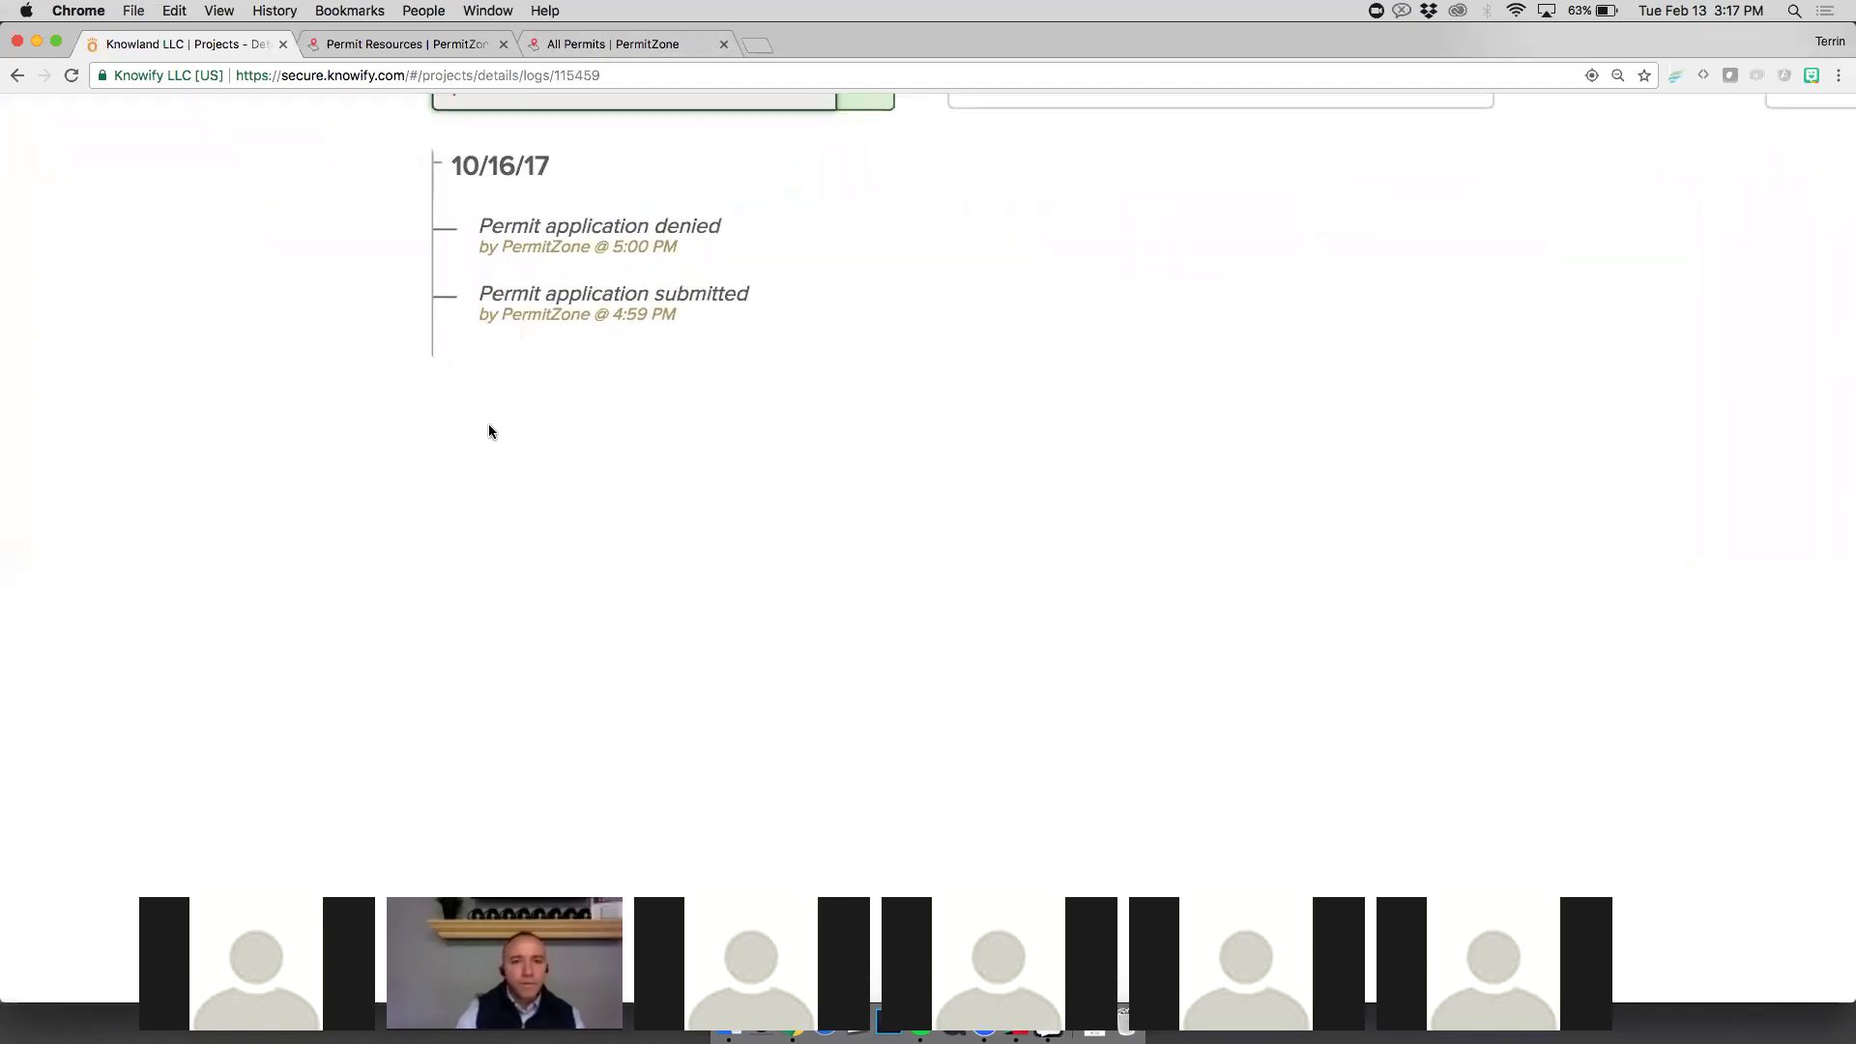
scroll(489, 431, "up", 3)
scroll(489, 431, "left", 6)
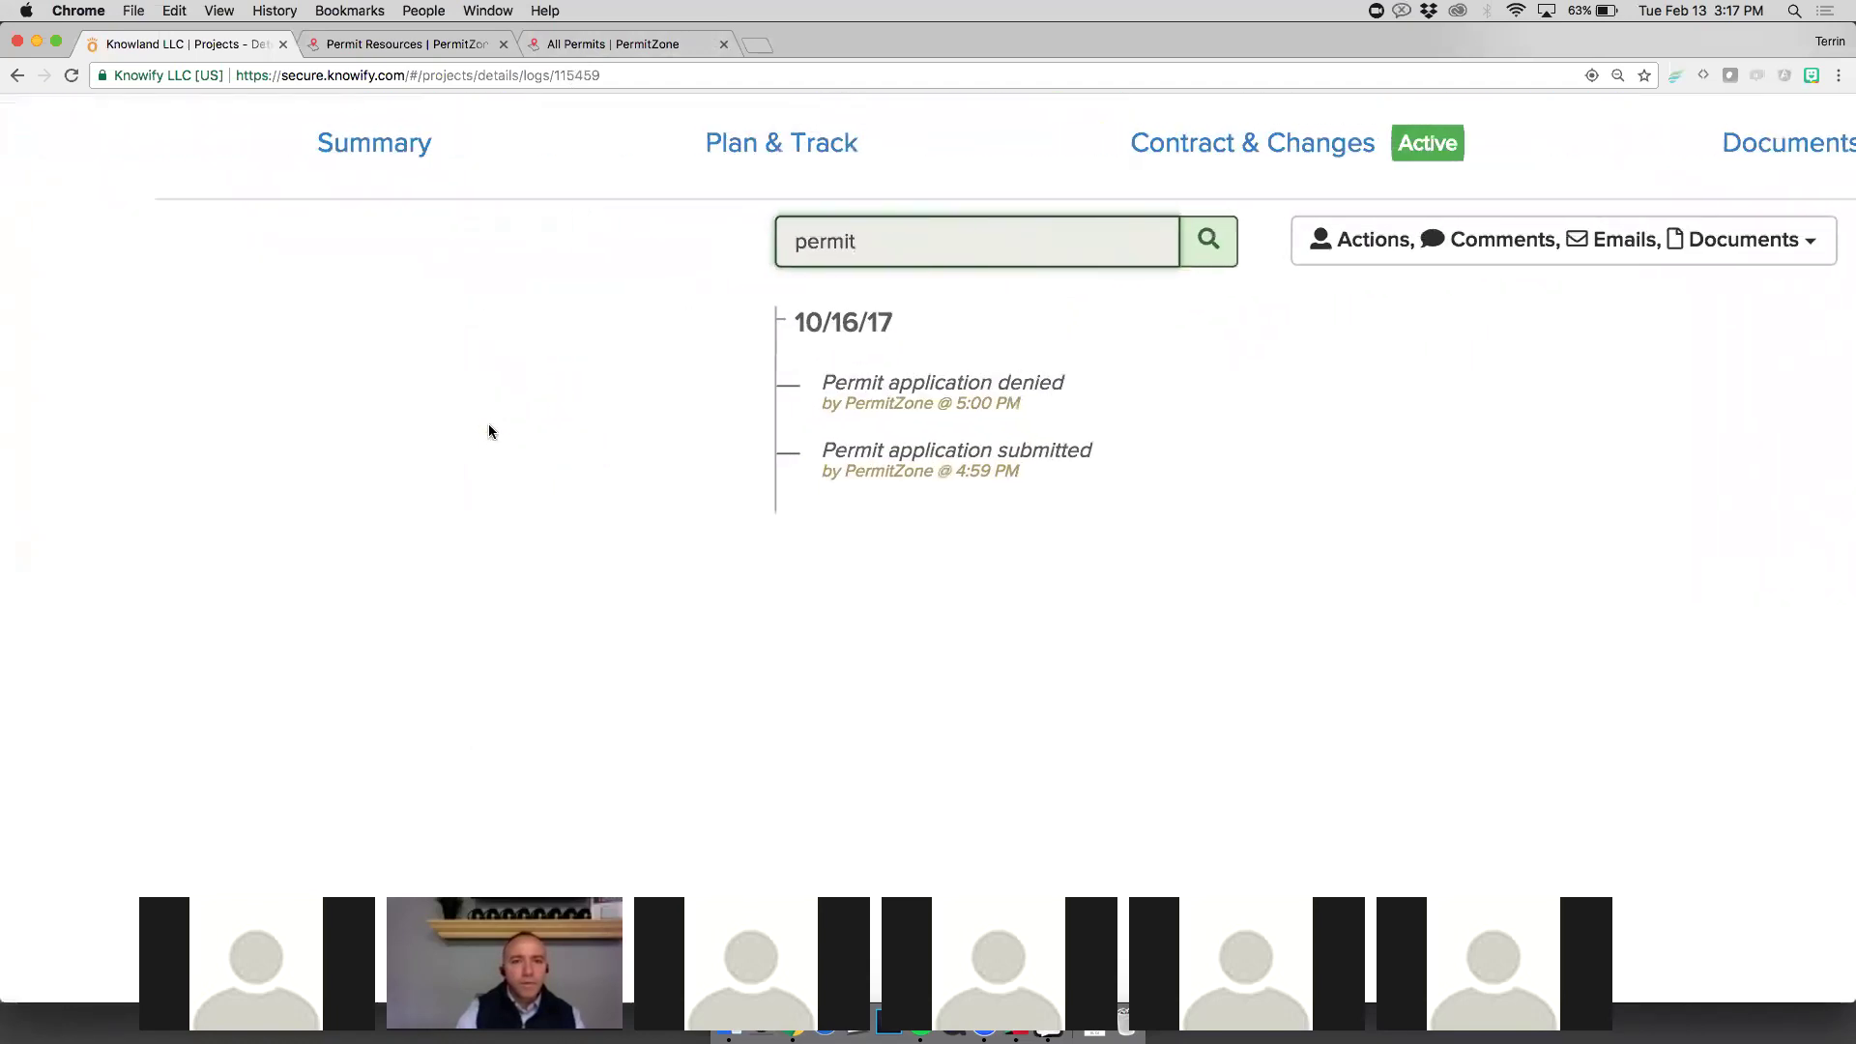
scroll(489, 431, "up", 3)
scroll(640, 468, "down", 2)
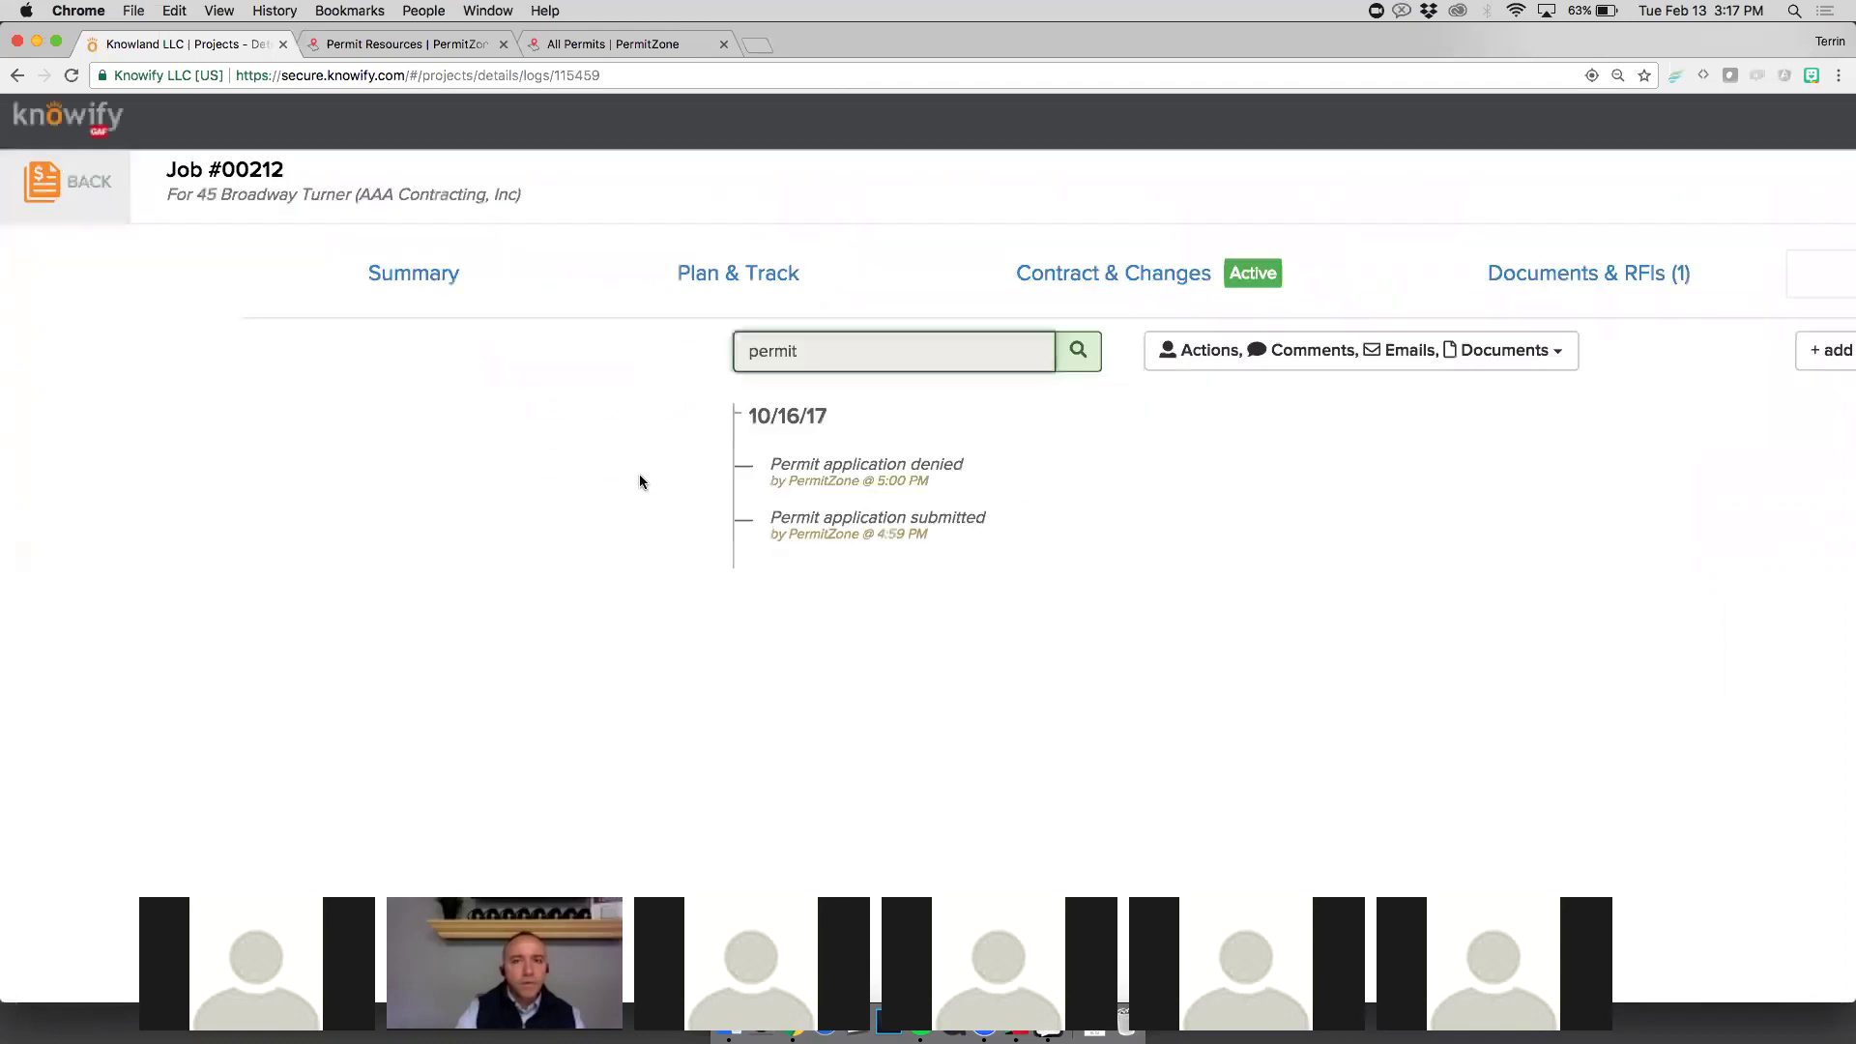
scroll(639, 482, "down", 3)
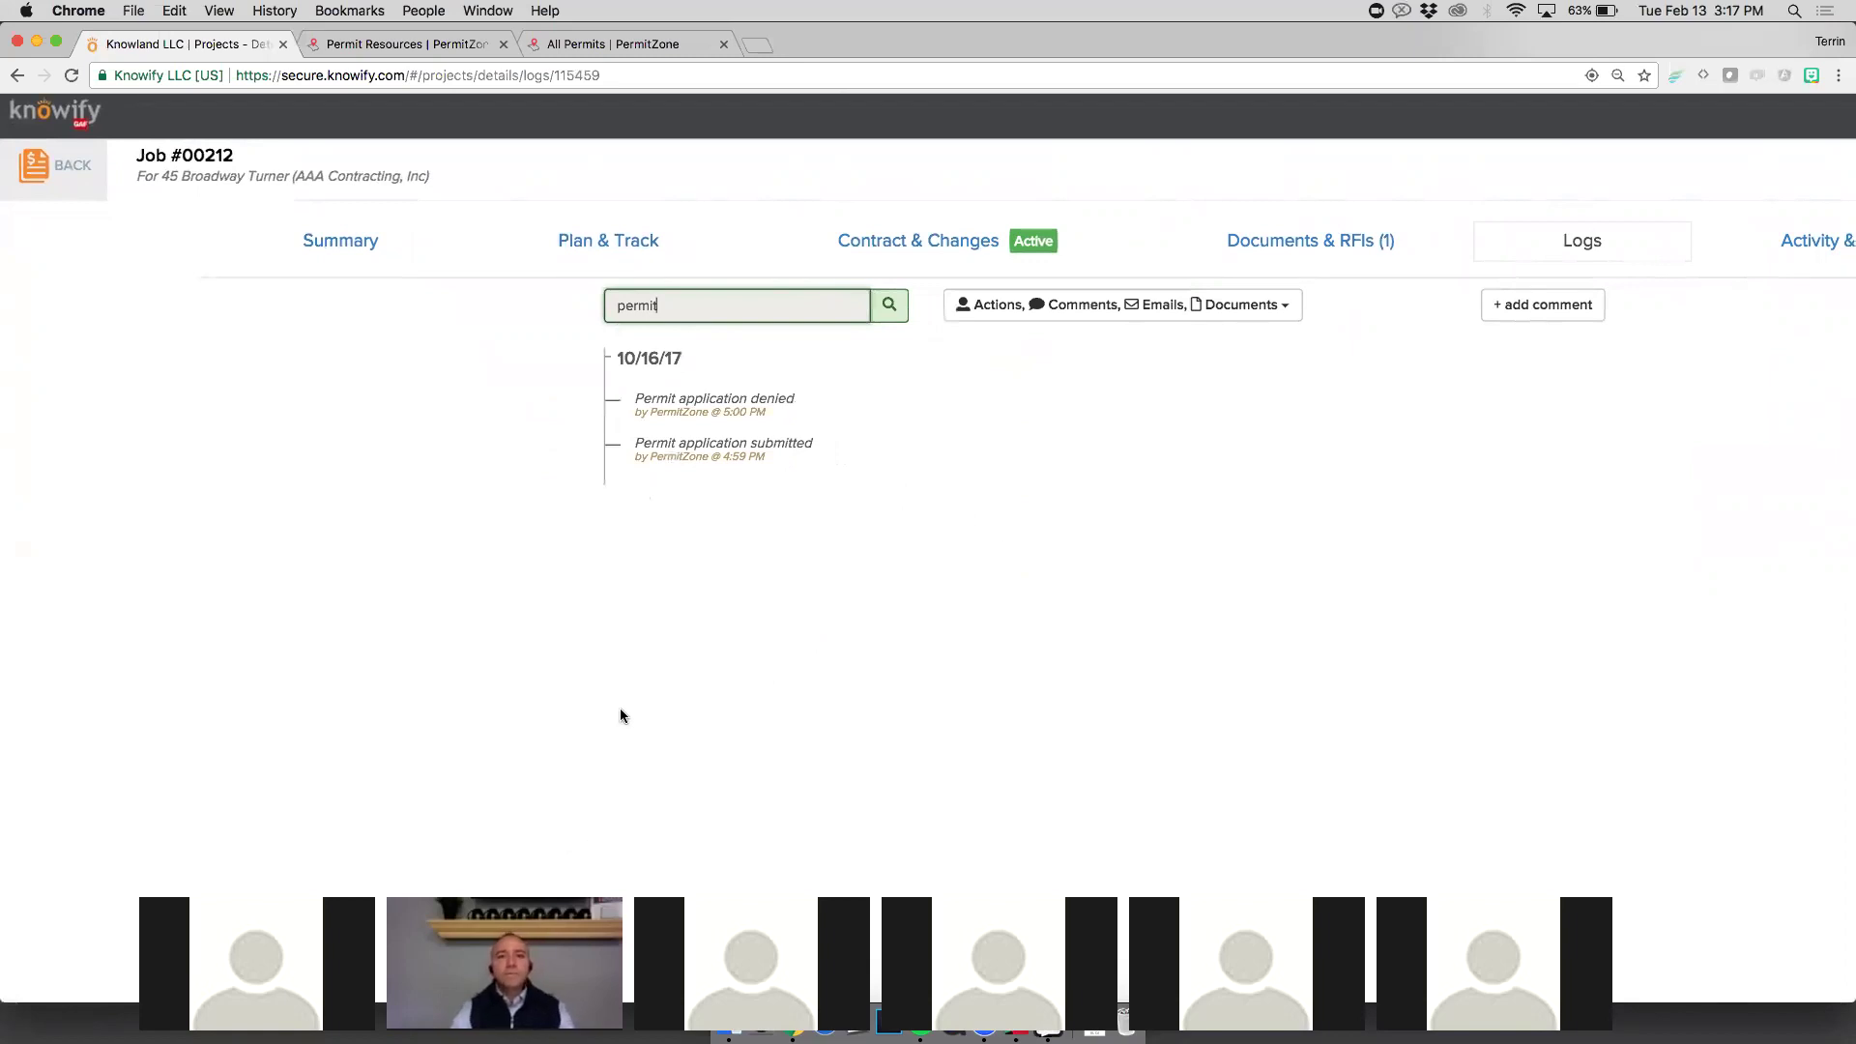
scroll(628, 580, "down", 2)
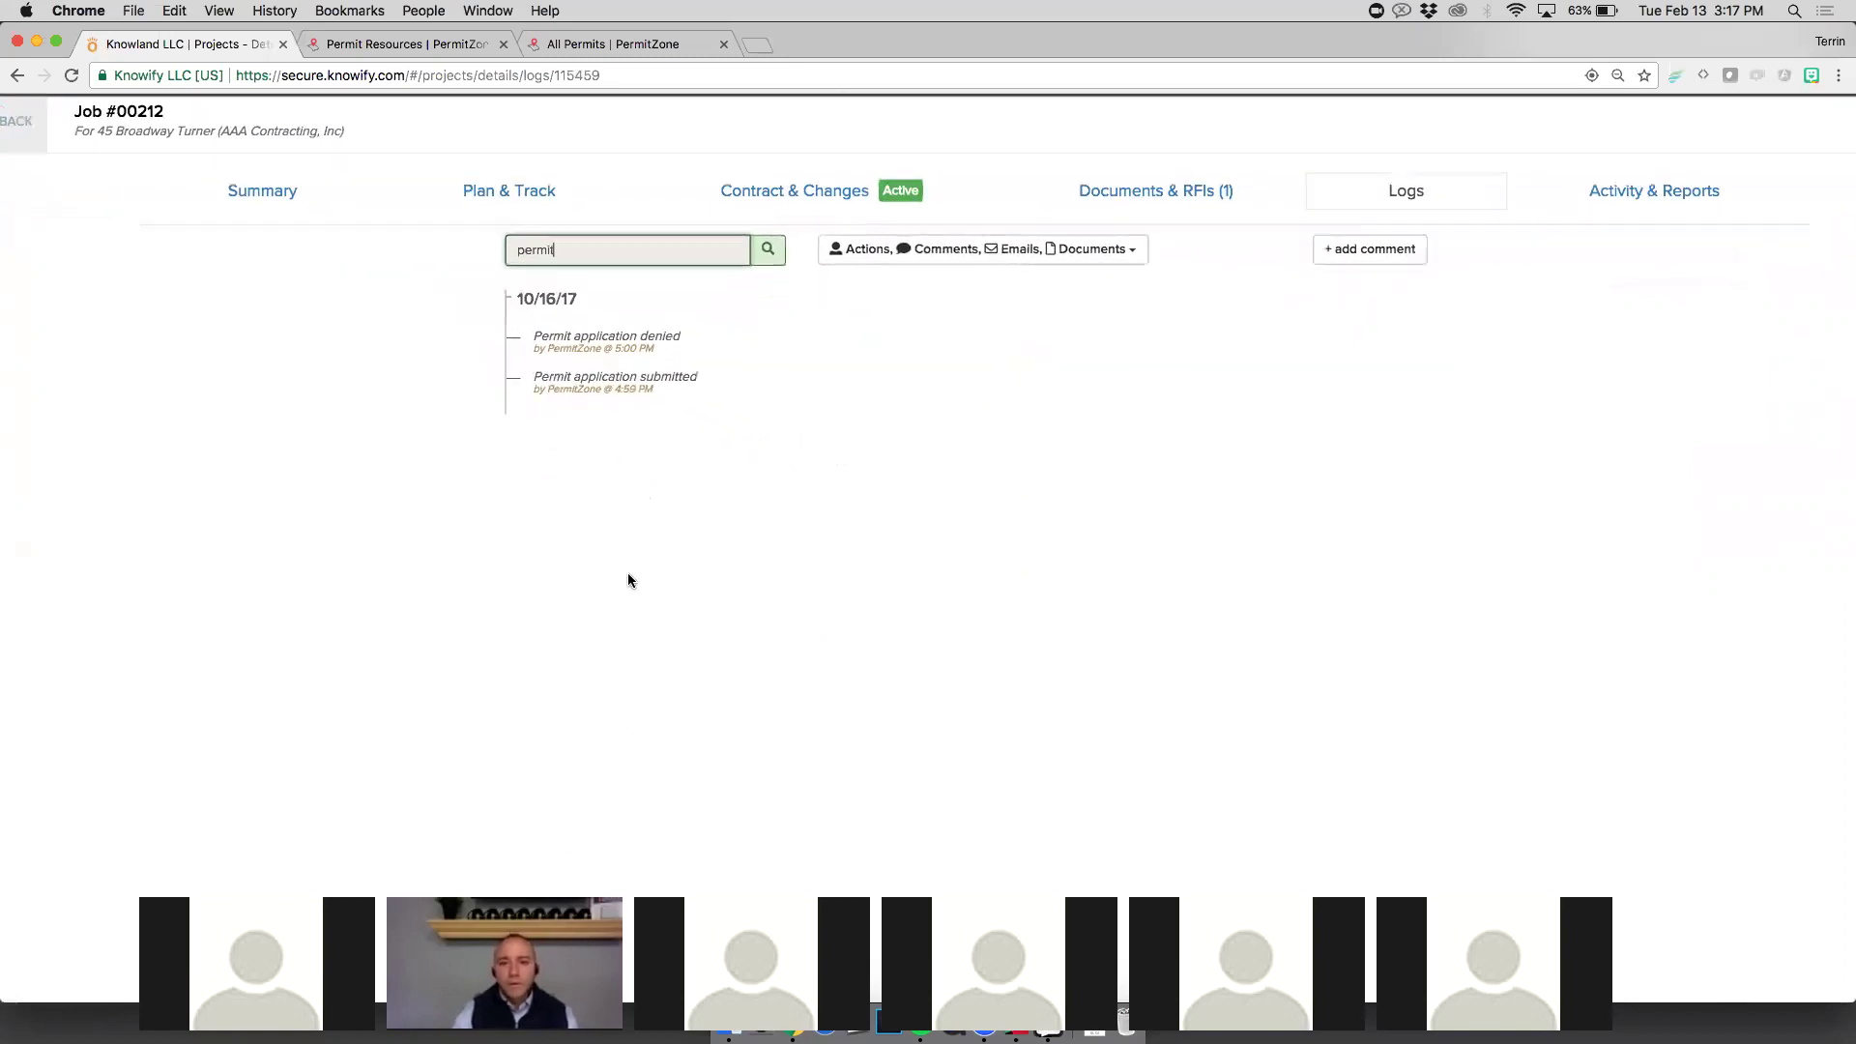
scroll(628, 580, "up", 3)
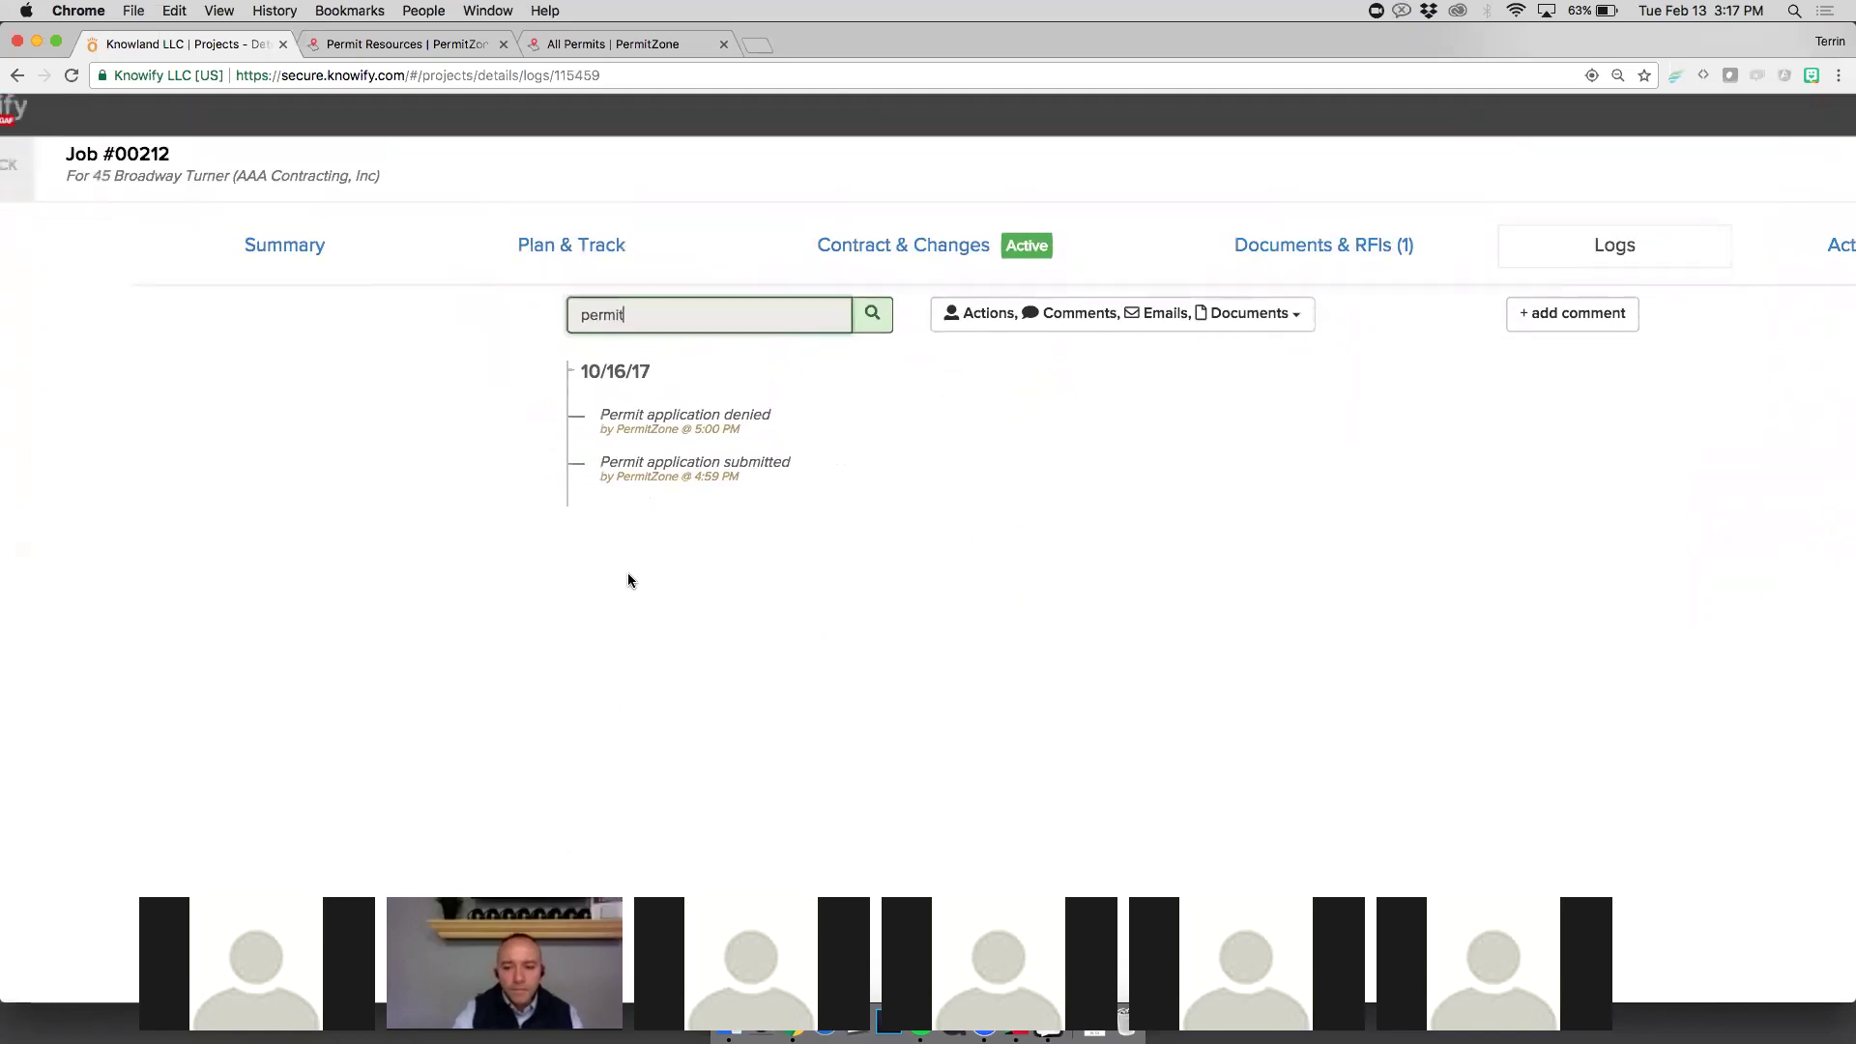
scroll(628, 580, "left", 2)
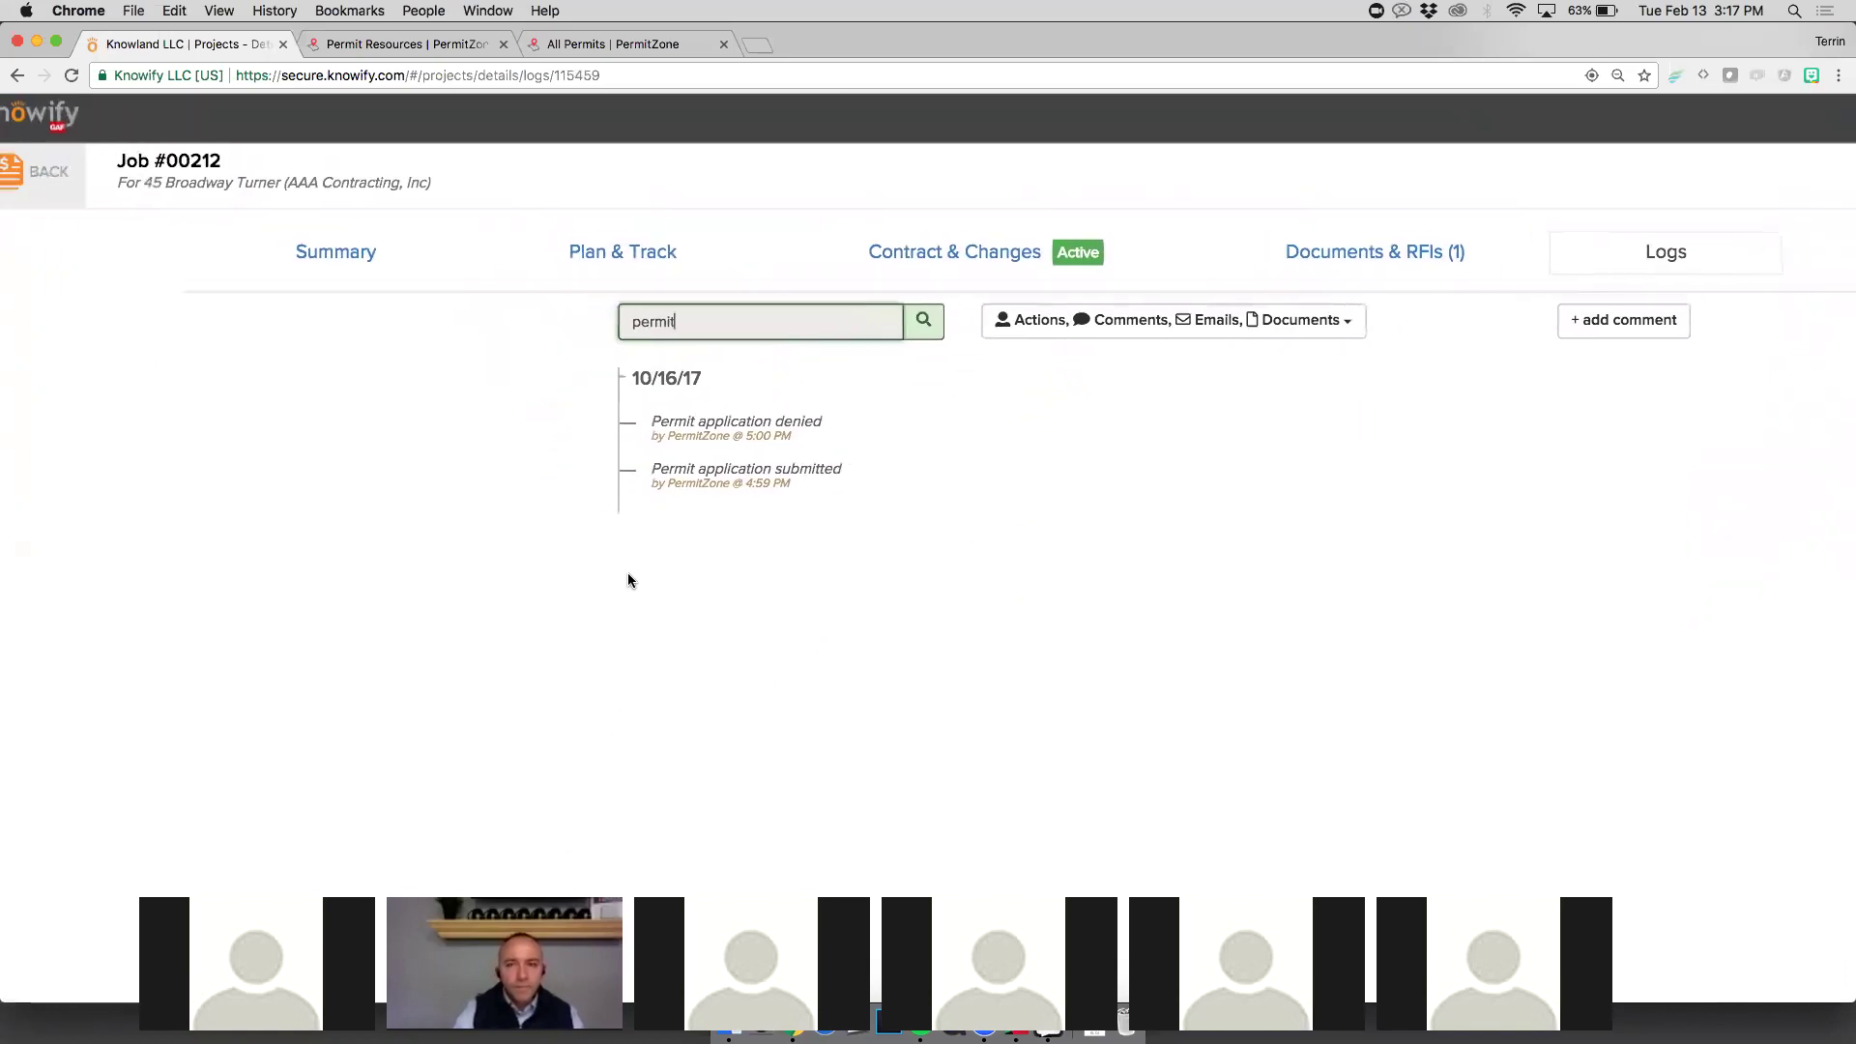
scroll(647, 495, "down", 3)
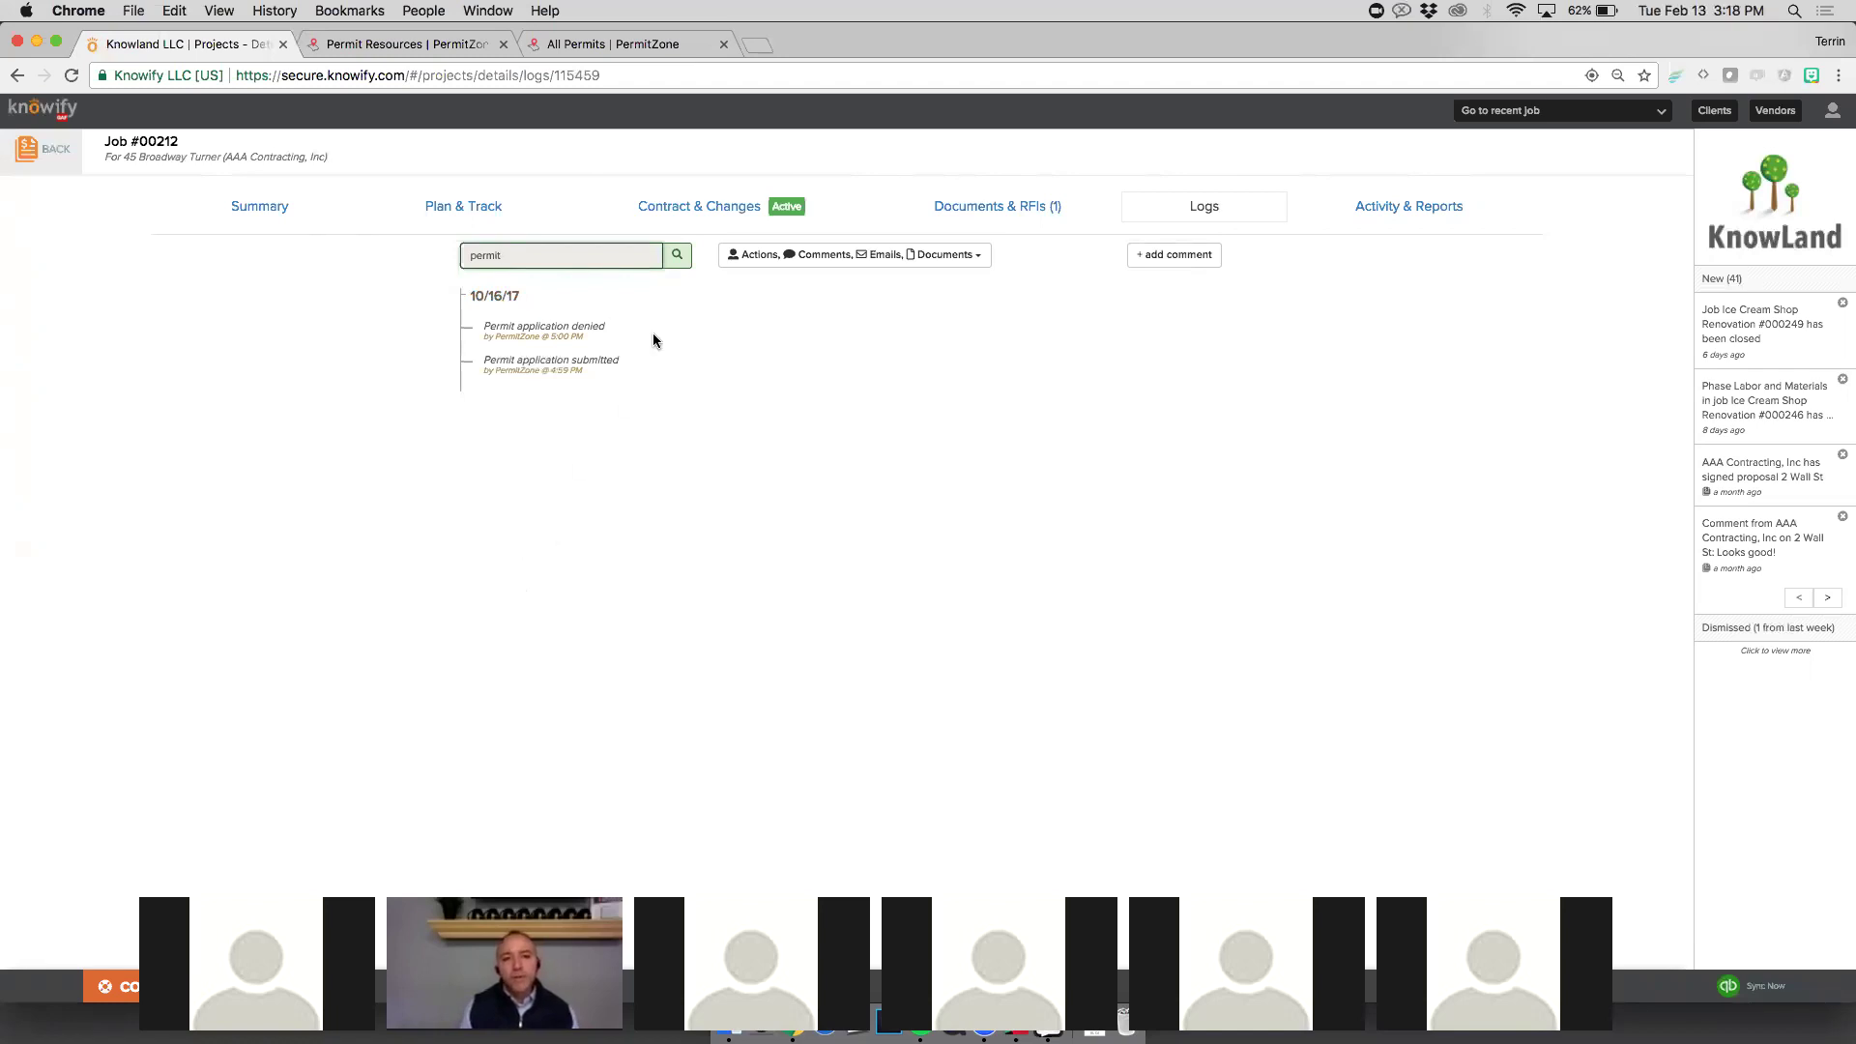
left_click(699, 199)
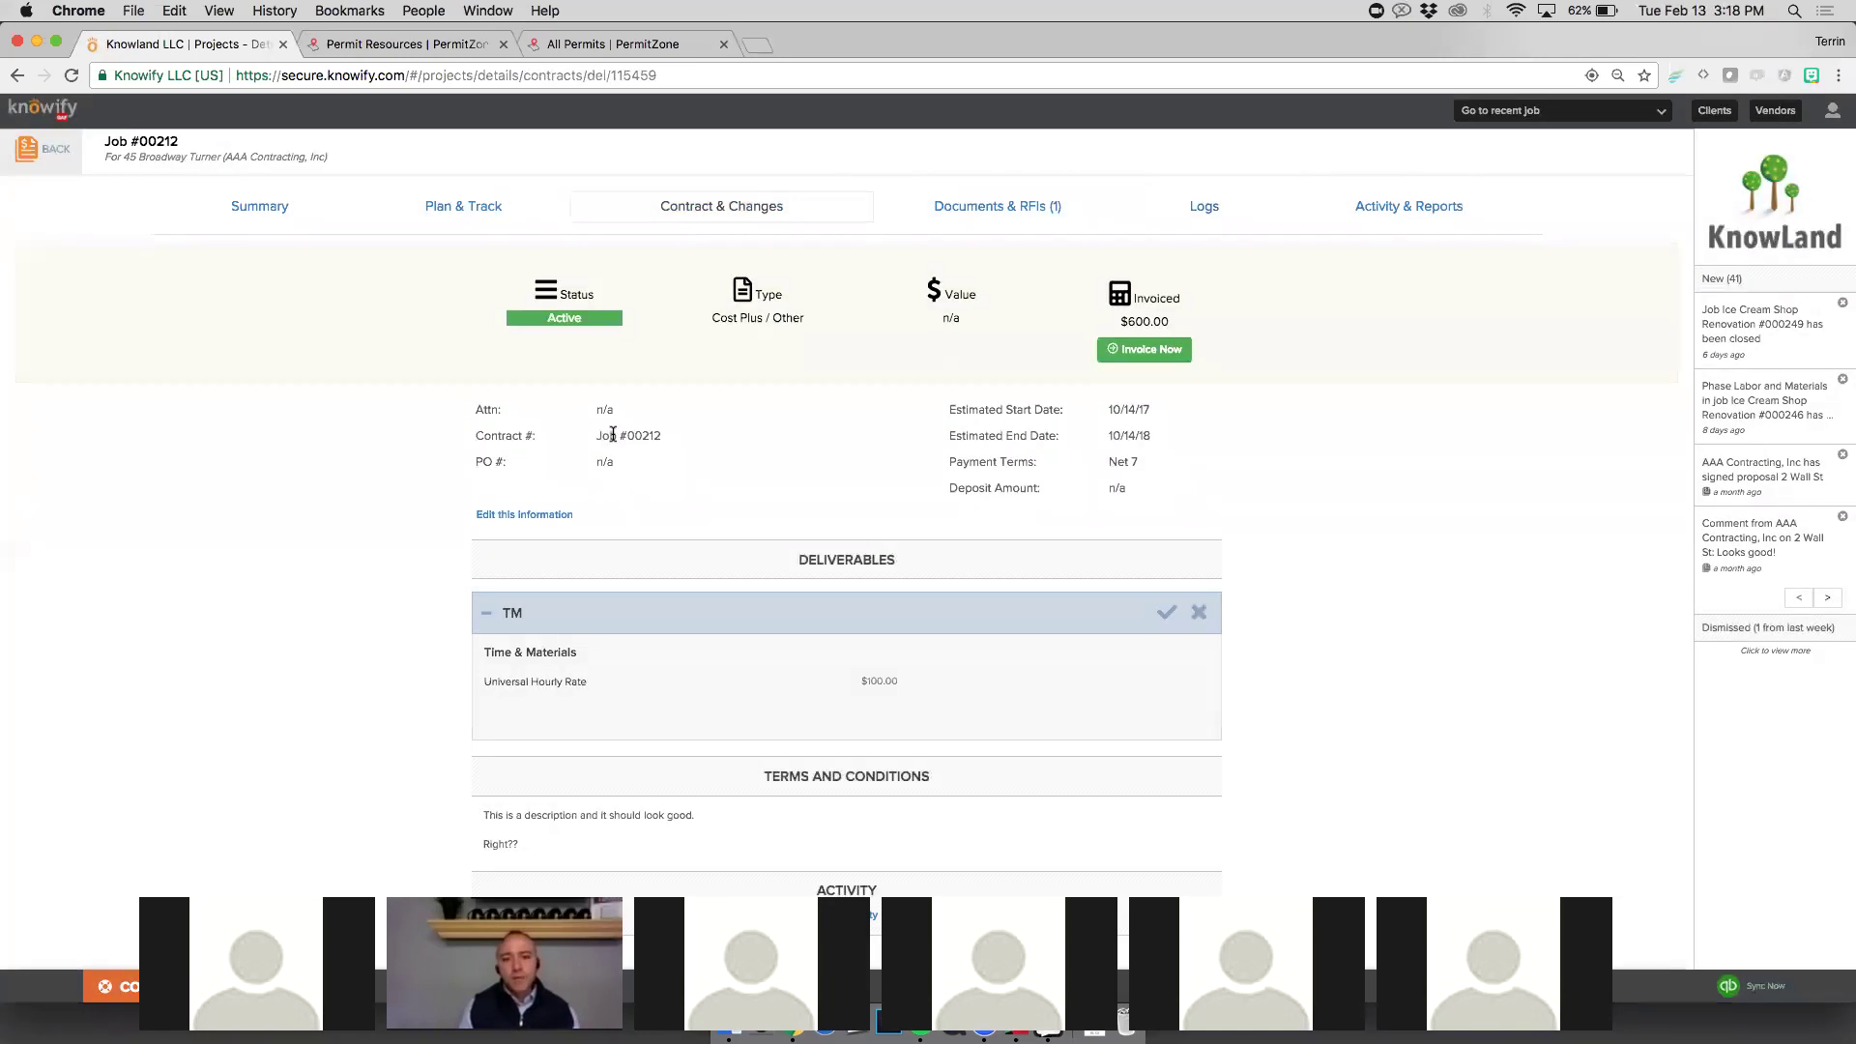
scroll(613, 435, "down", 1)
key("super+Left")
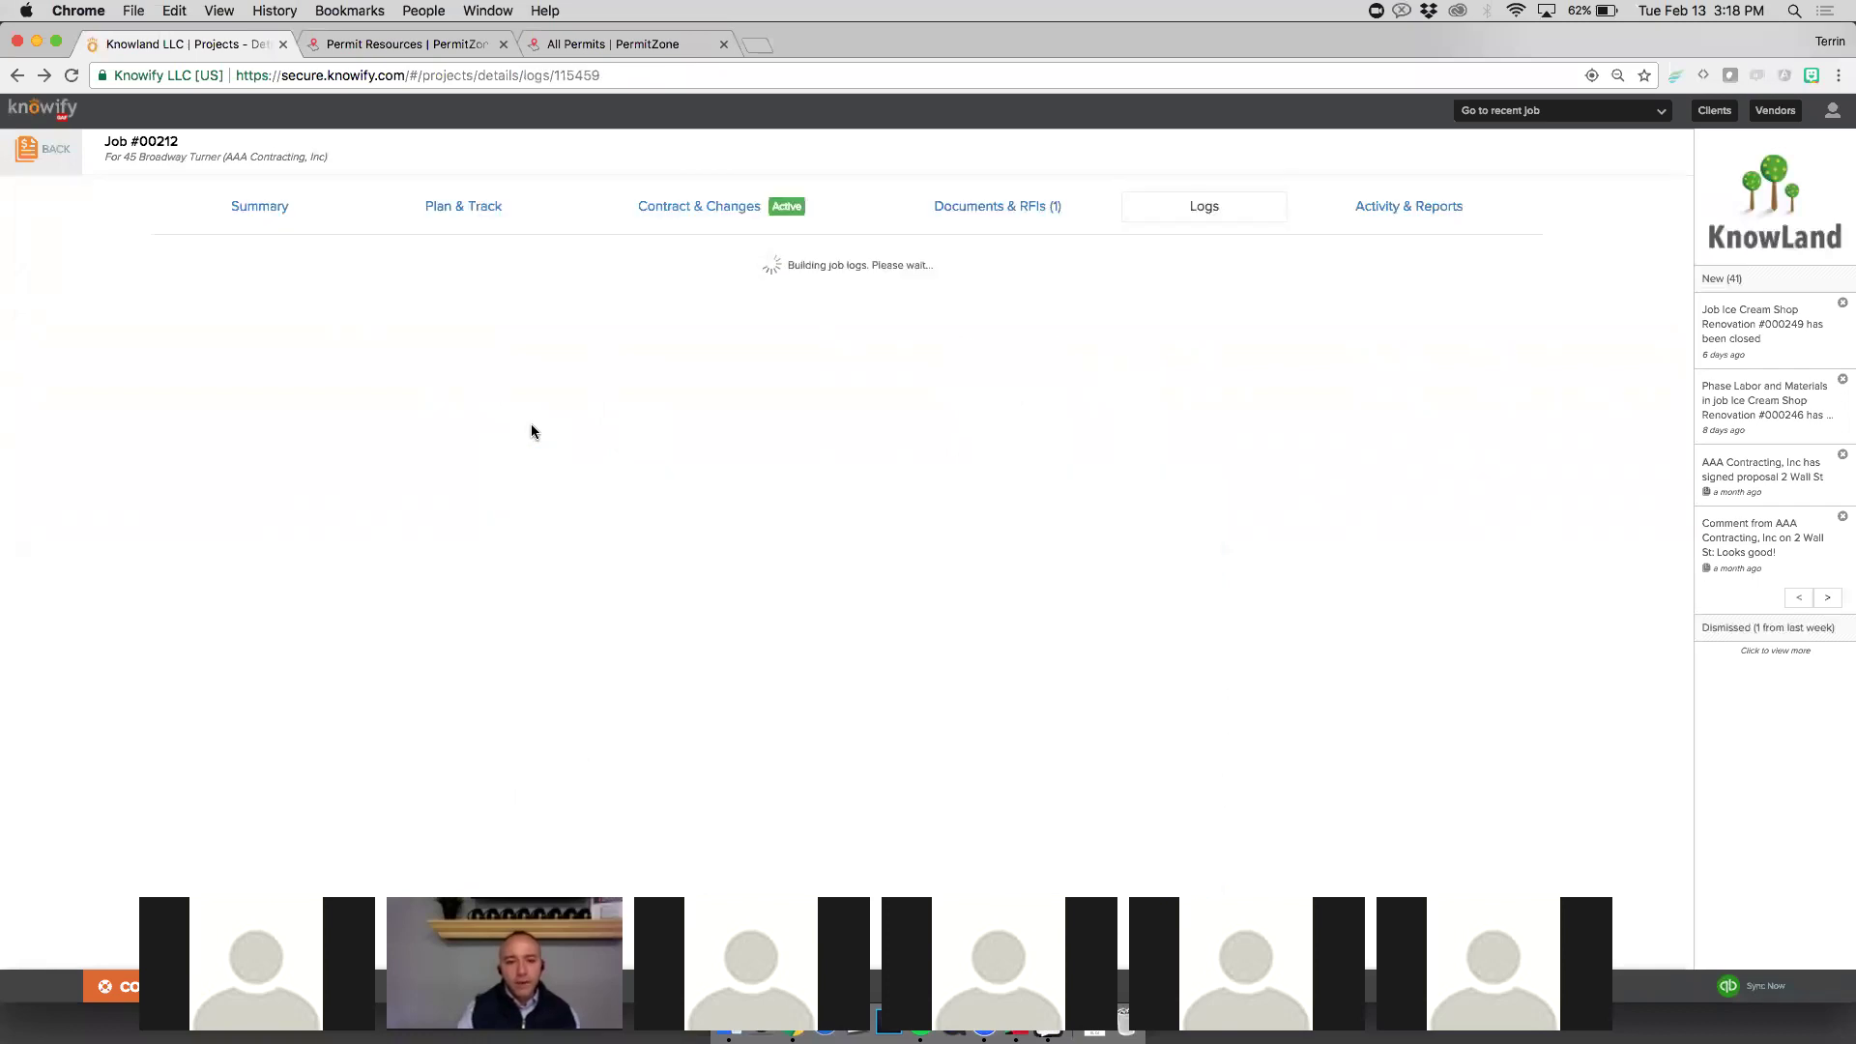
Step: Return to the contract jobs list, open Ice Cream Shop Renovation #000254 and review its contract line items
left_click(43, 149)
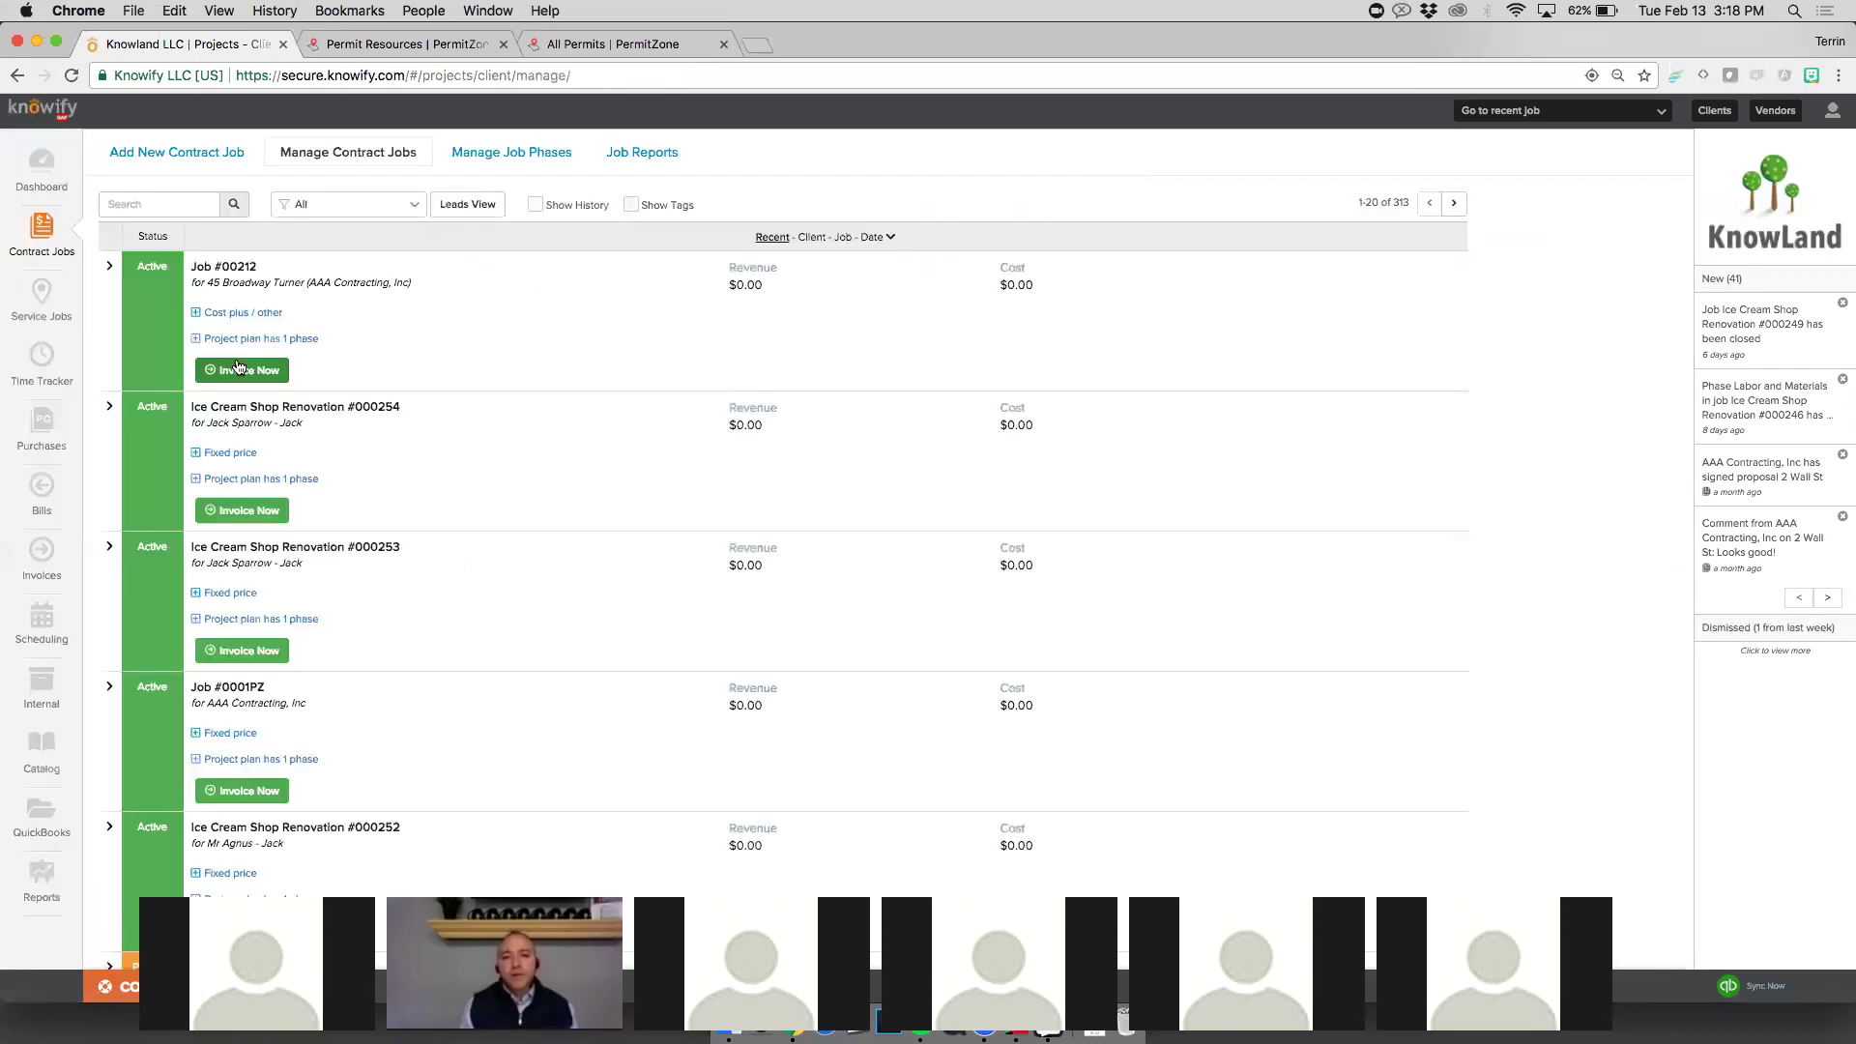
left_click(240, 480)
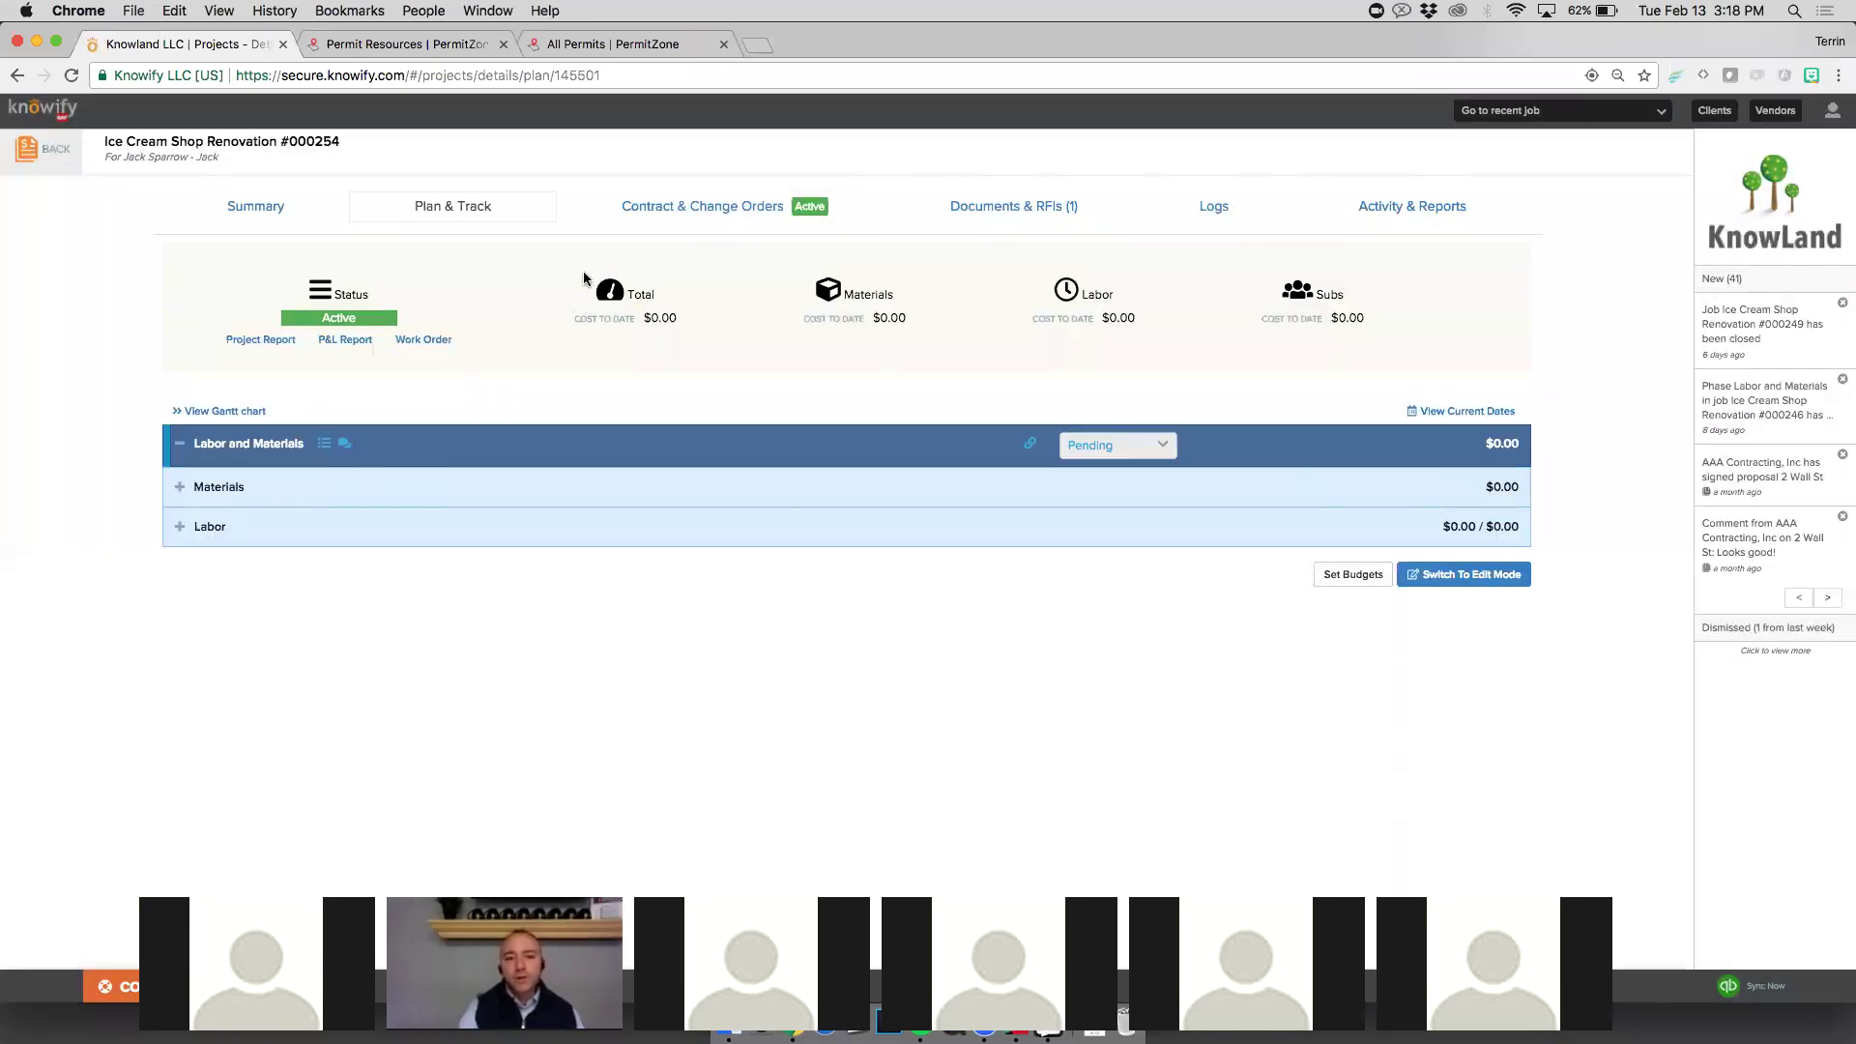
left_click(660, 212)
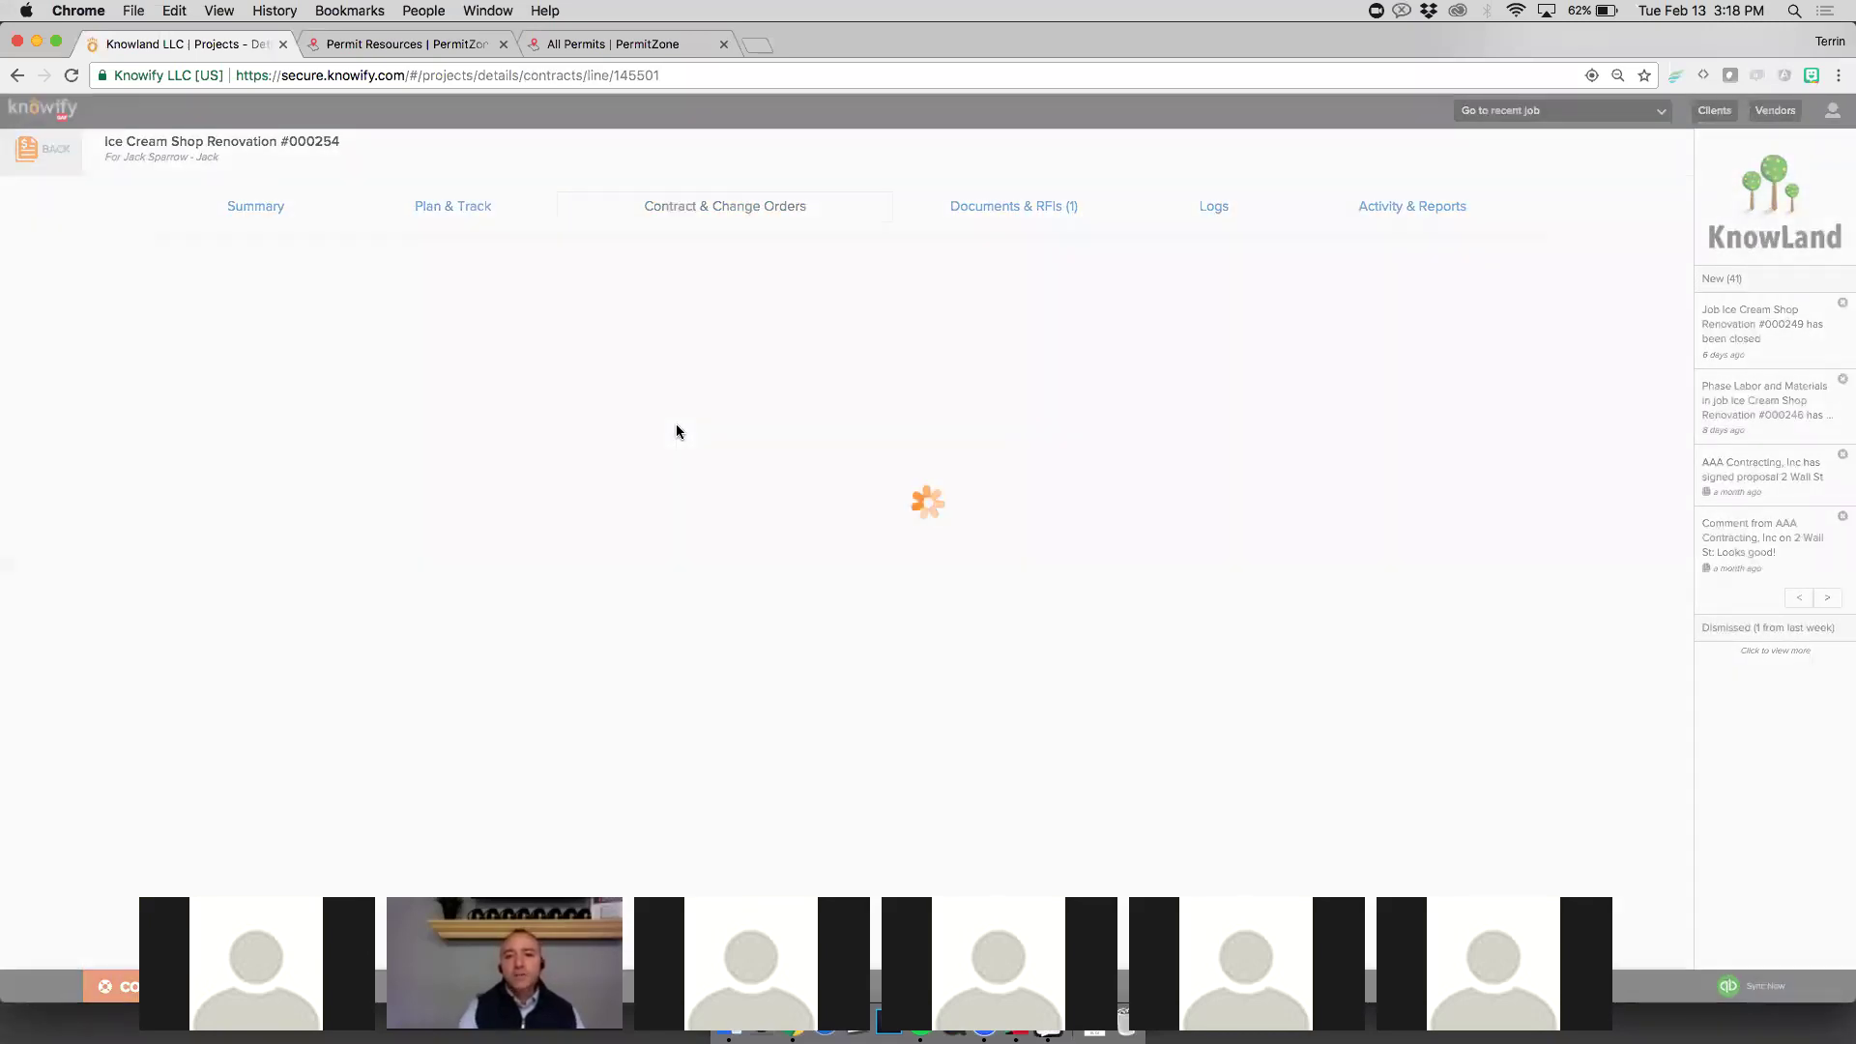
scroll(677, 430, "down", 5)
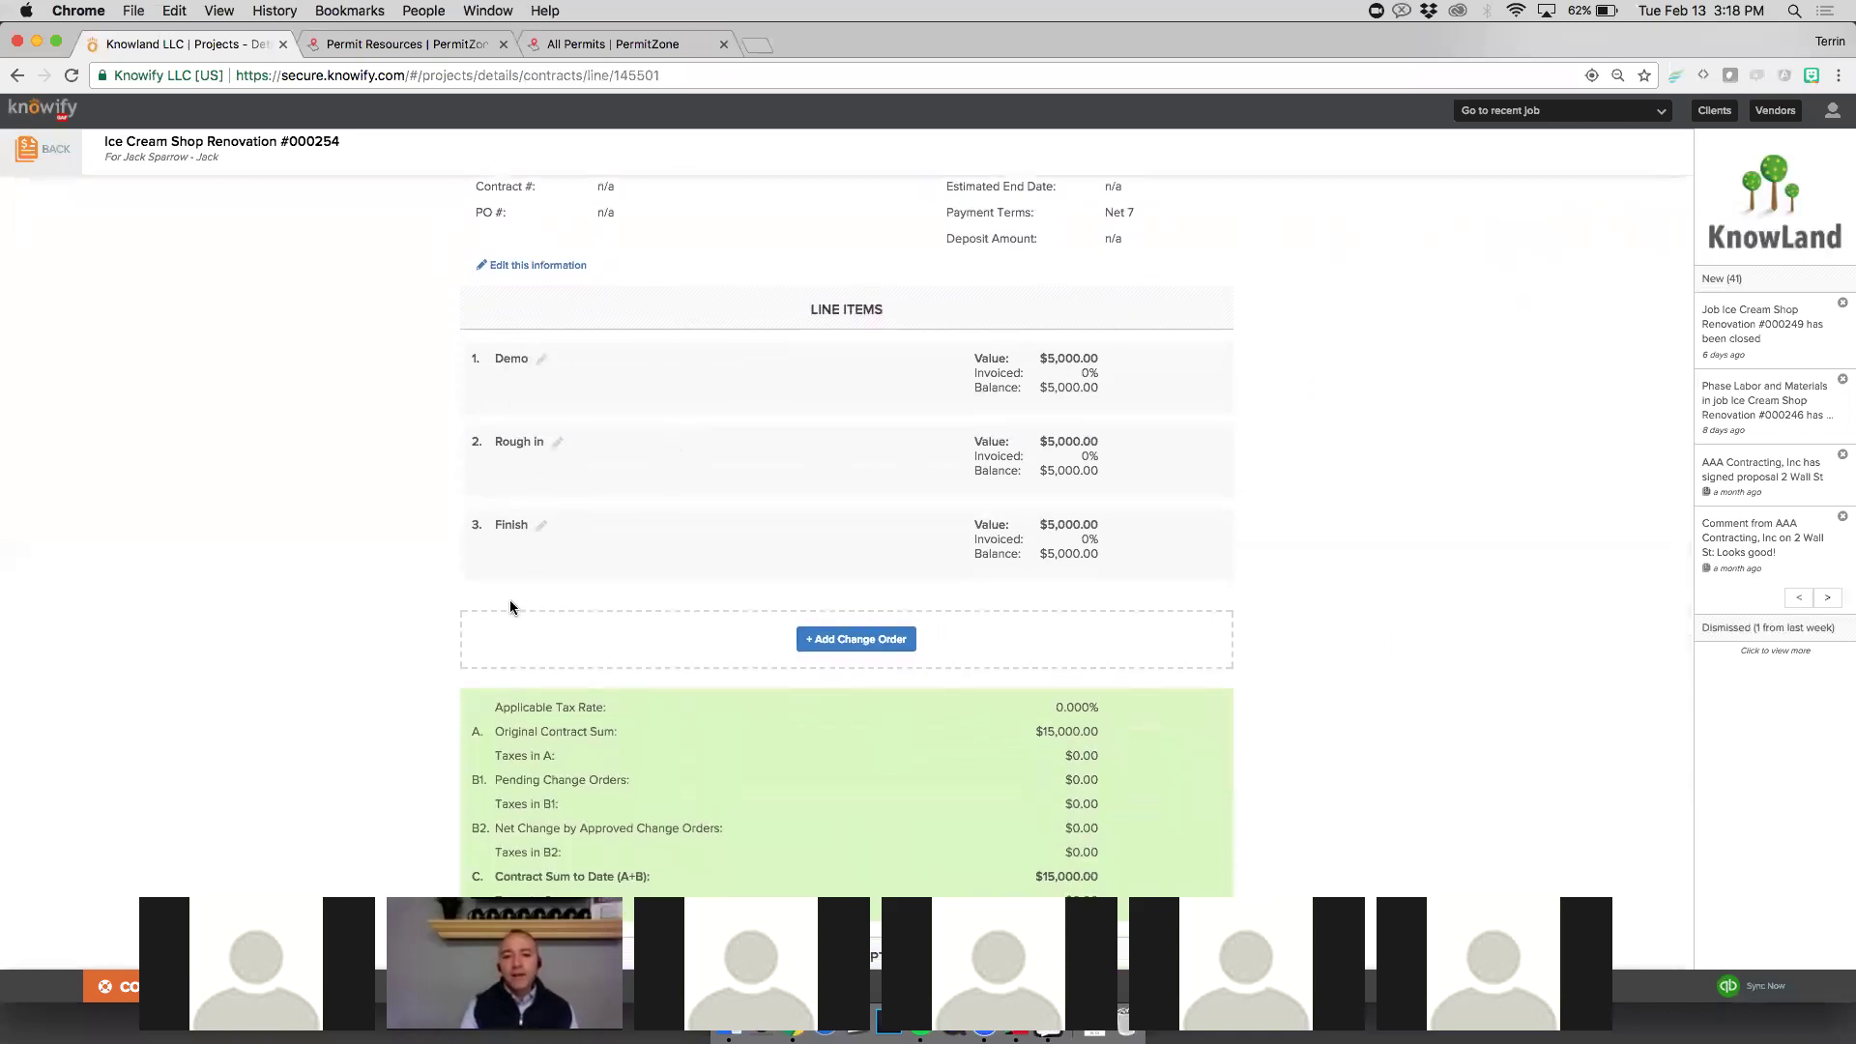
Step: Switch to the open PermitZone application, go back from payment to the permit details and review the description of work
left_click(412, 44)
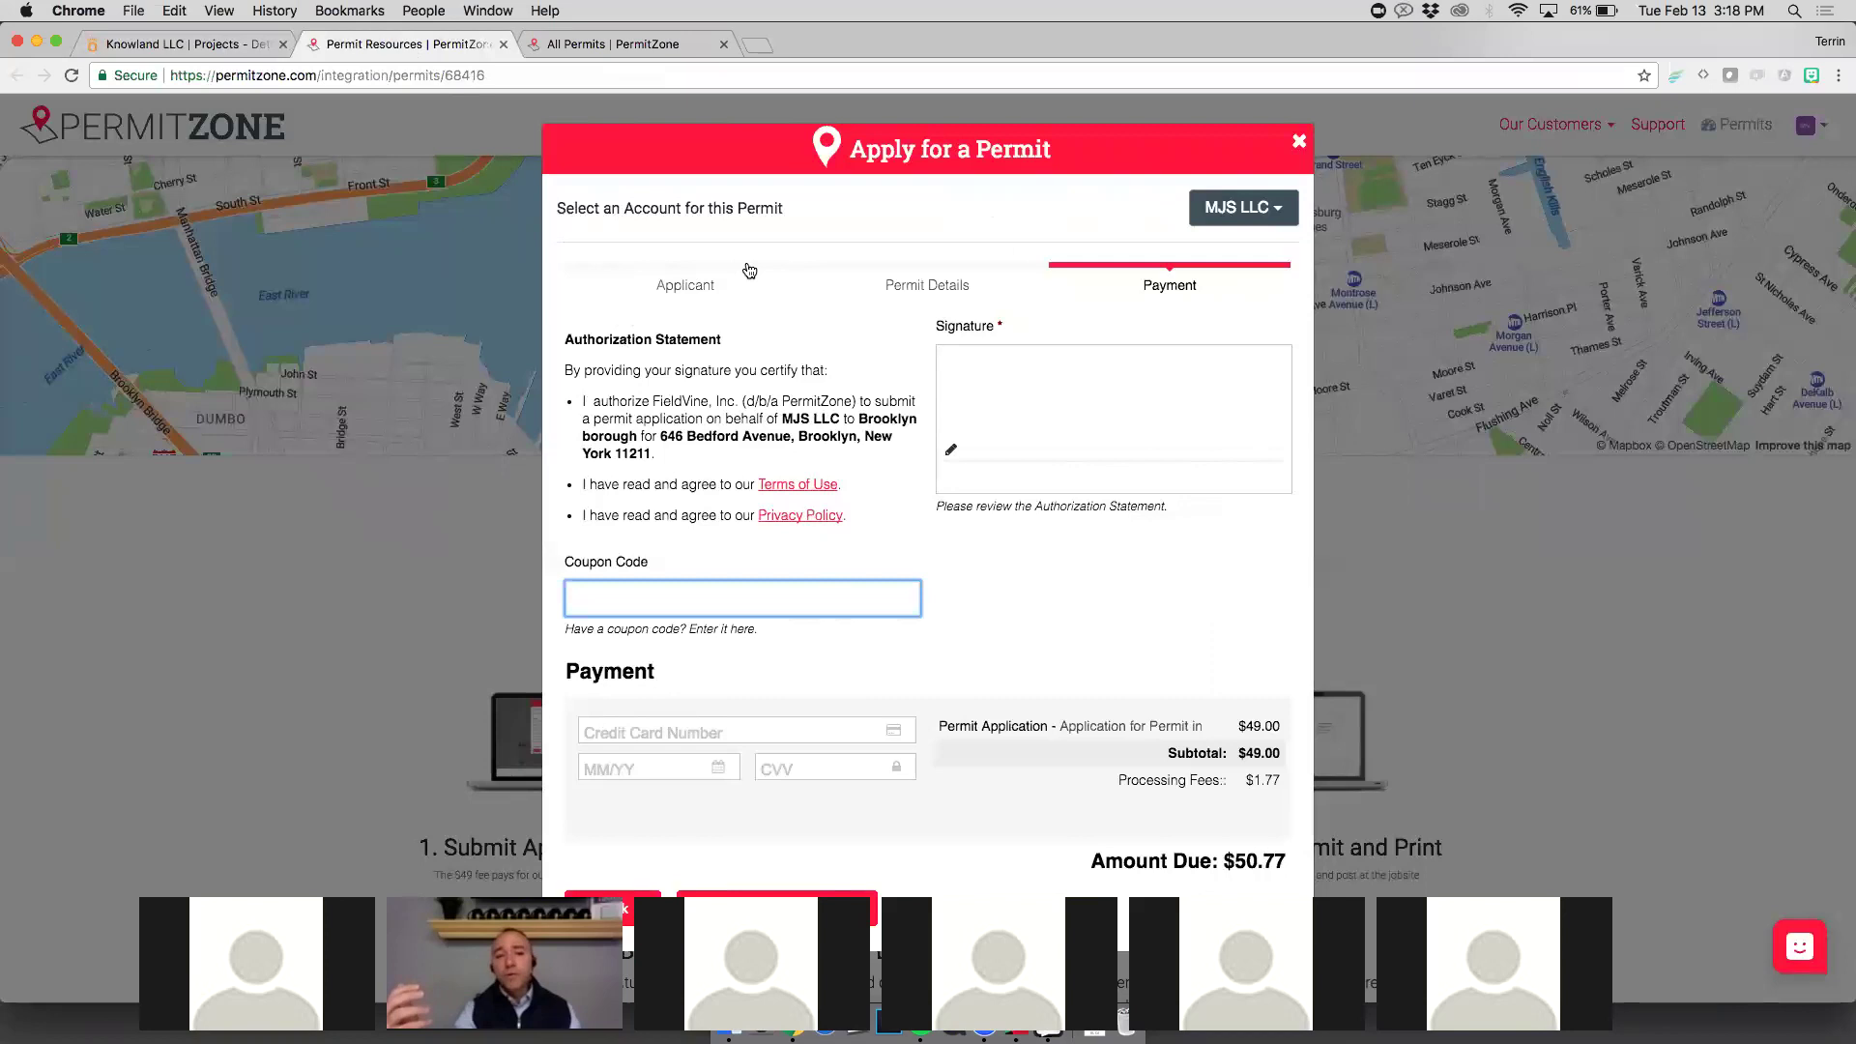
left_click(918, 284)
left_click(922, 338)
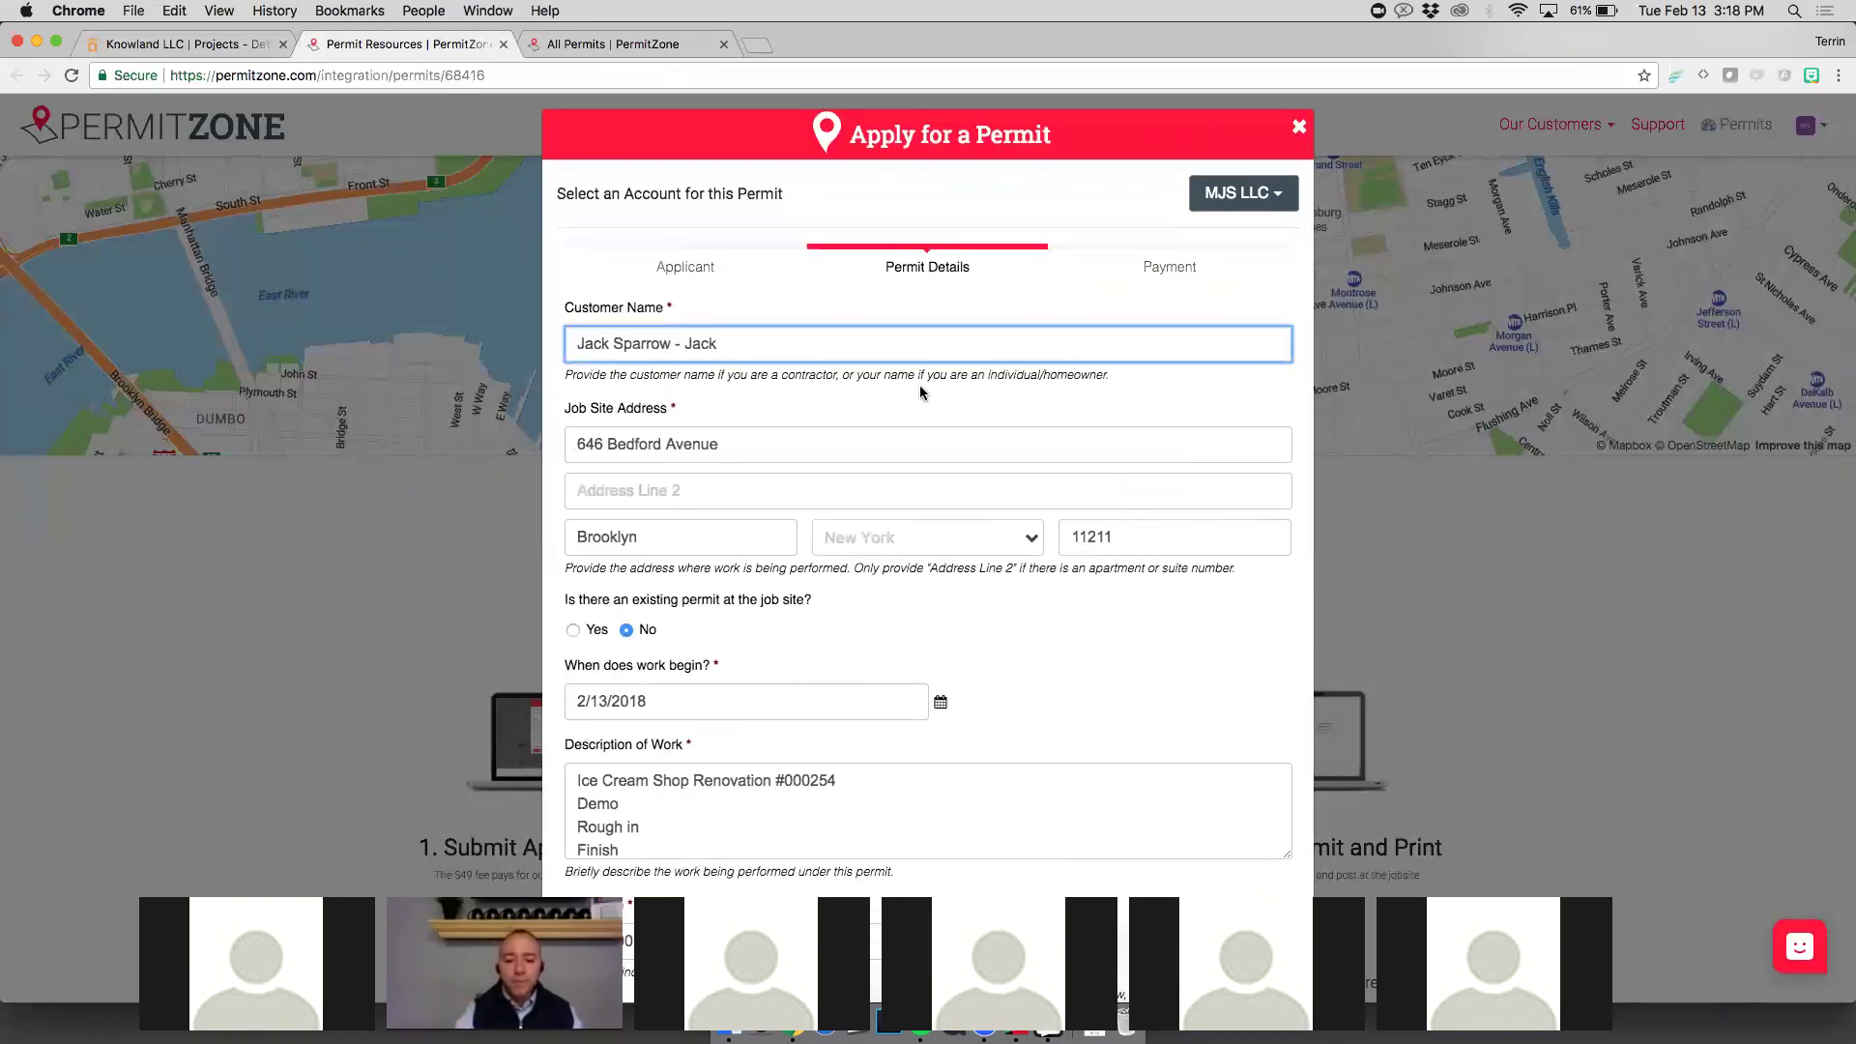
scroll(919, 387, "down", 3)
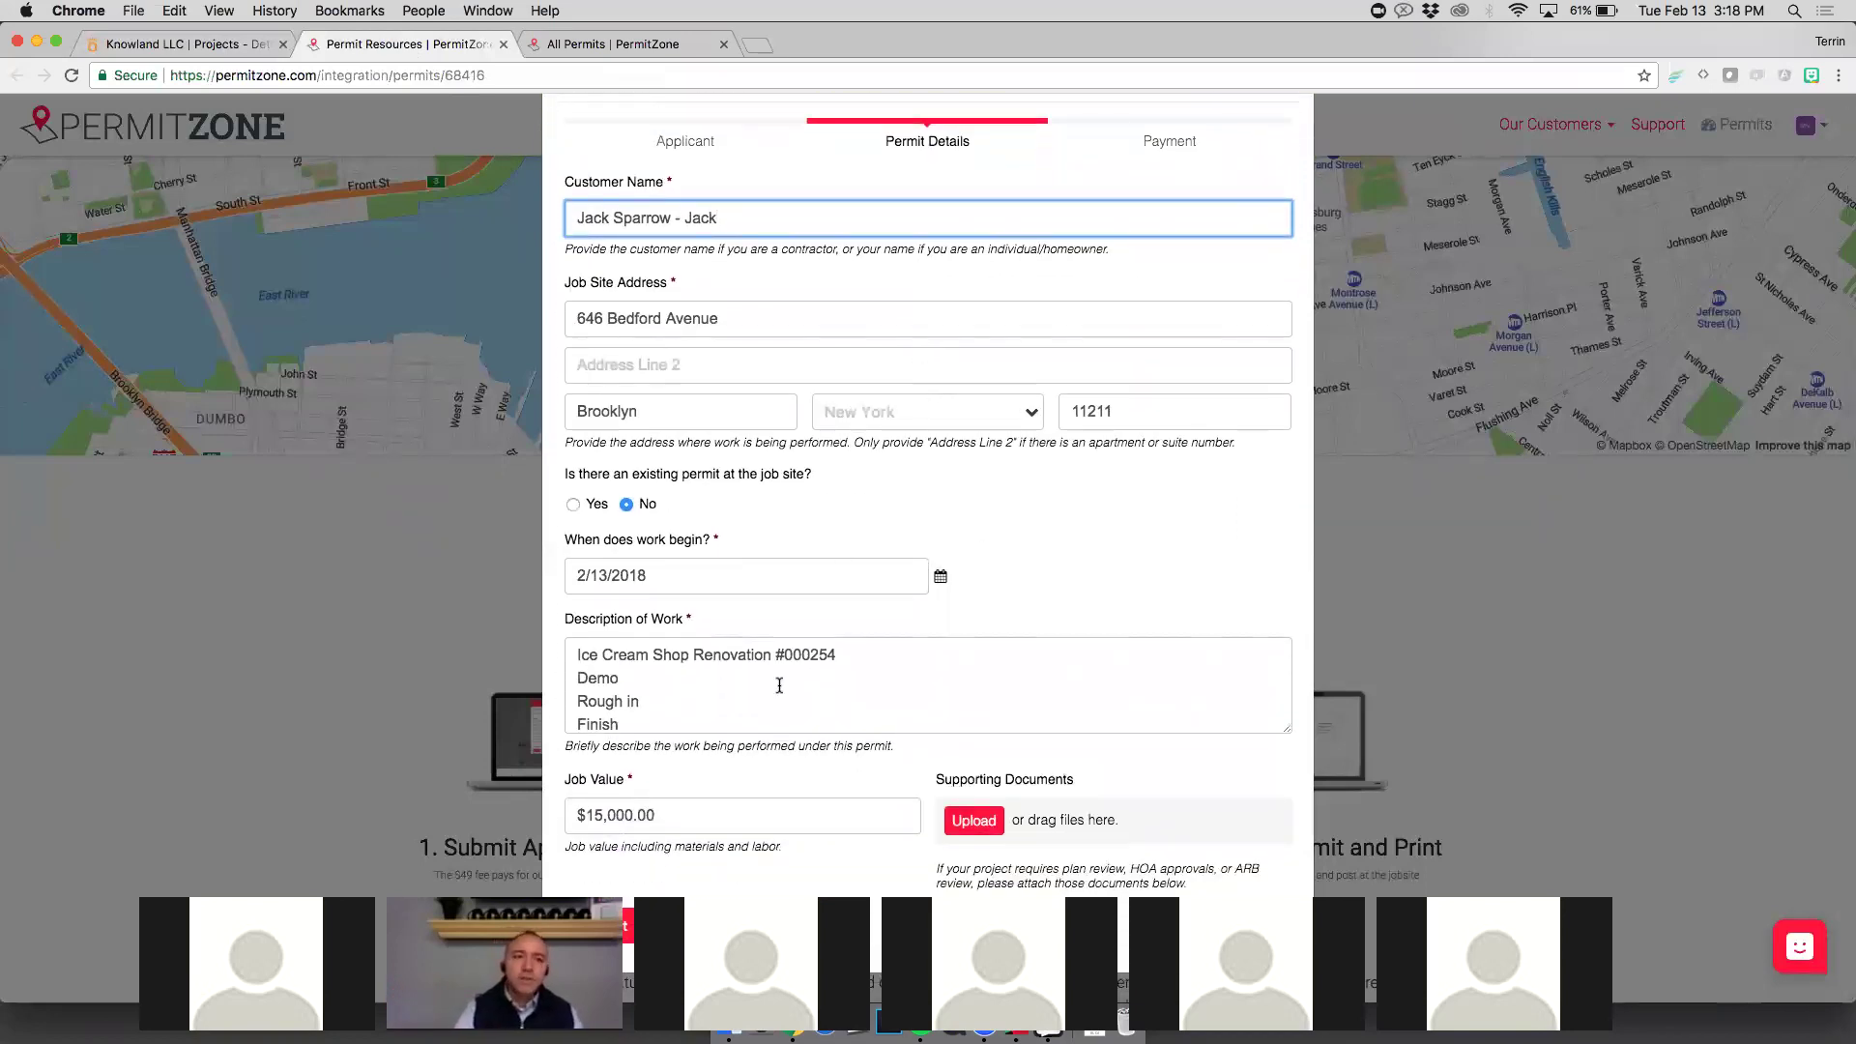
scroll(779, 707, "down", 2)
scroll(779, 707, "up", 1)
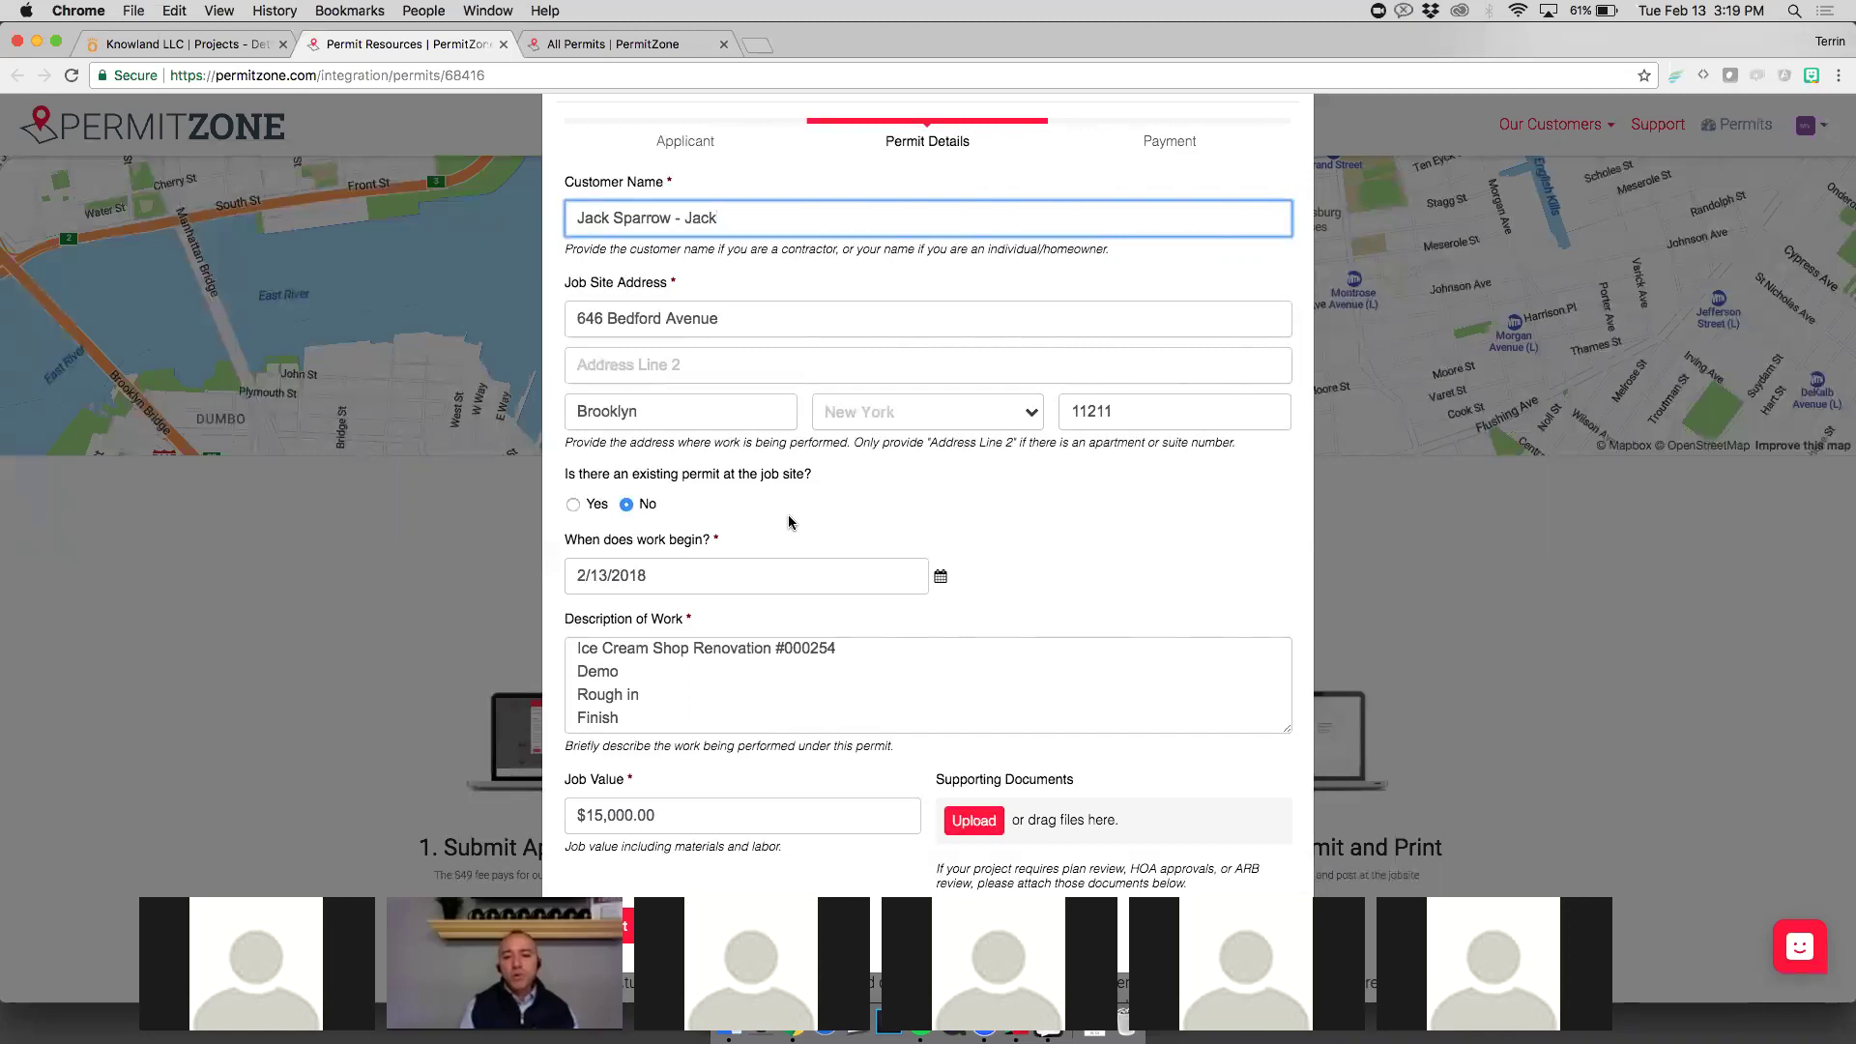
Step: Append "#demolition of existing framing and drywall" to the Demo line in the description of work
left_click(752, 667)
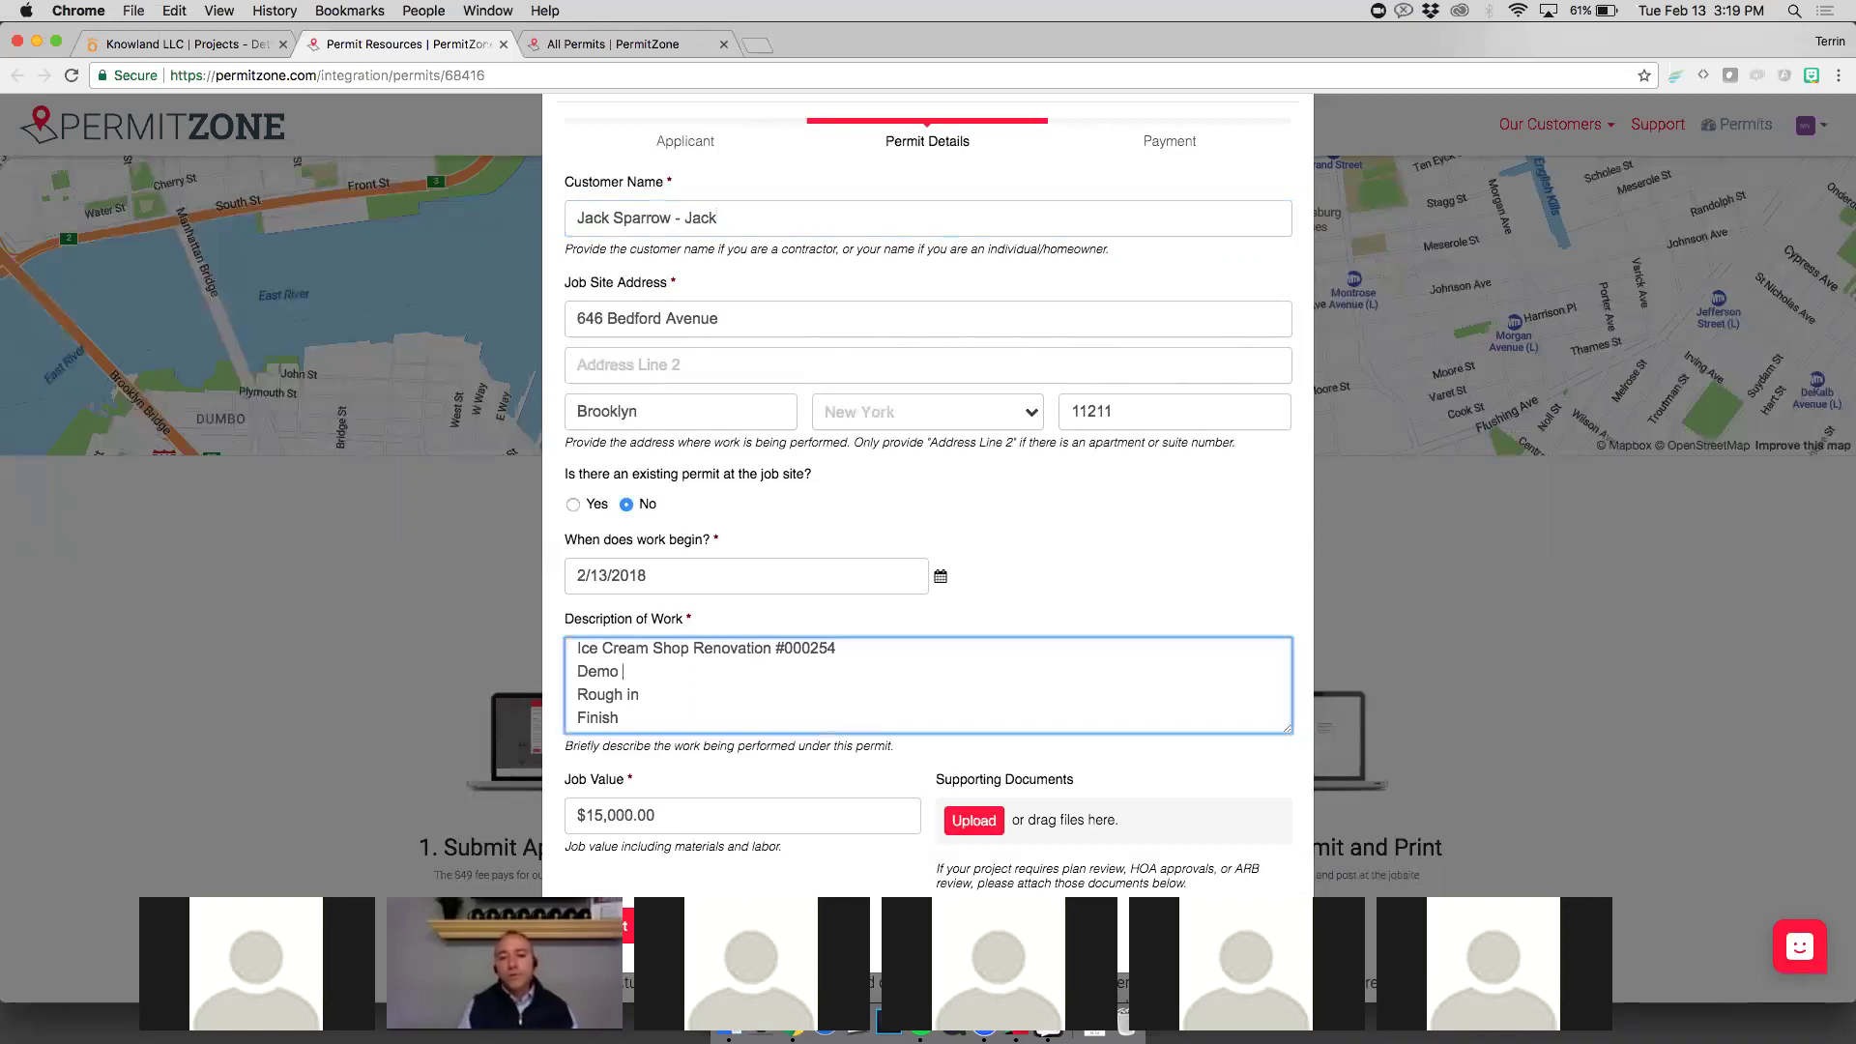
type("#de")
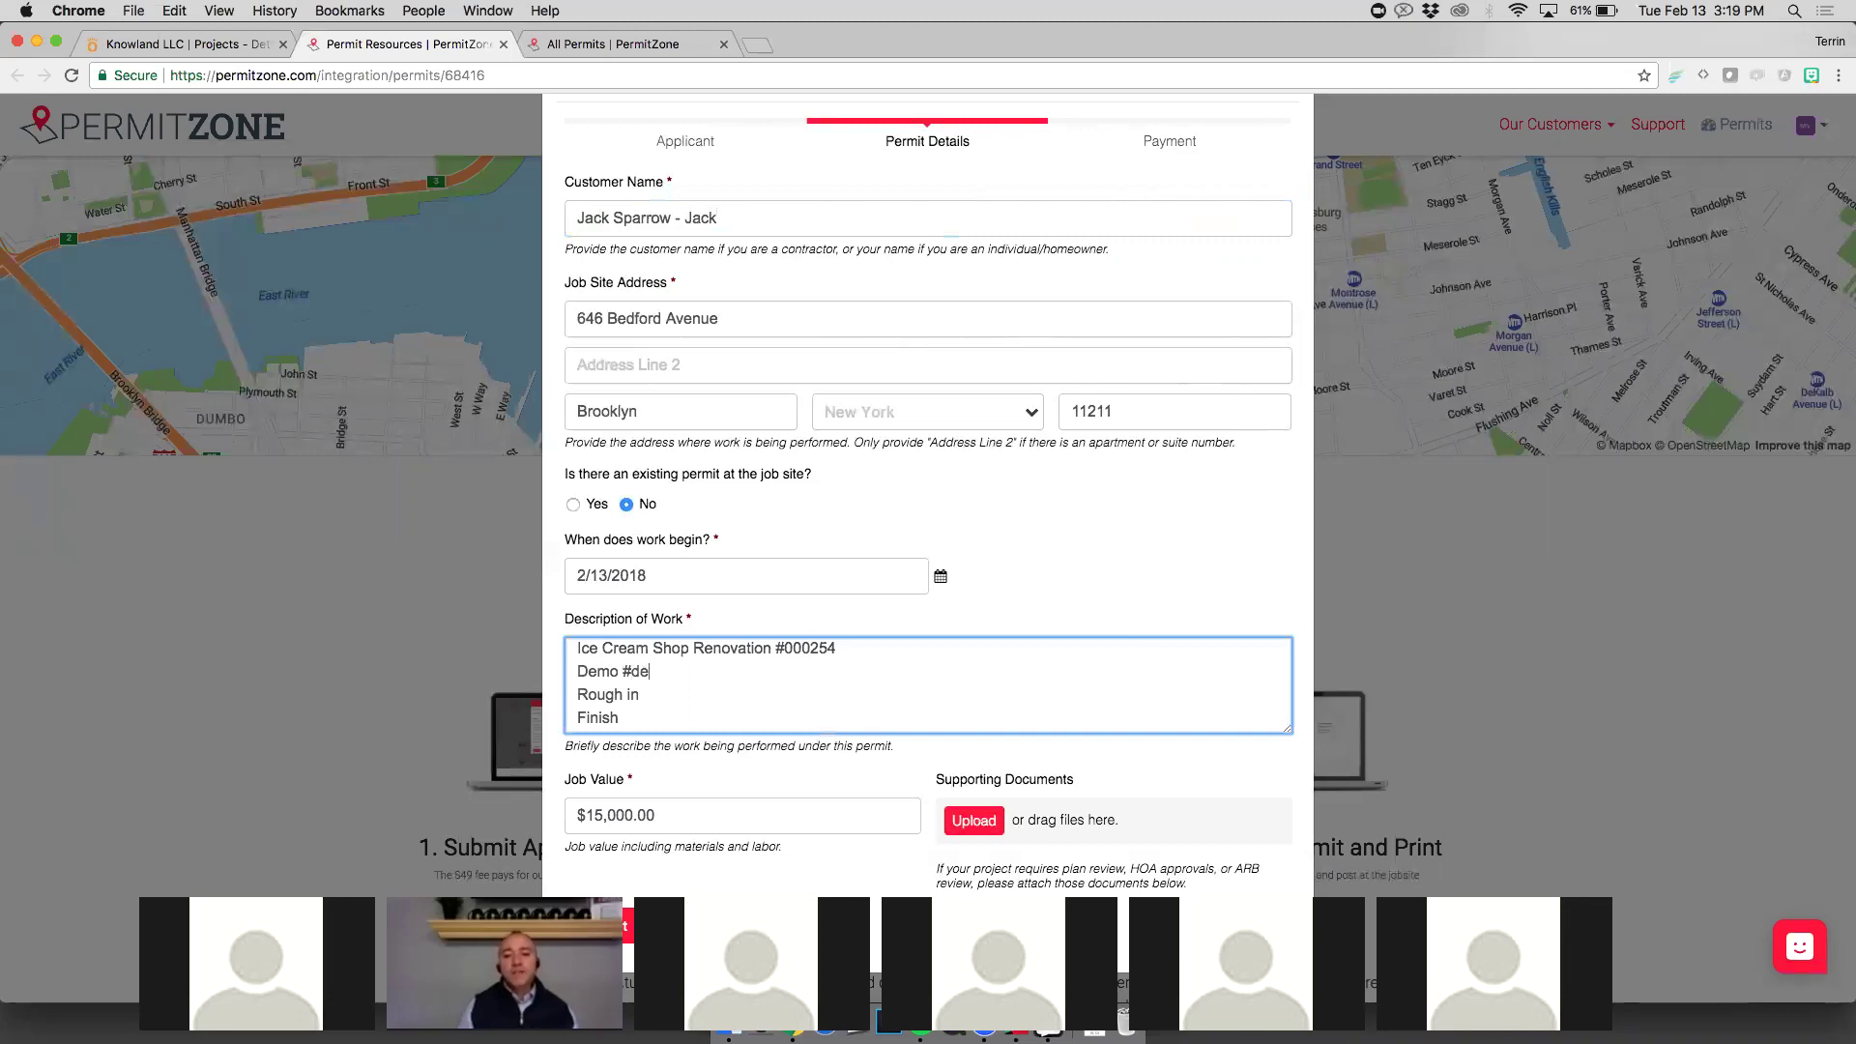
type("molition of exist")
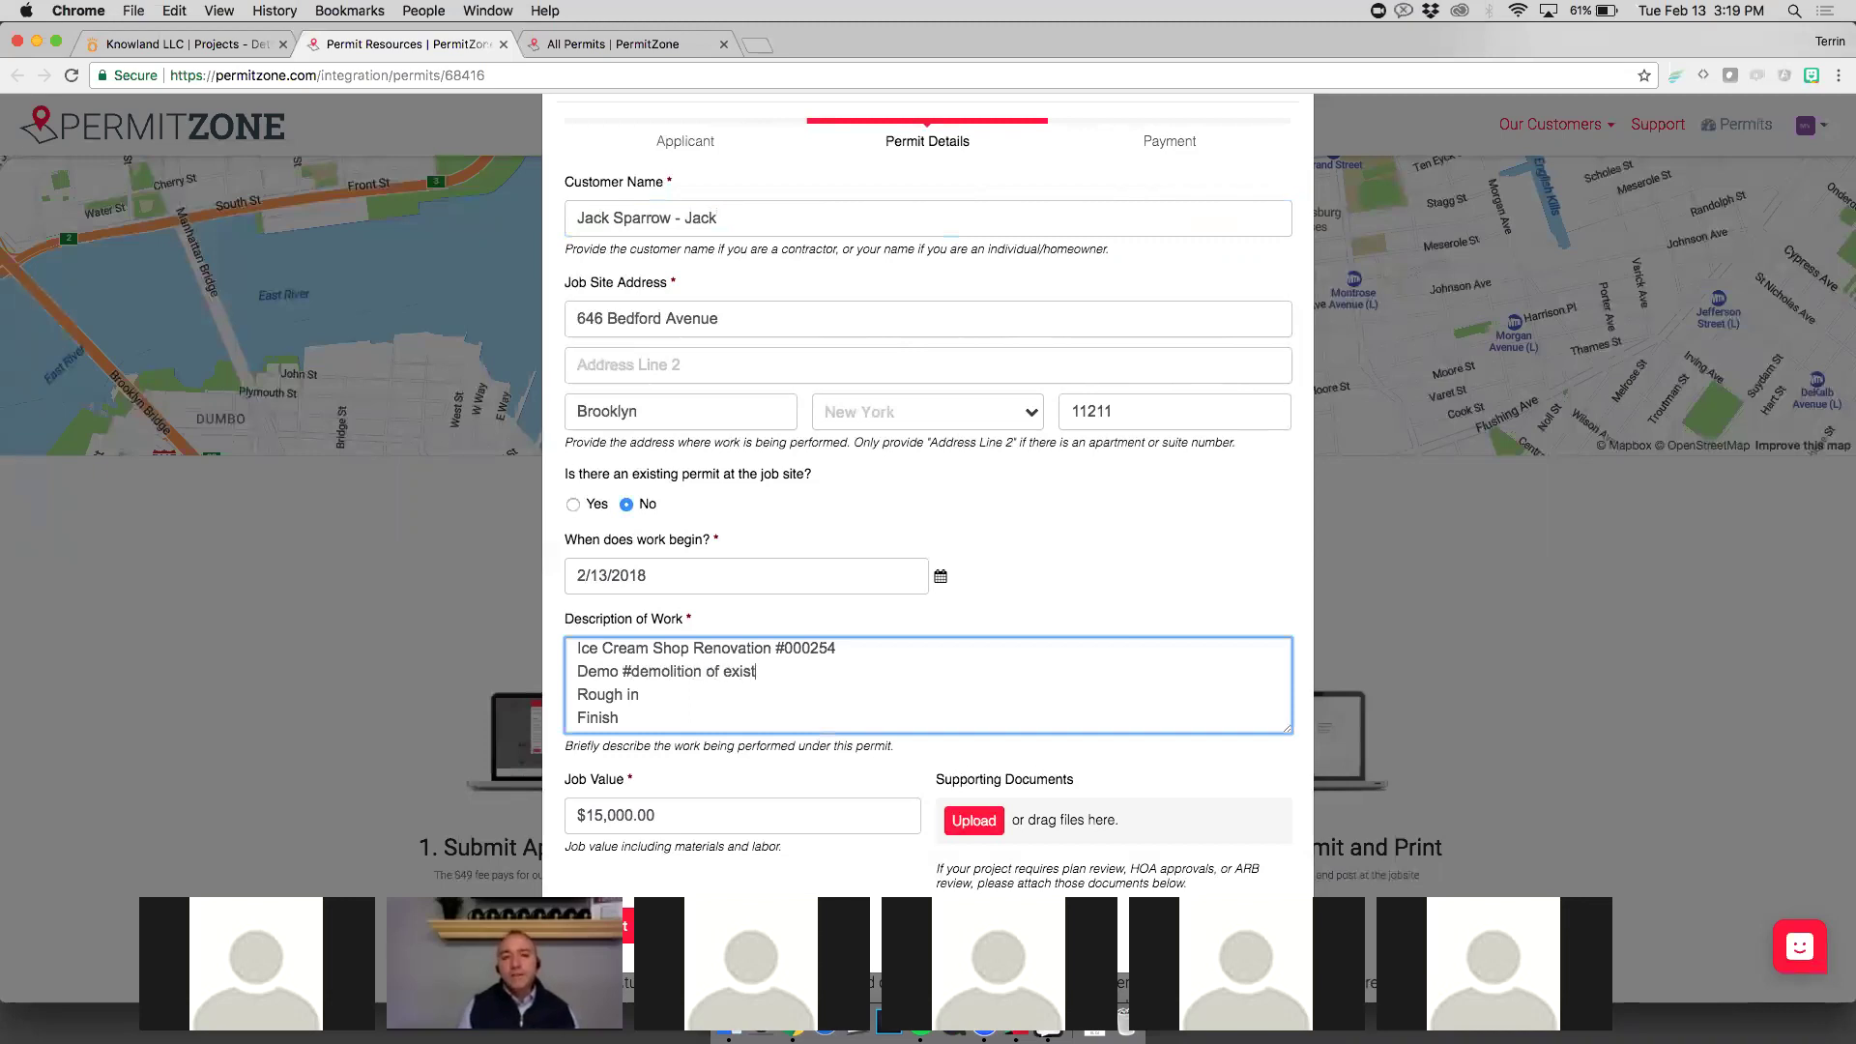
type("ing framing and drywall")
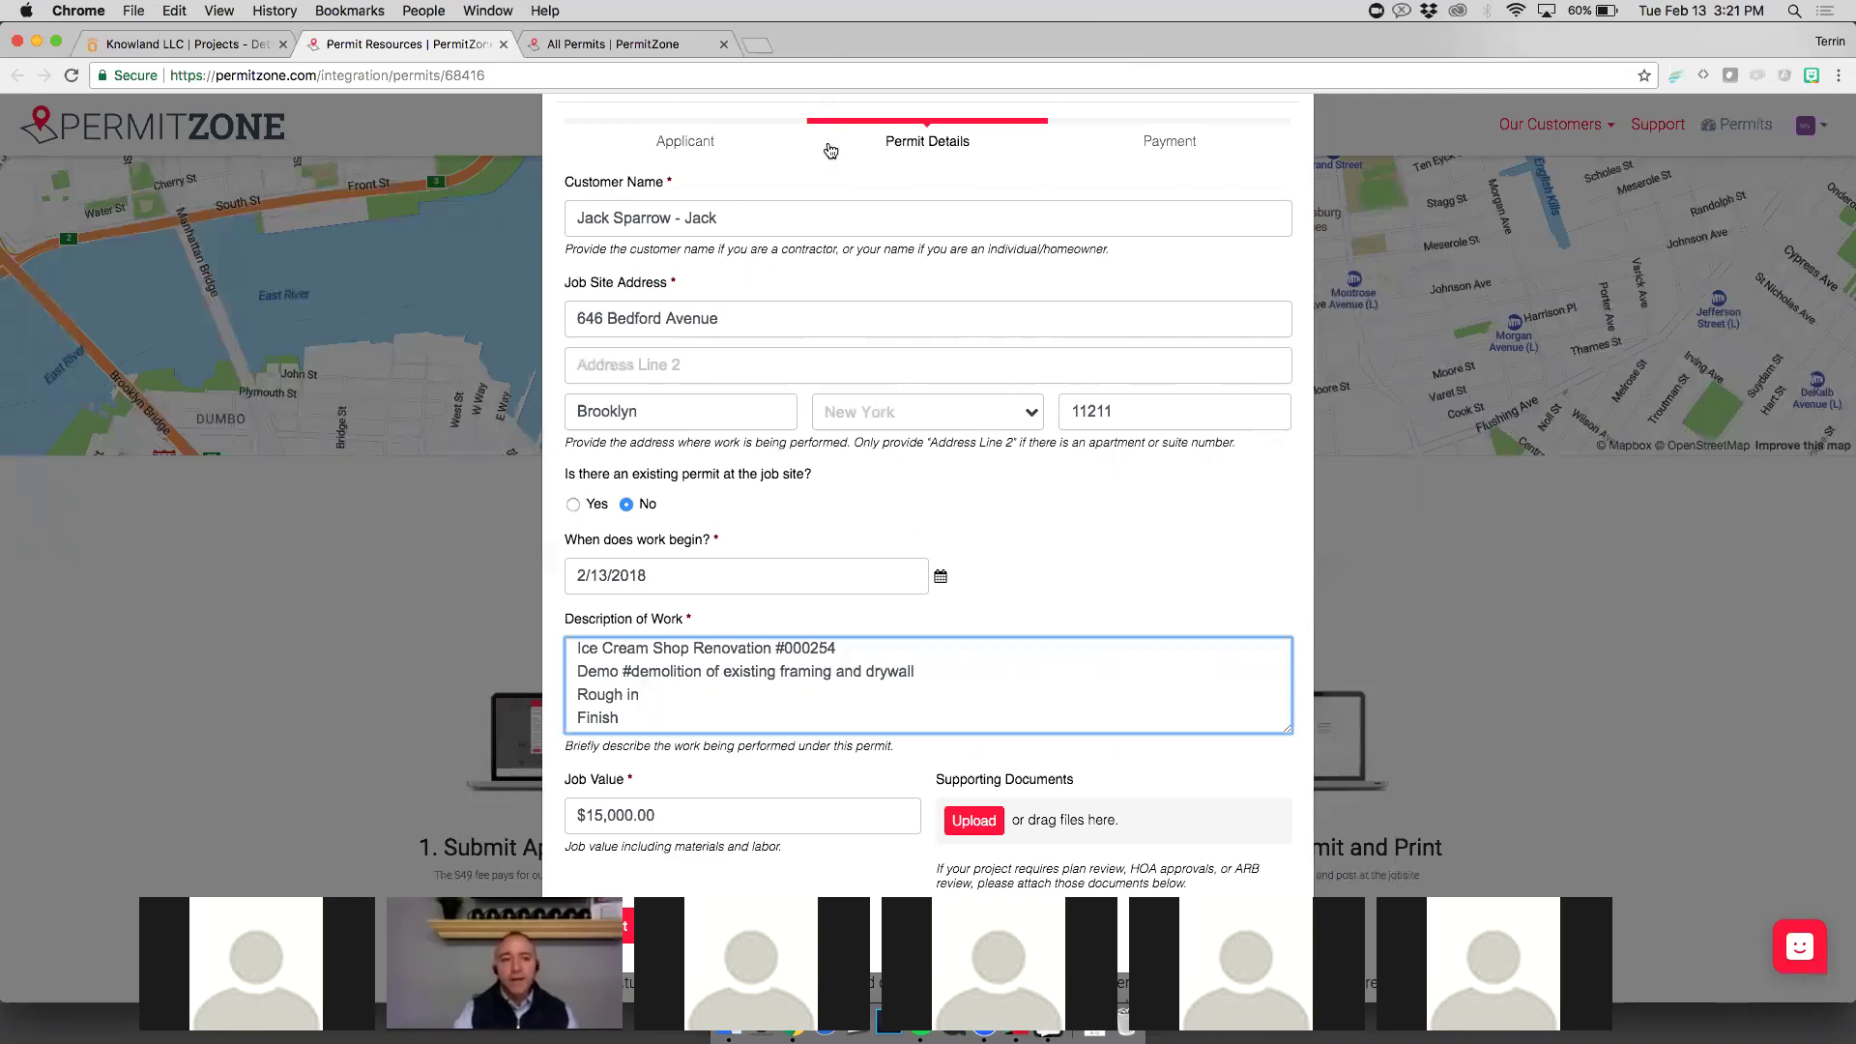
Step: Leave the description of work, switch to the All Permits list in PermitZone and review the permit cards and their statuses
left_click(920, 264)
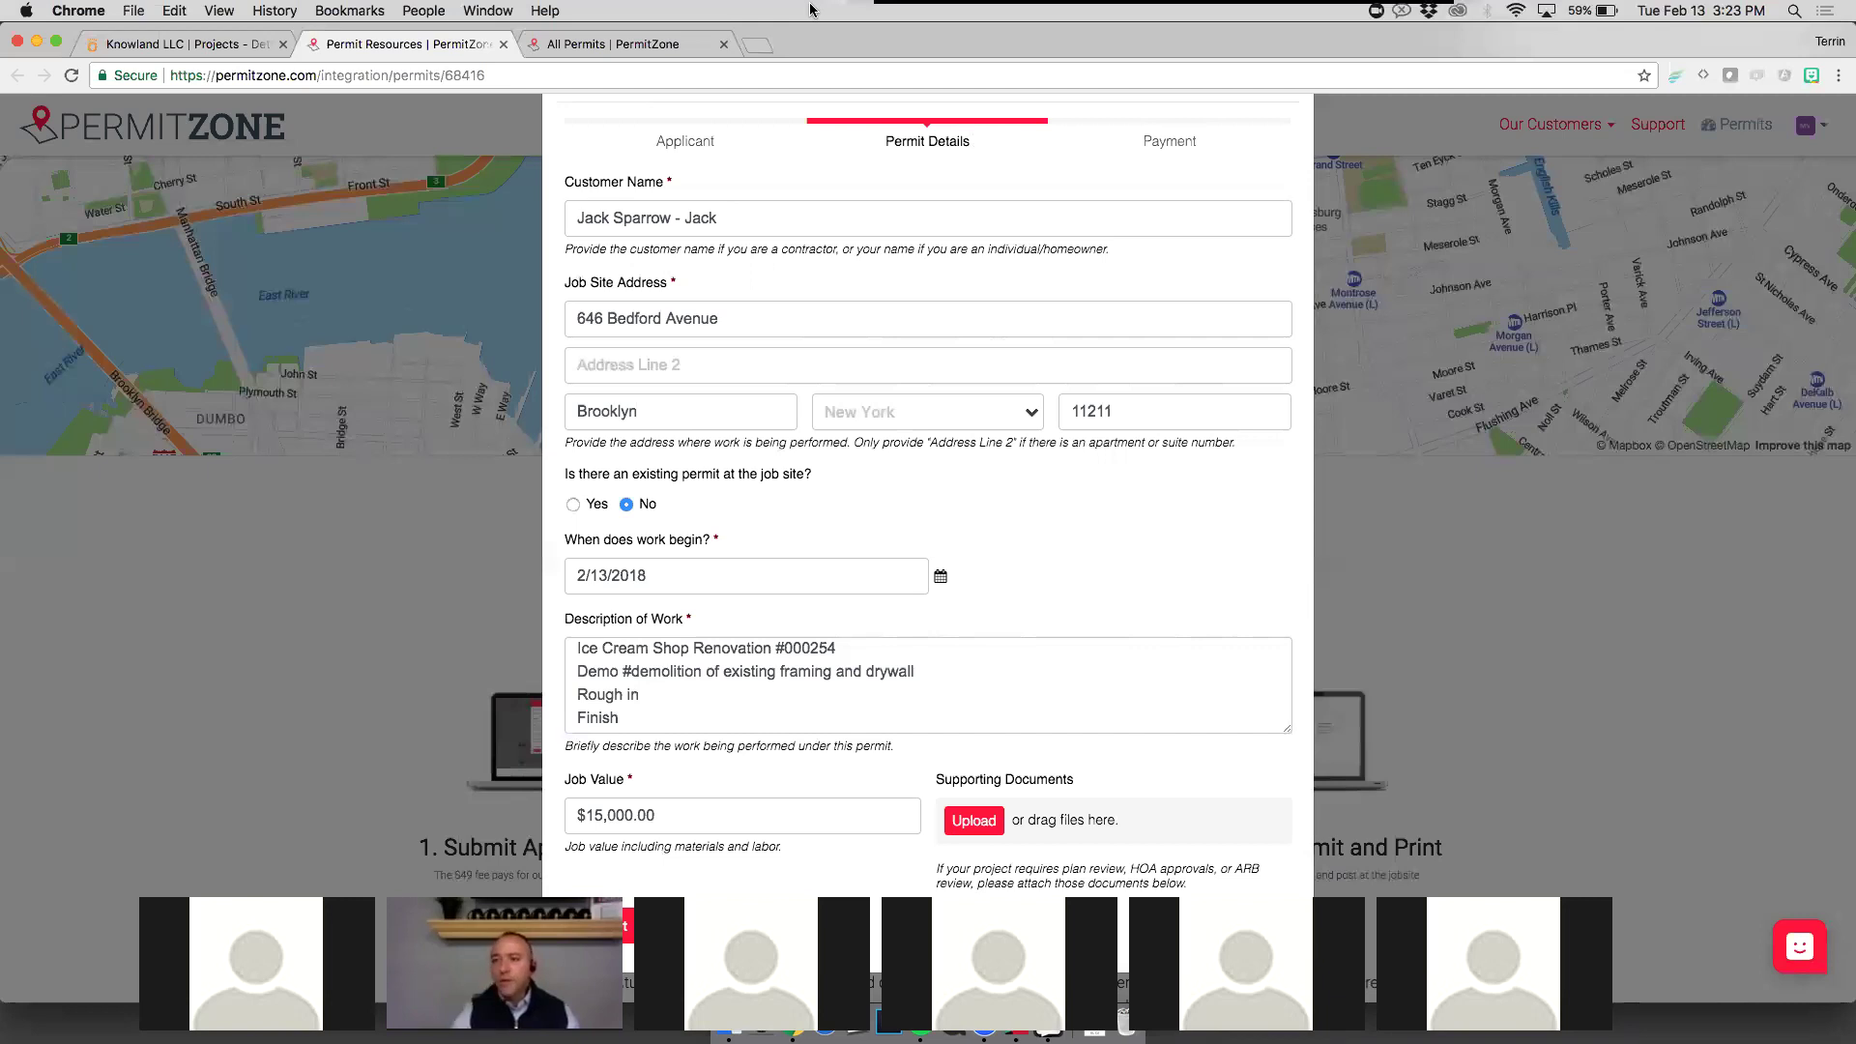
left_click(628, 44)
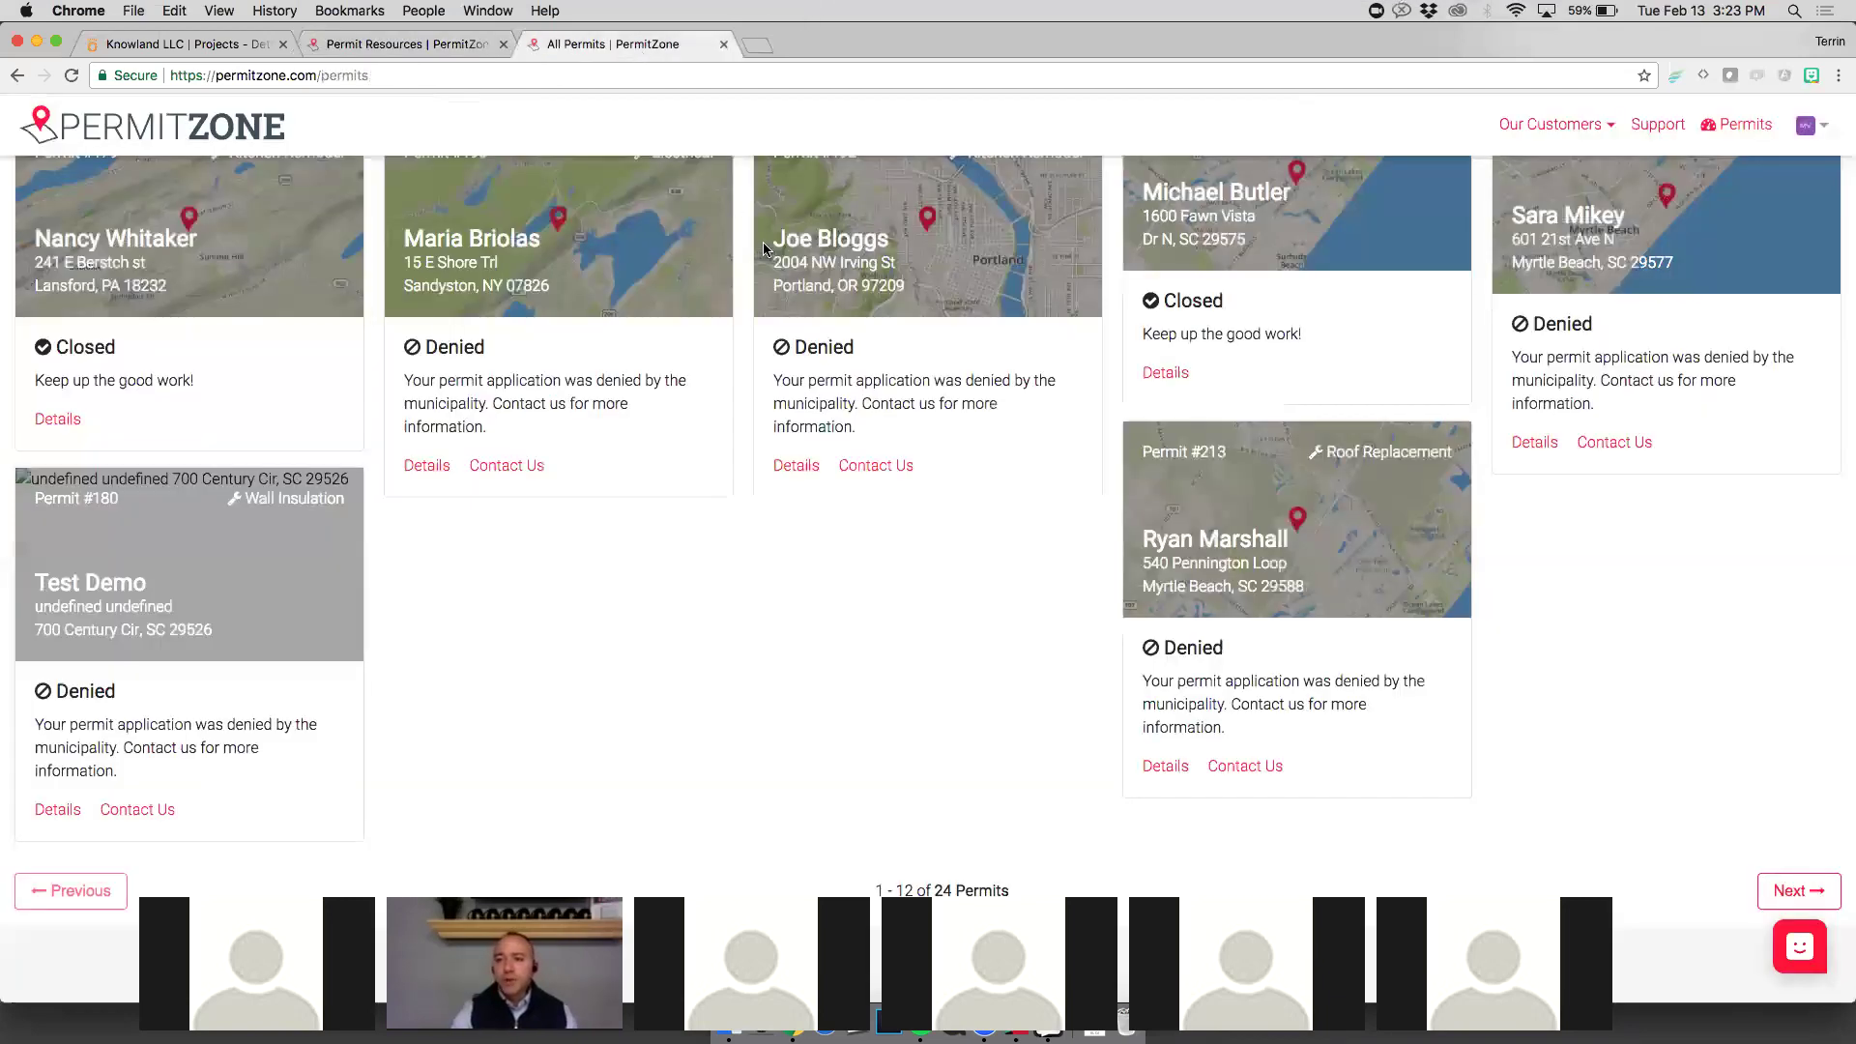
scroll(735, 420, "up", 3)
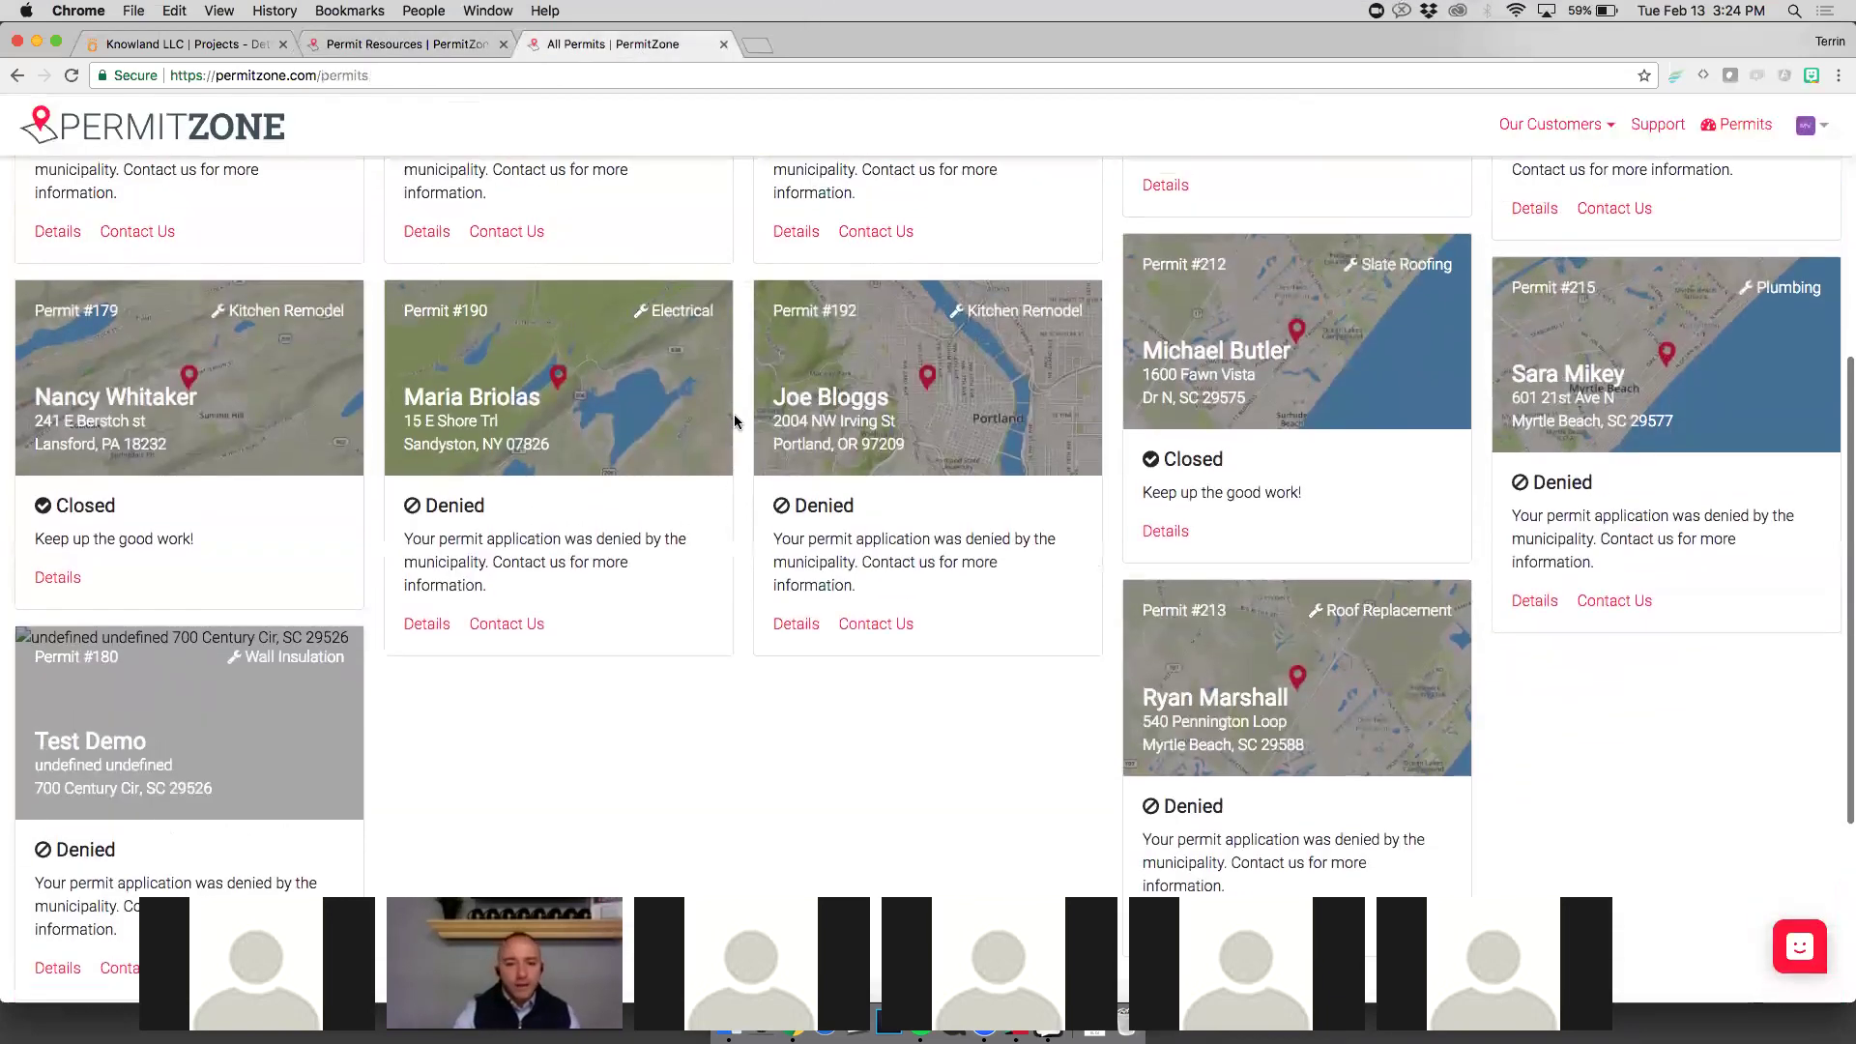
scroll(735, 420, "up", 2)
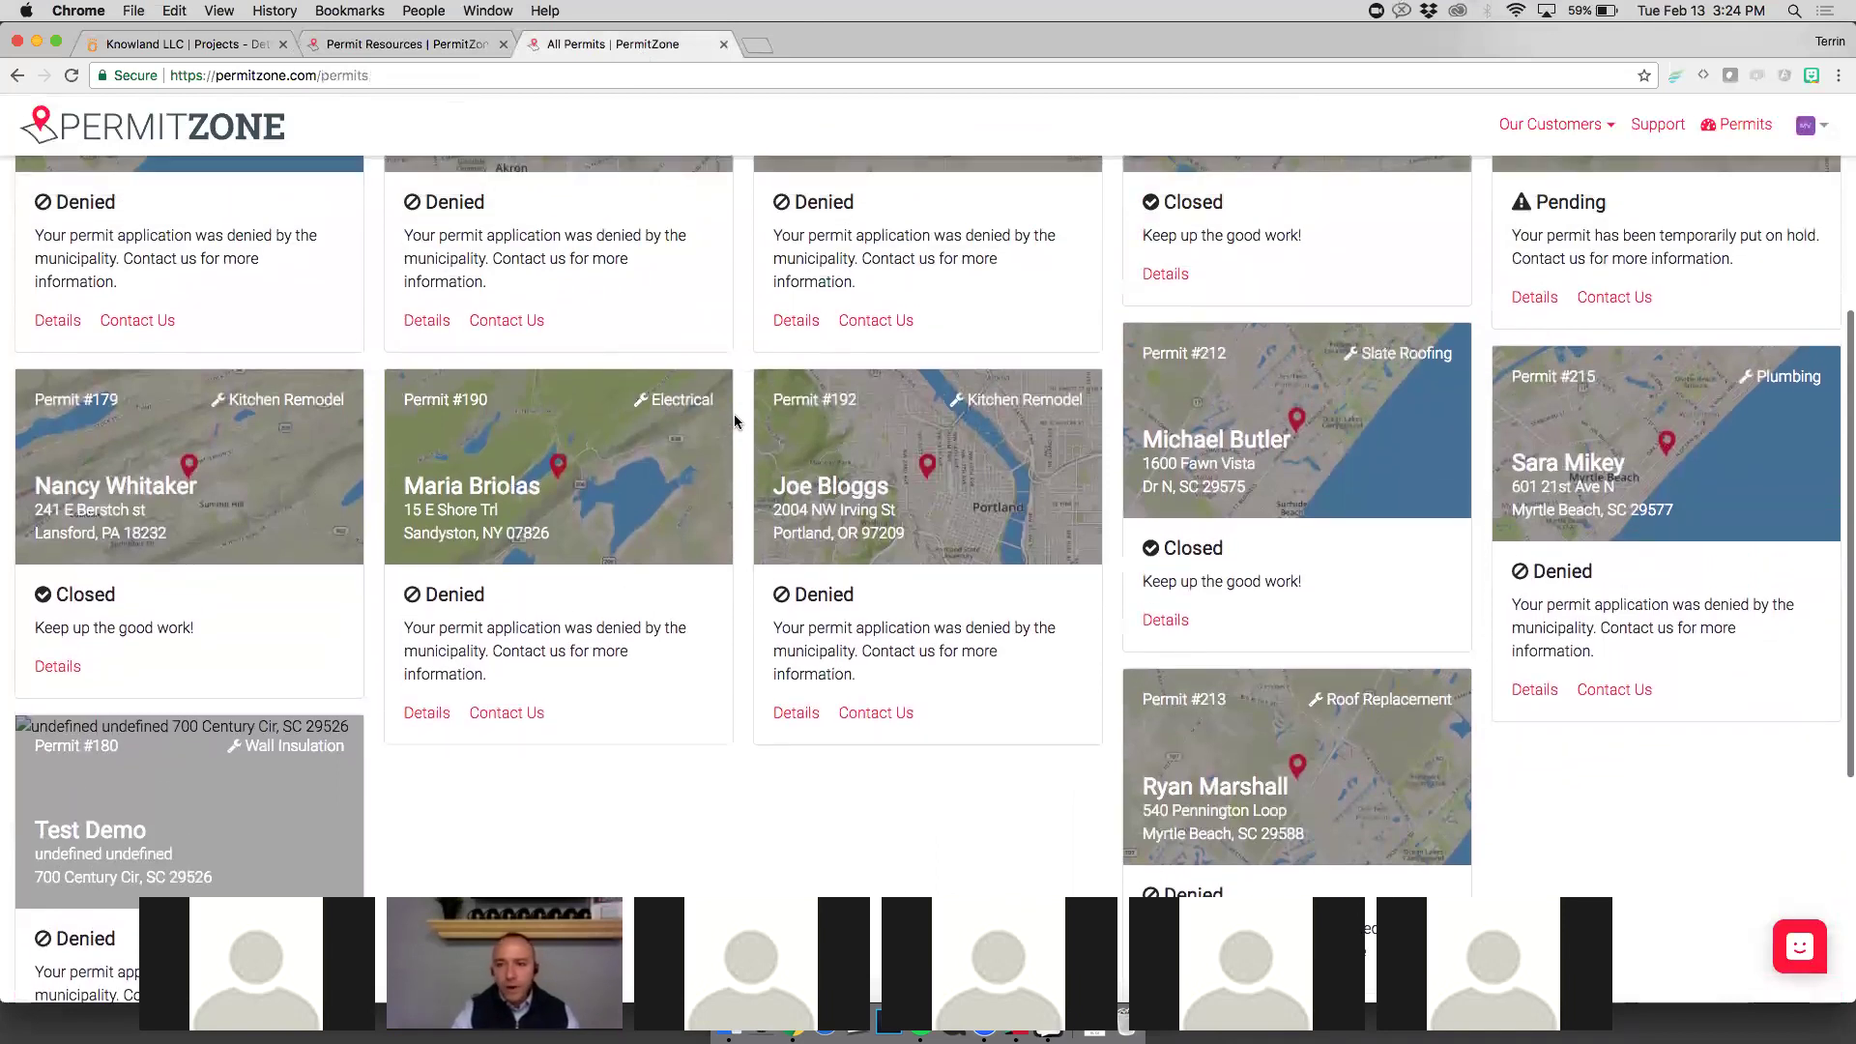
scroll(734, 420, "up", 7)
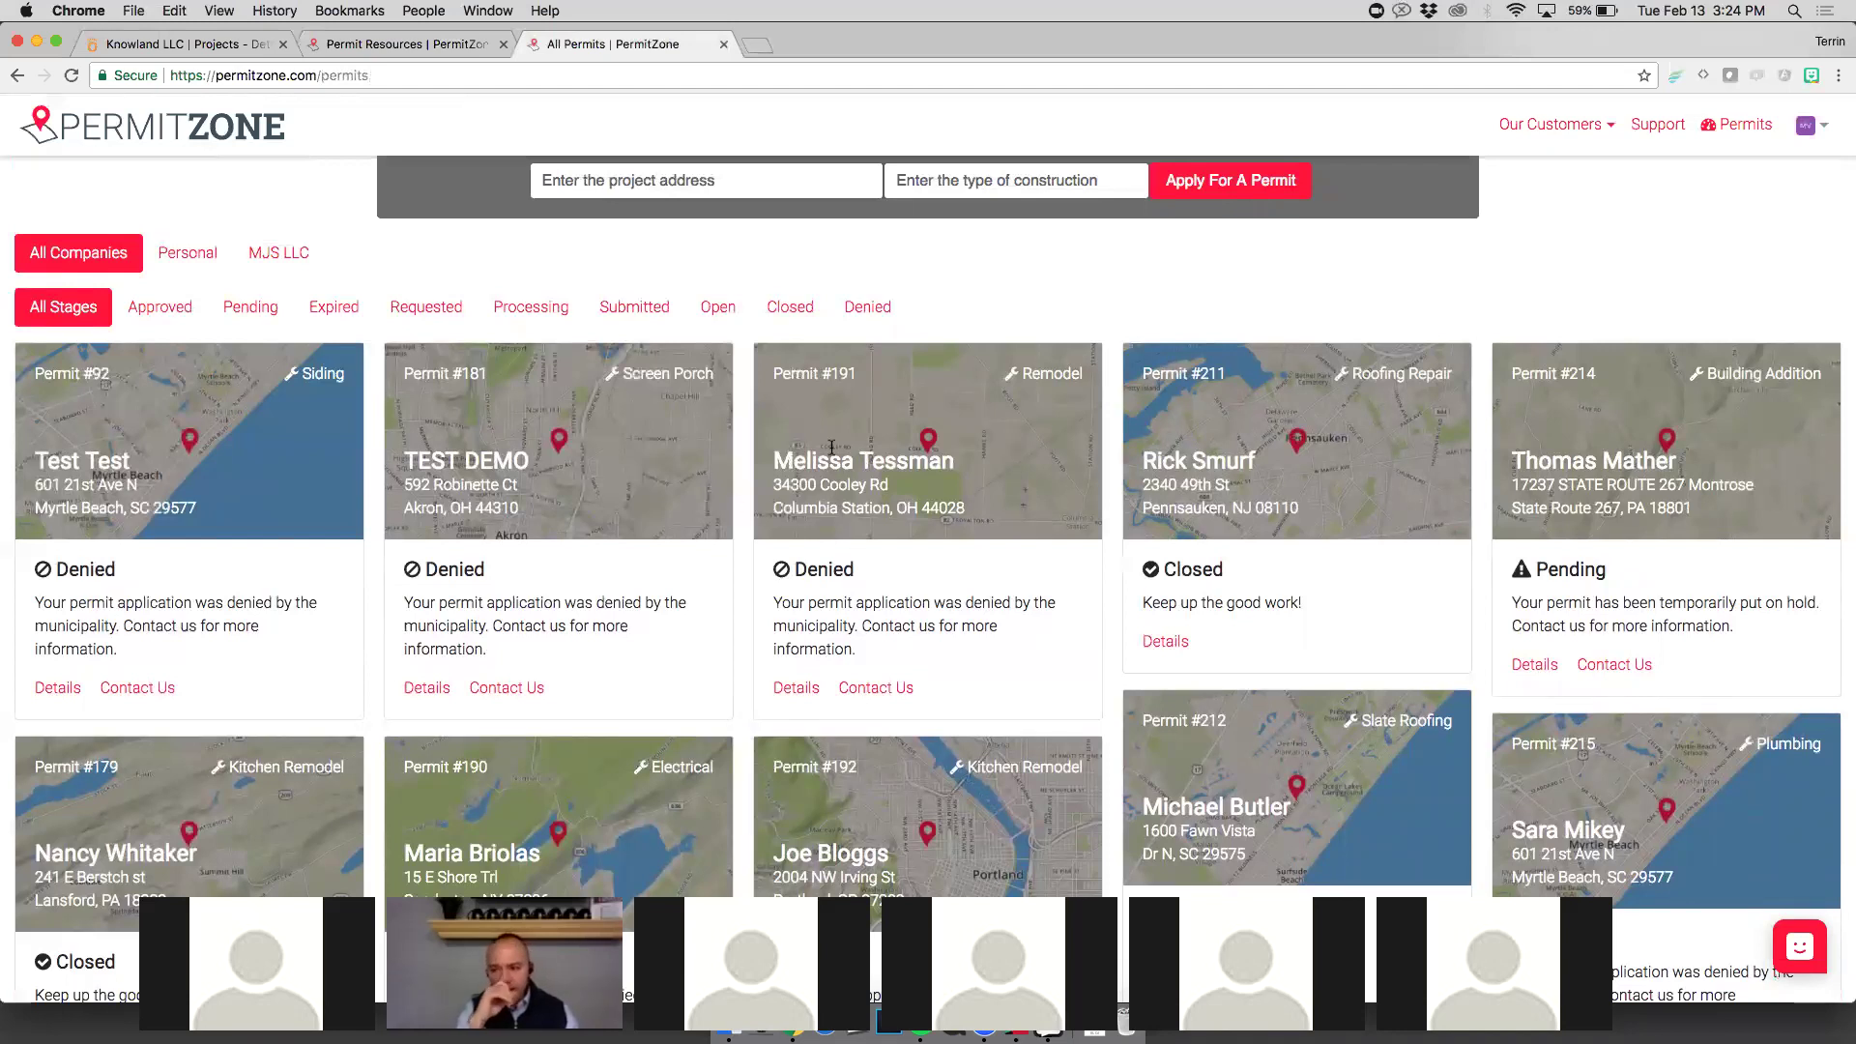
scroll(840, 501, "up", 1)
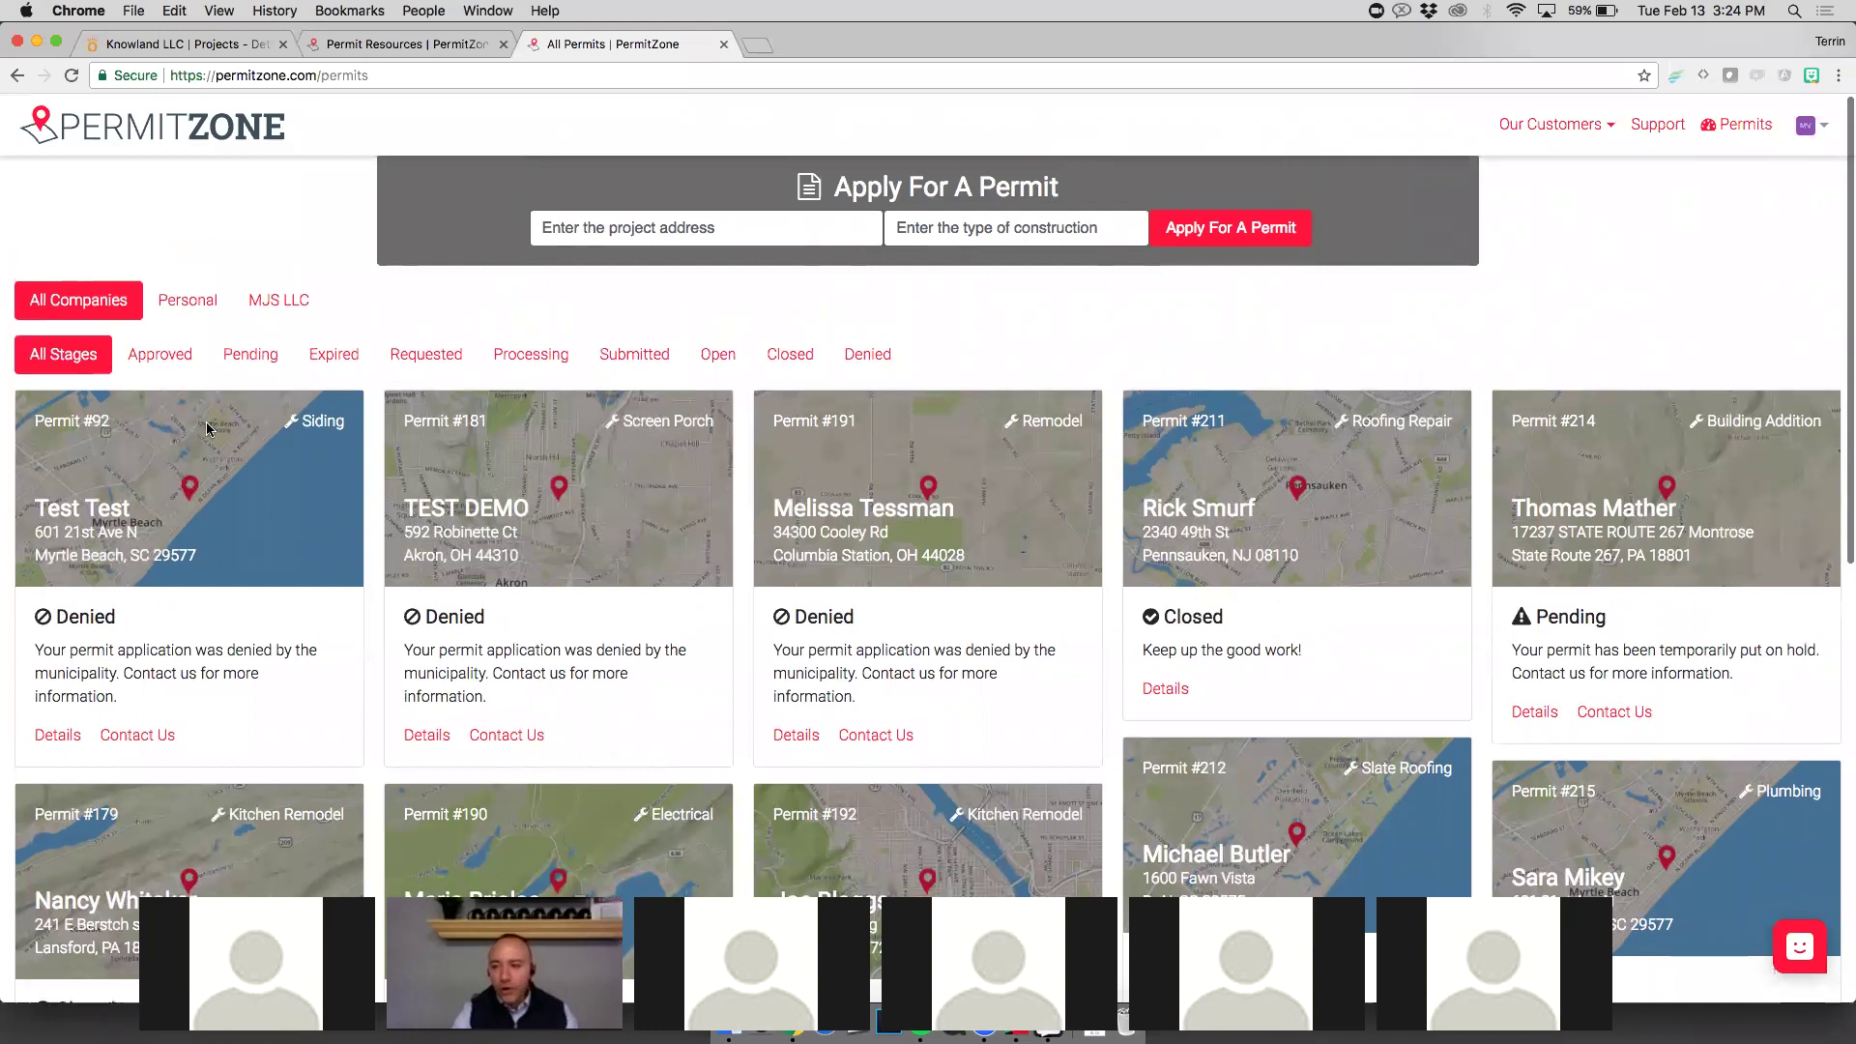
Step: Show the permits of all stages and browse the list down to its end
left_click(168, 372)
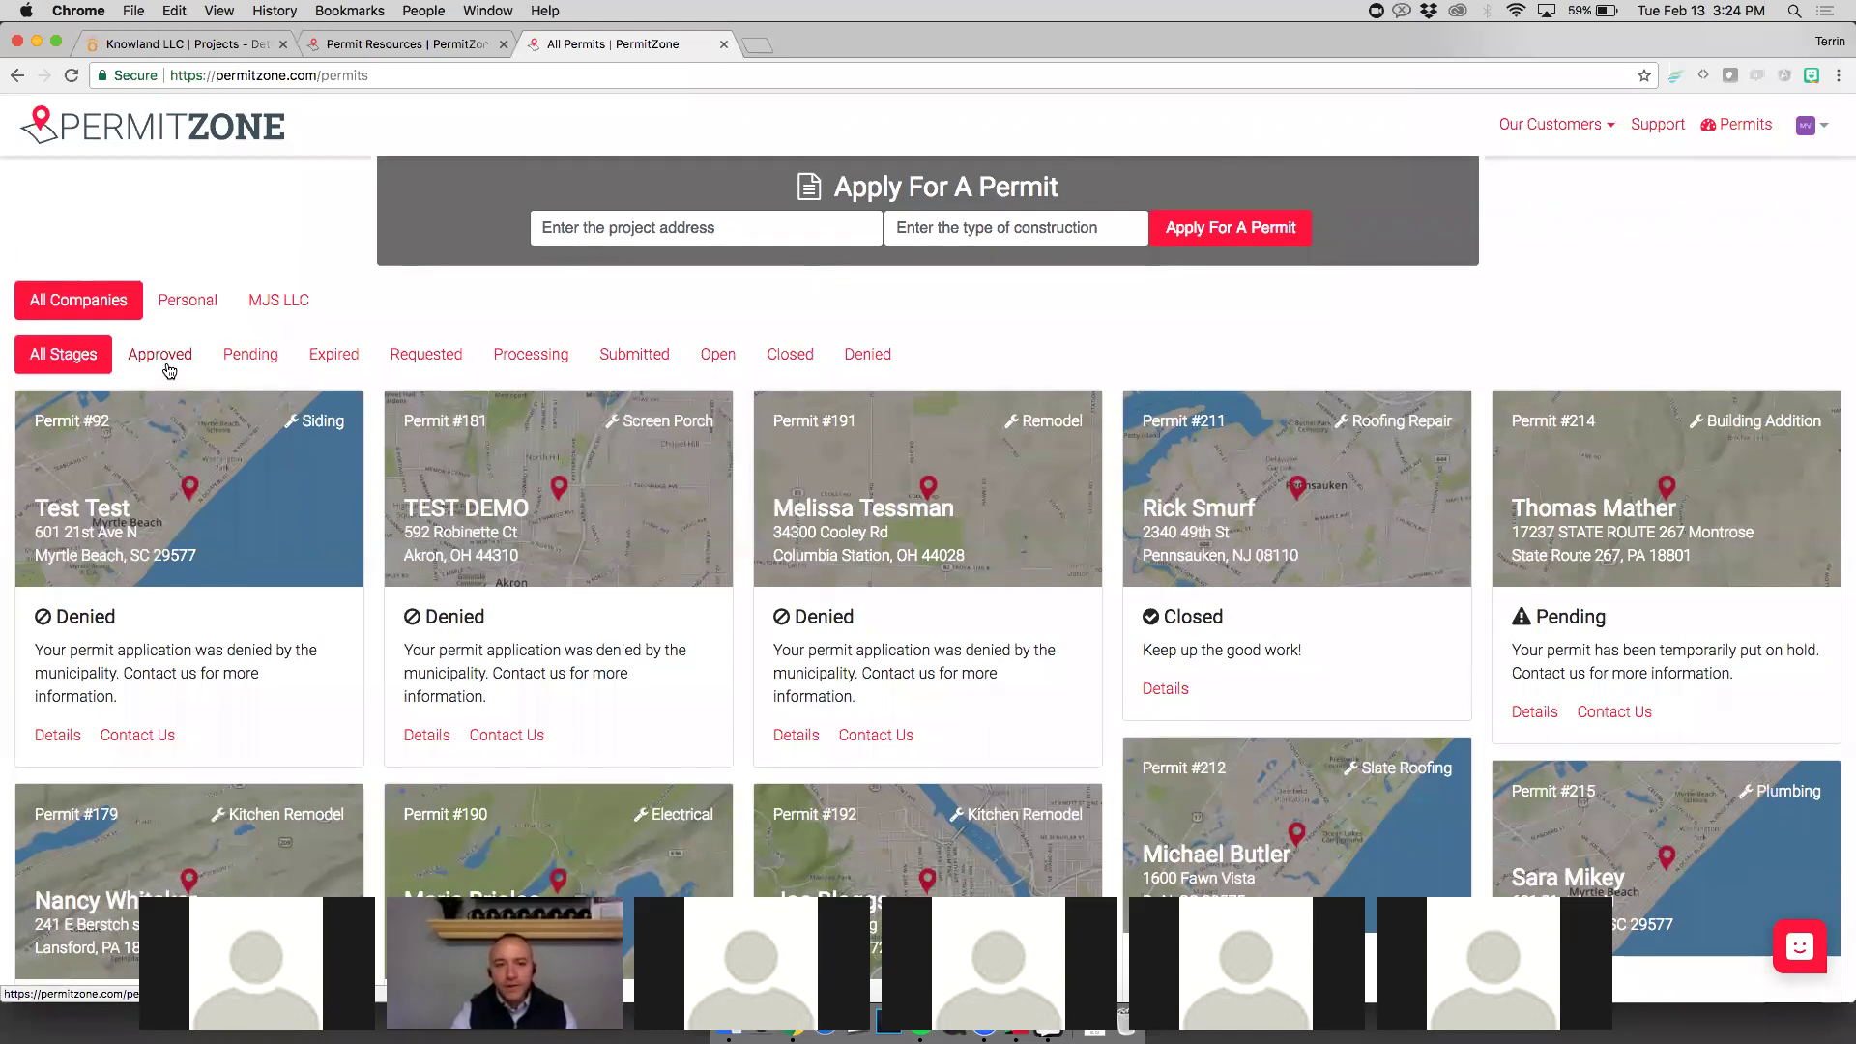
left_click(72, 359)
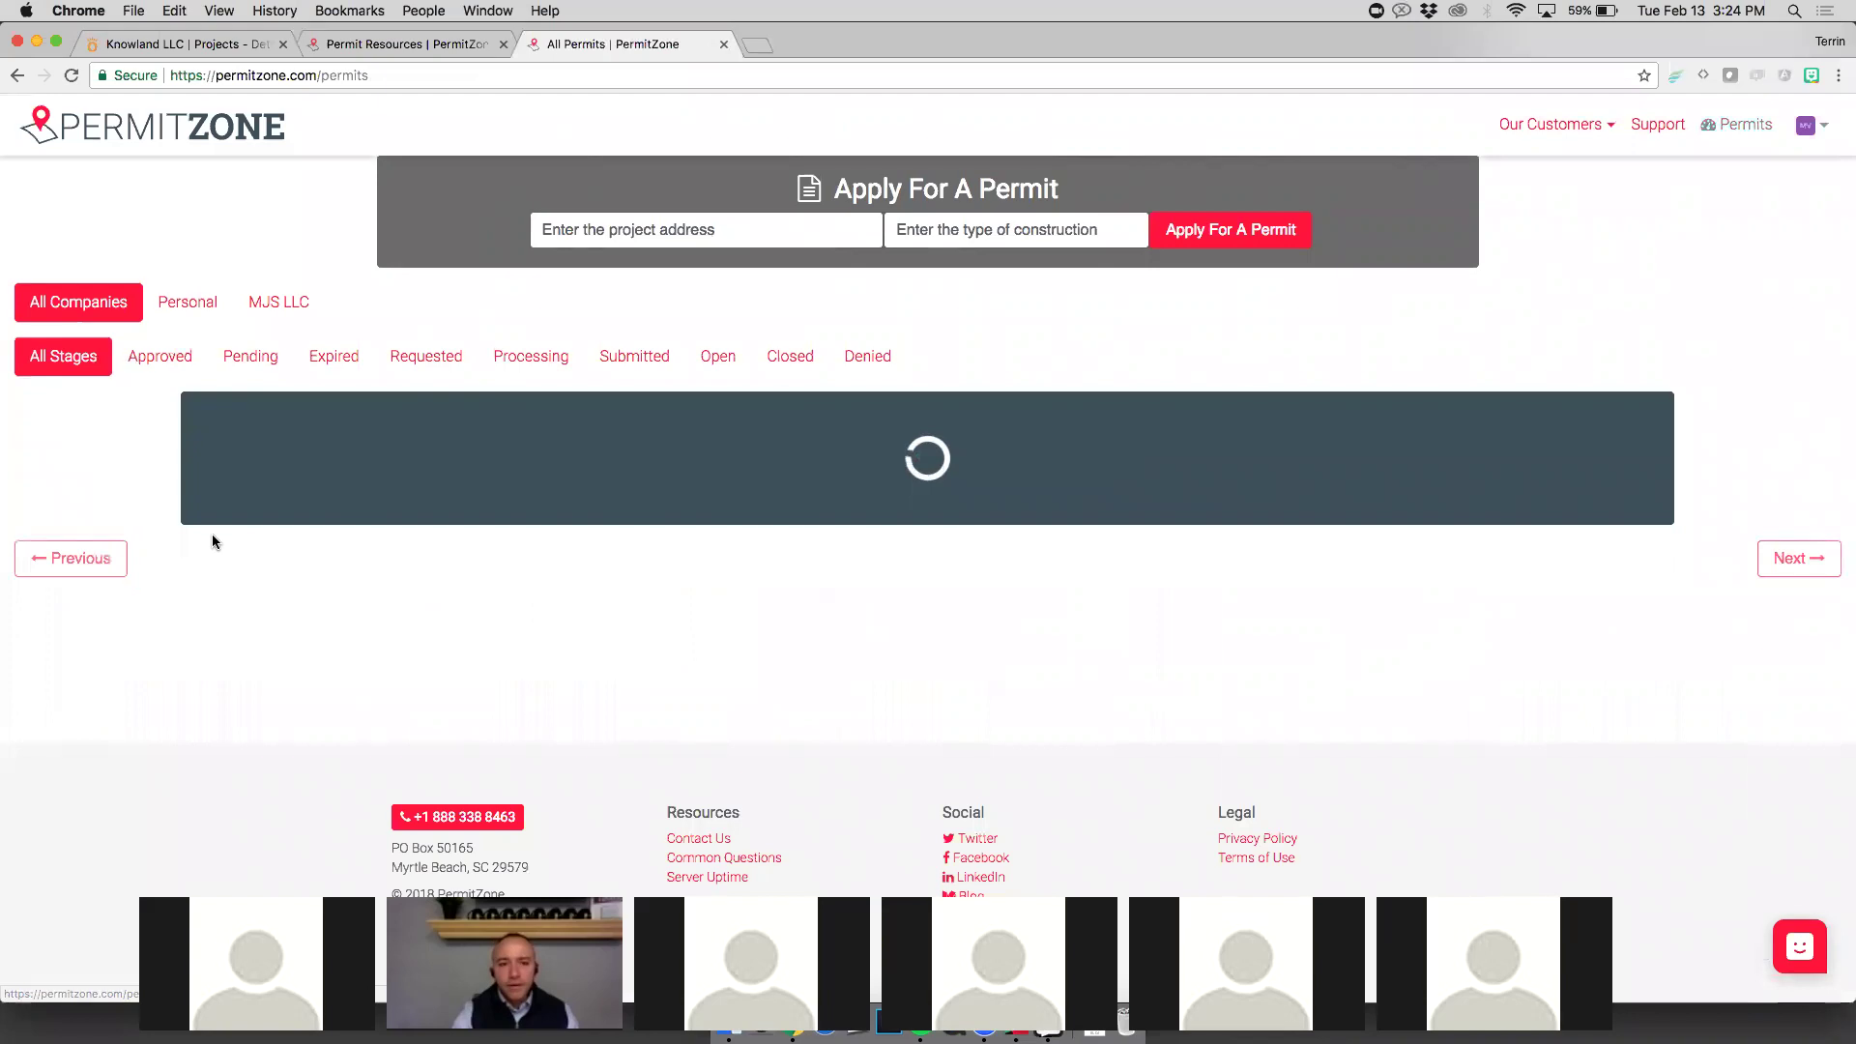
scroll(211, 535, "down", 6)
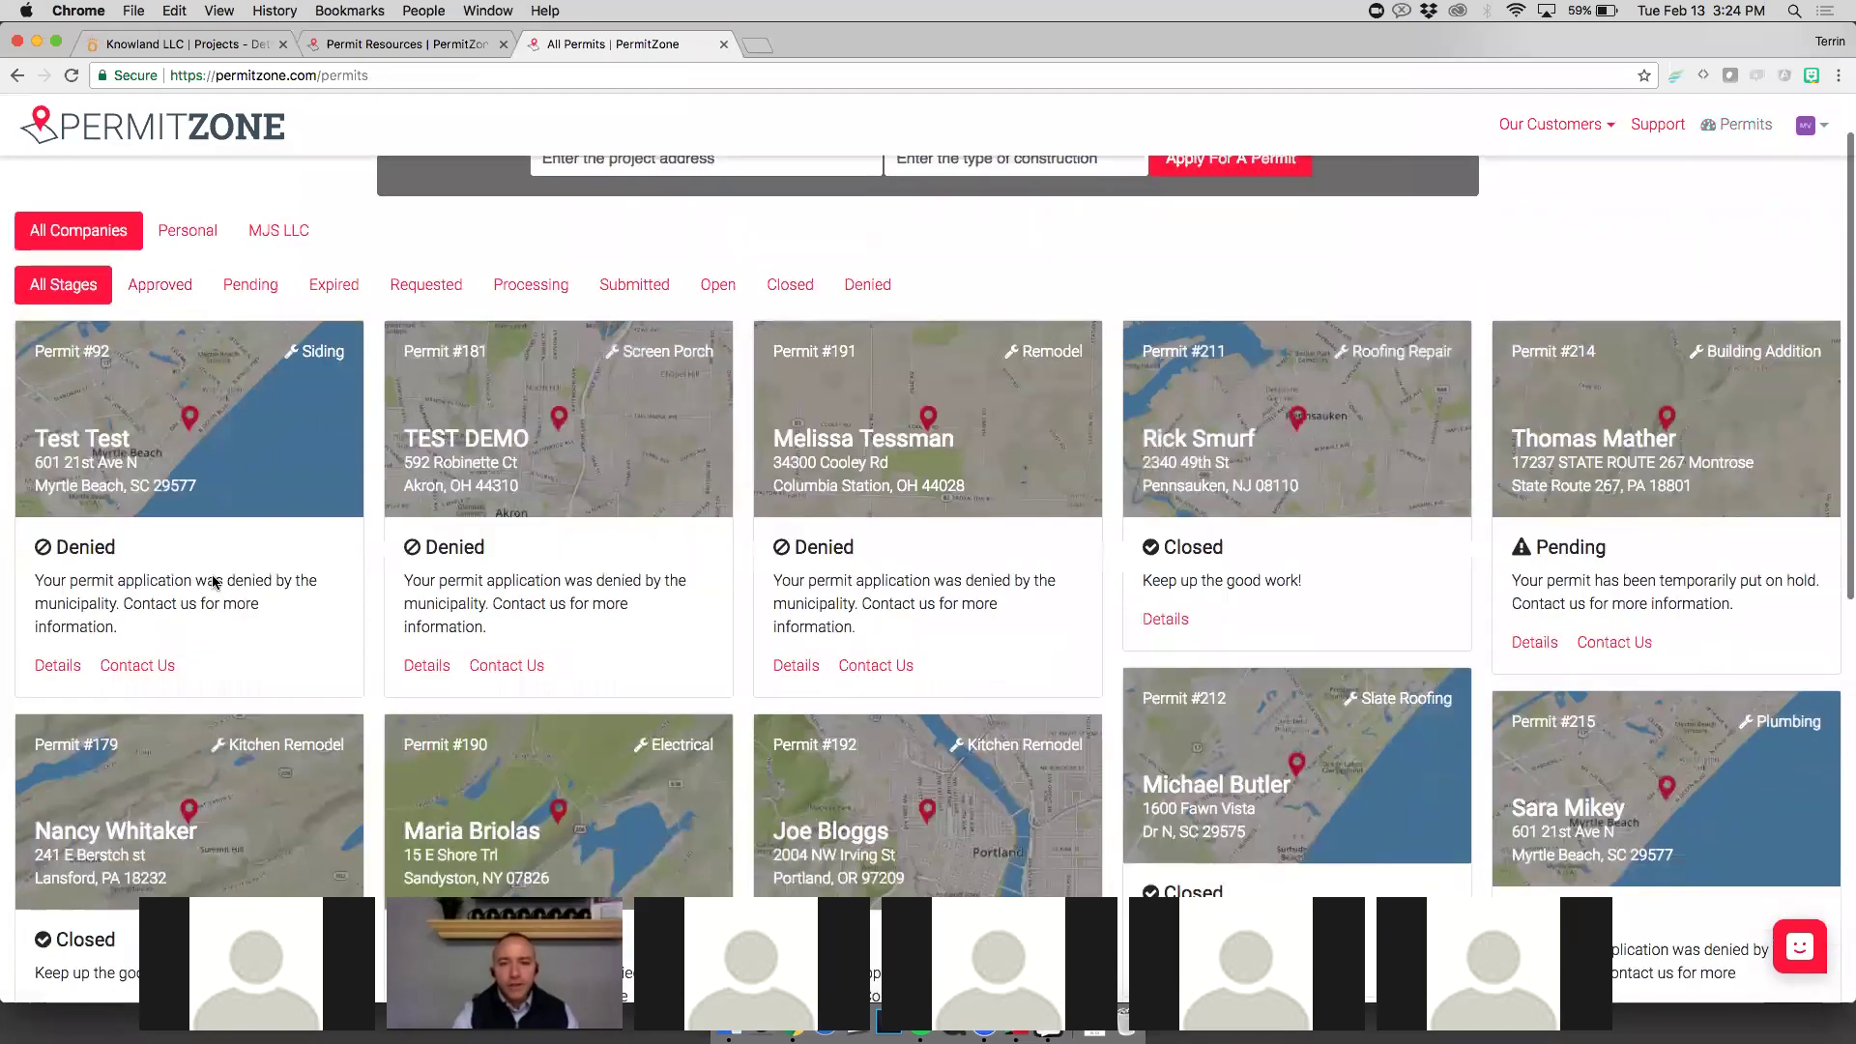
scroll(212, 580, "down", 4)
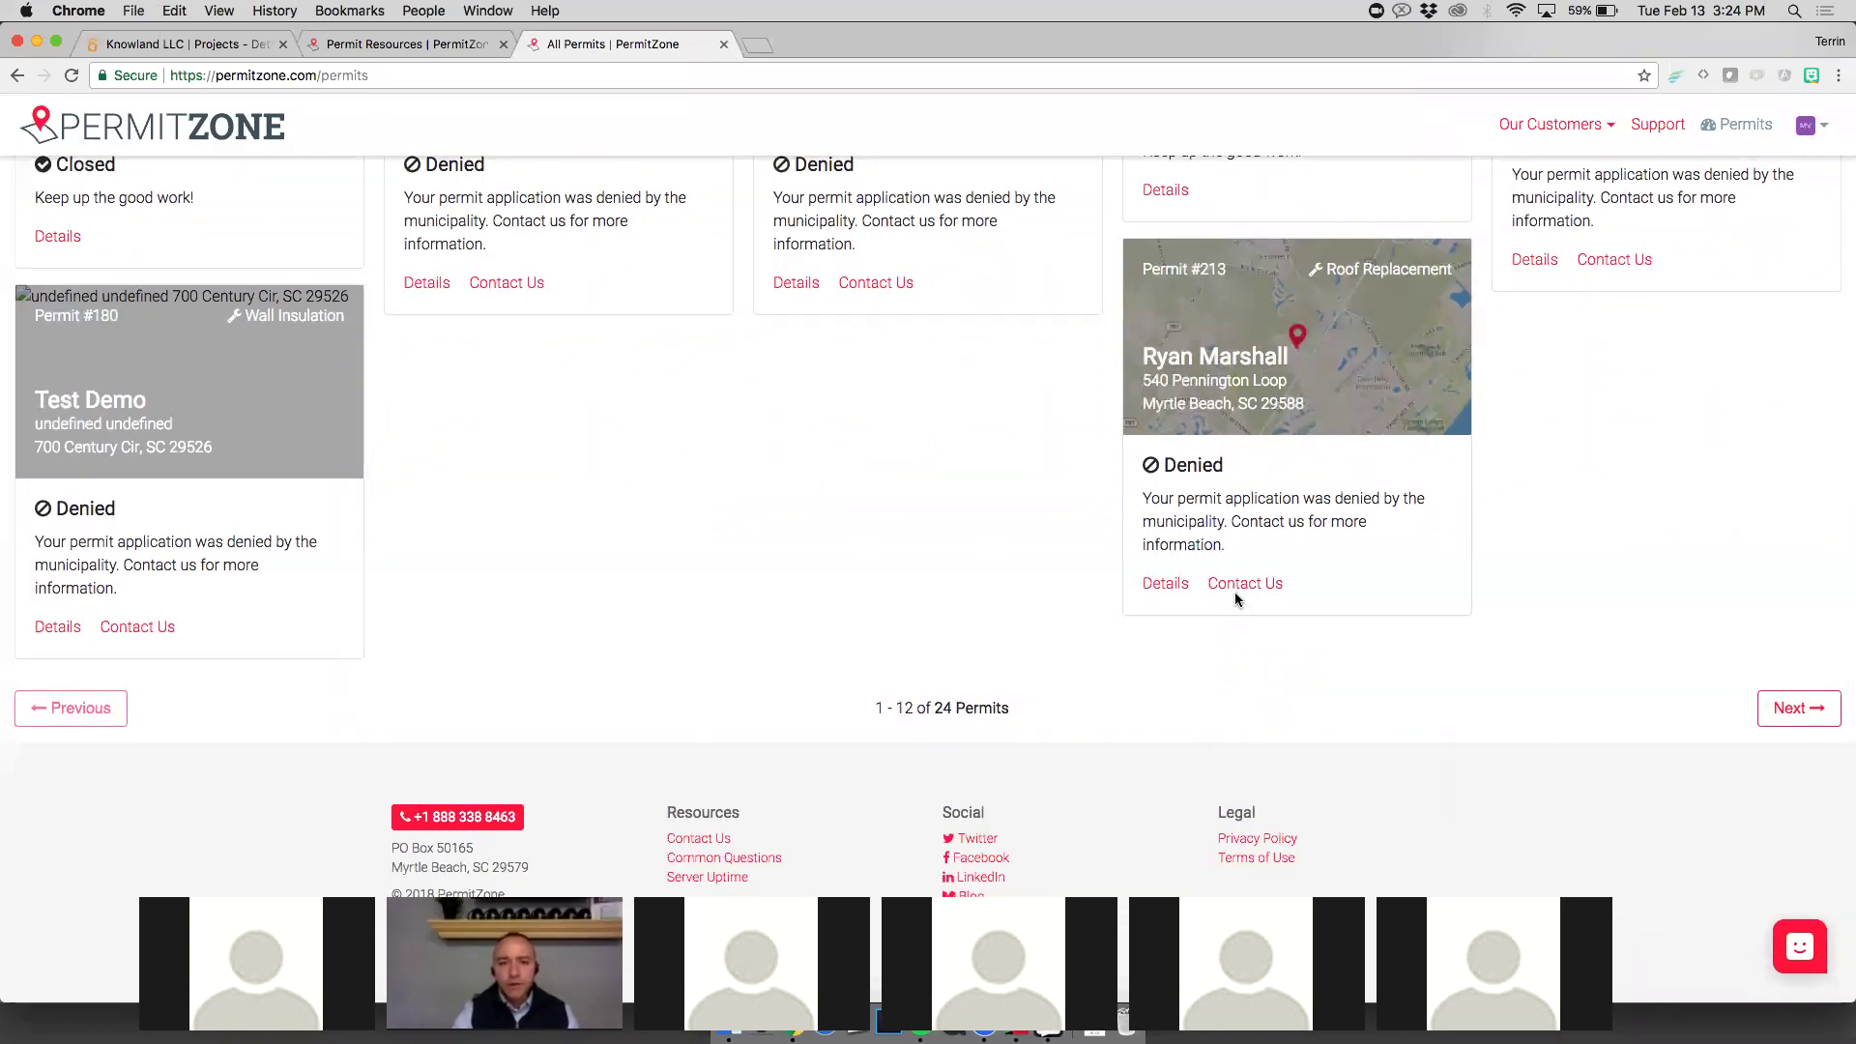
Step: Try to open the details of roof replacement Permit #213, and return to the reloaded permits list
left_click(1173, 586)
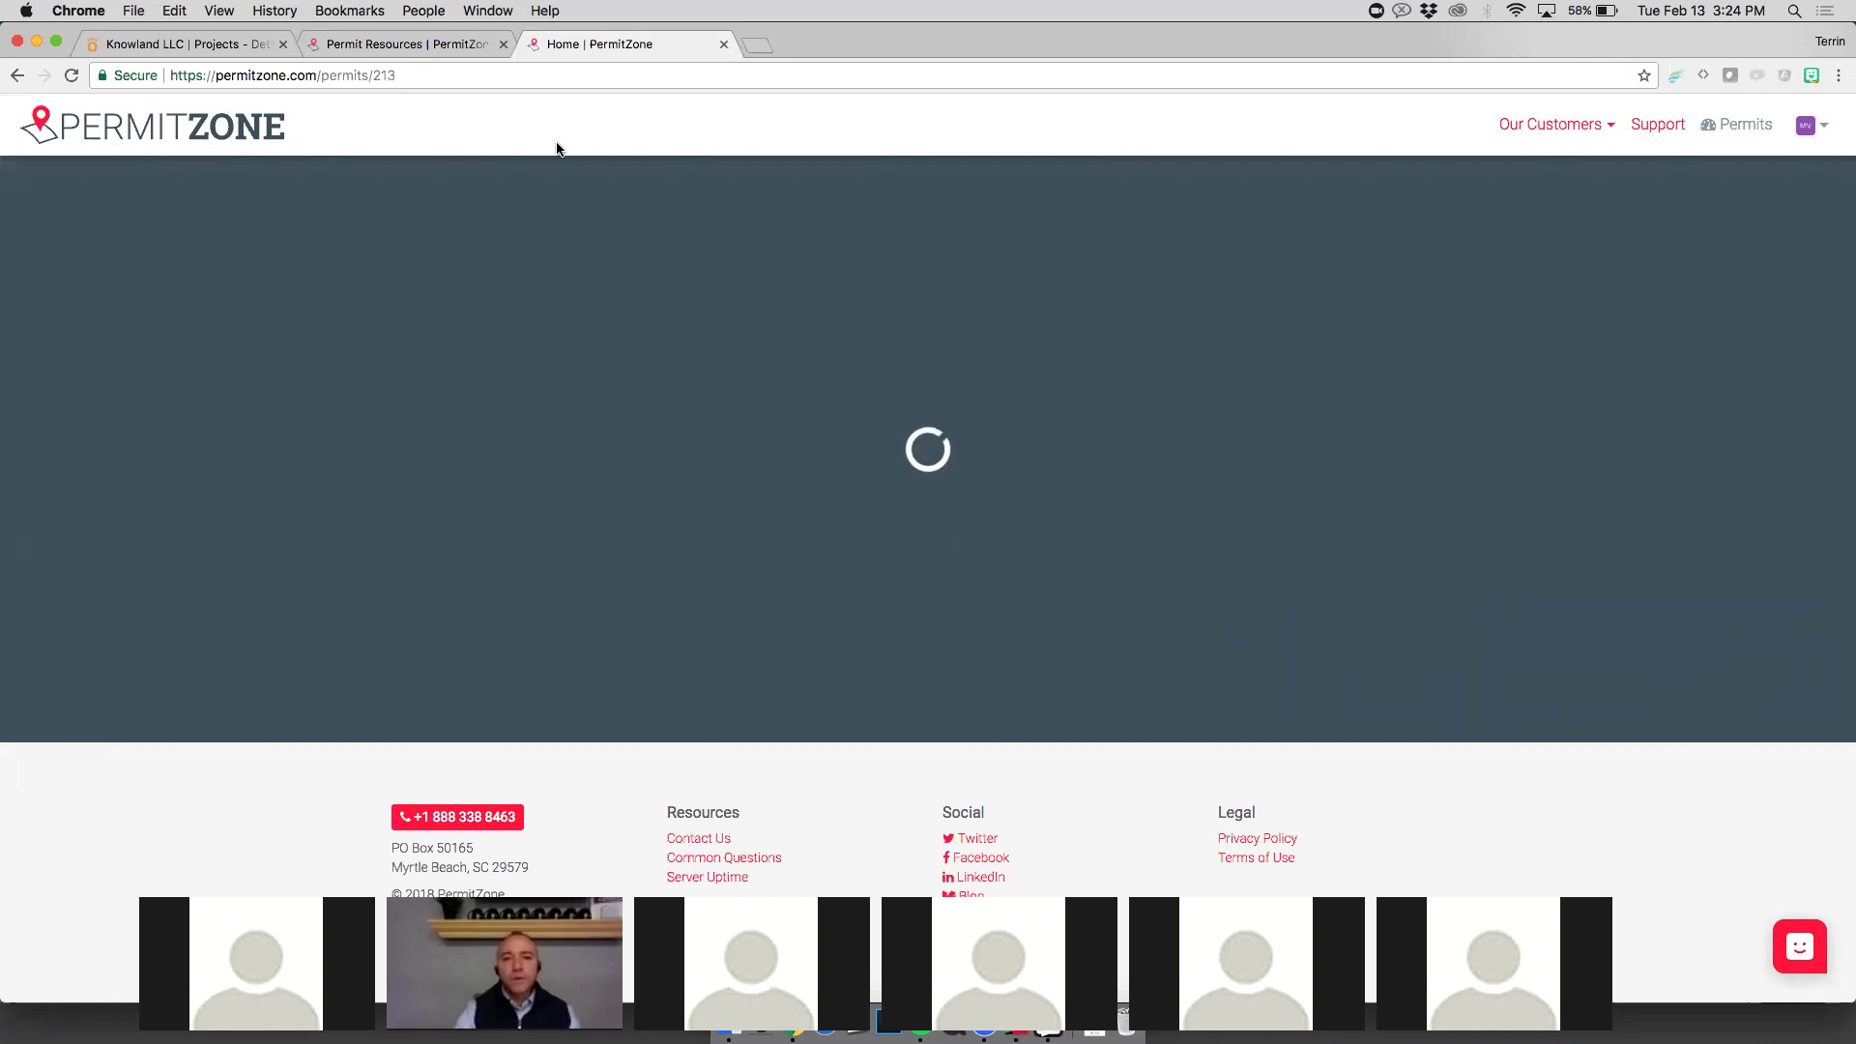
left_click(527, 77)
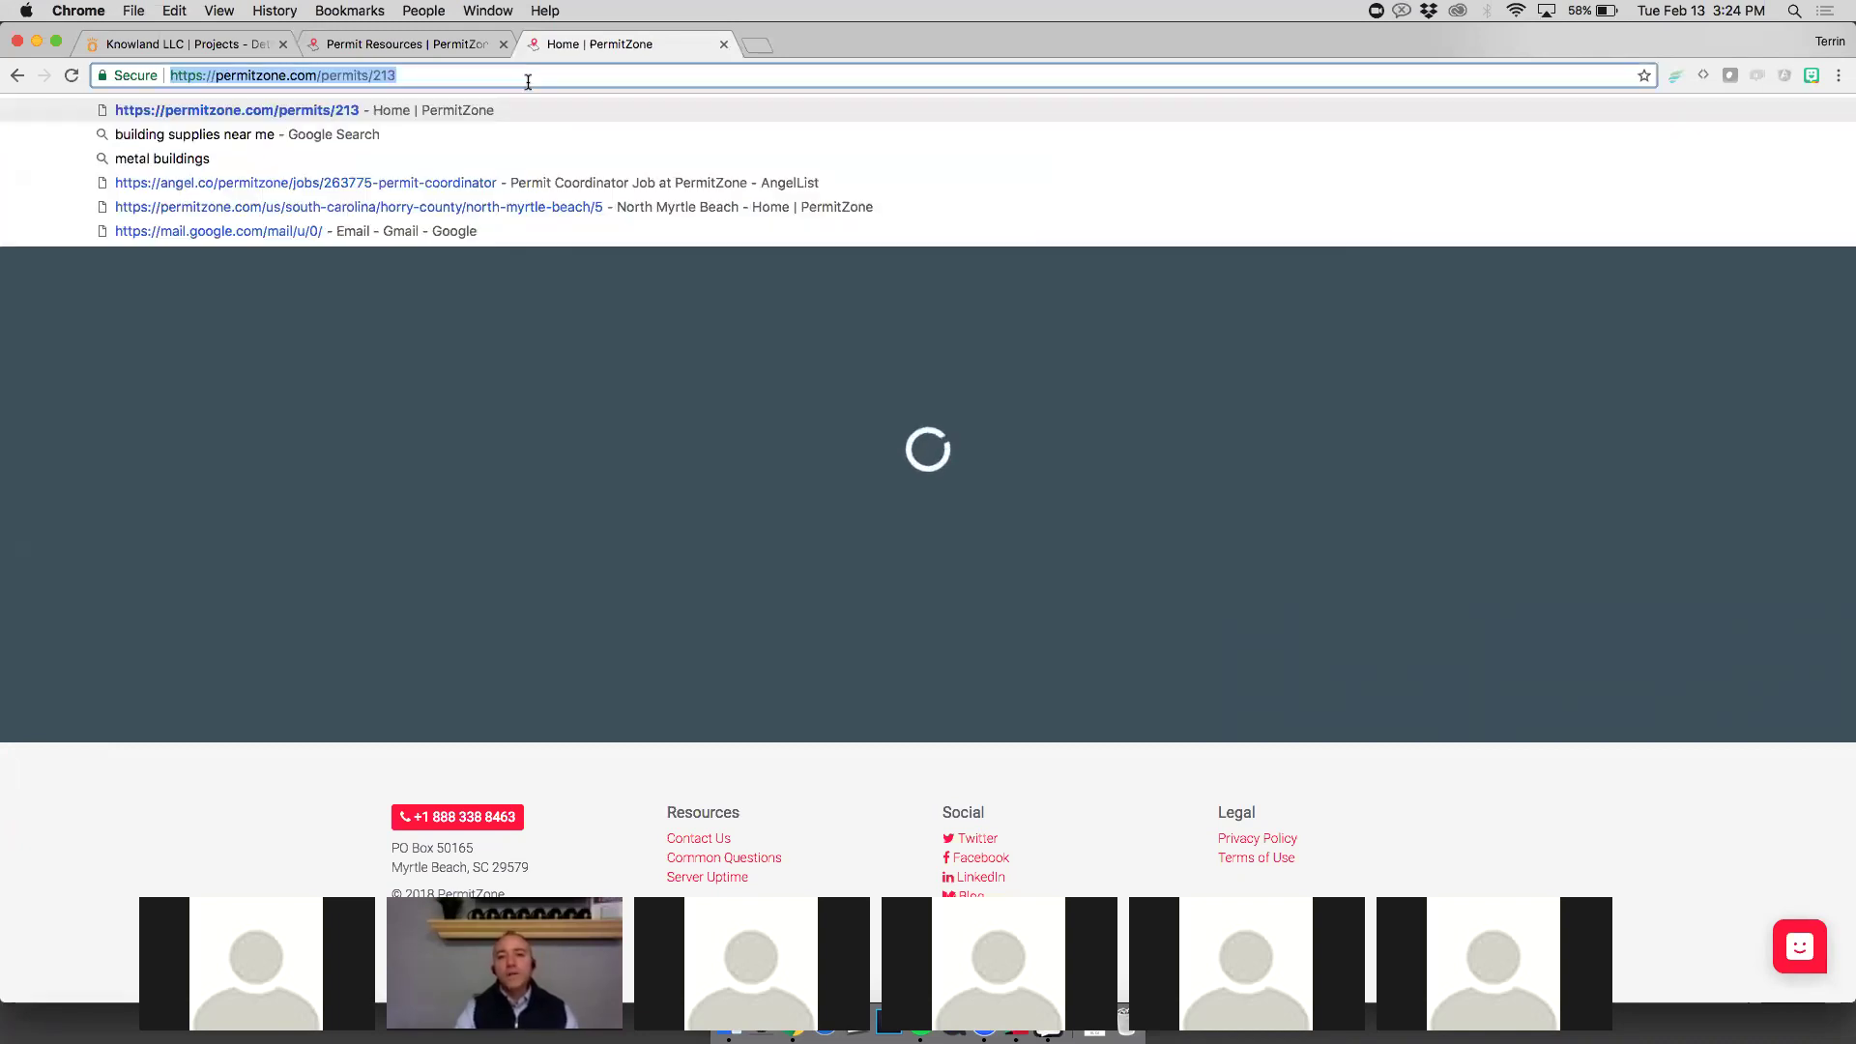
key("Return")
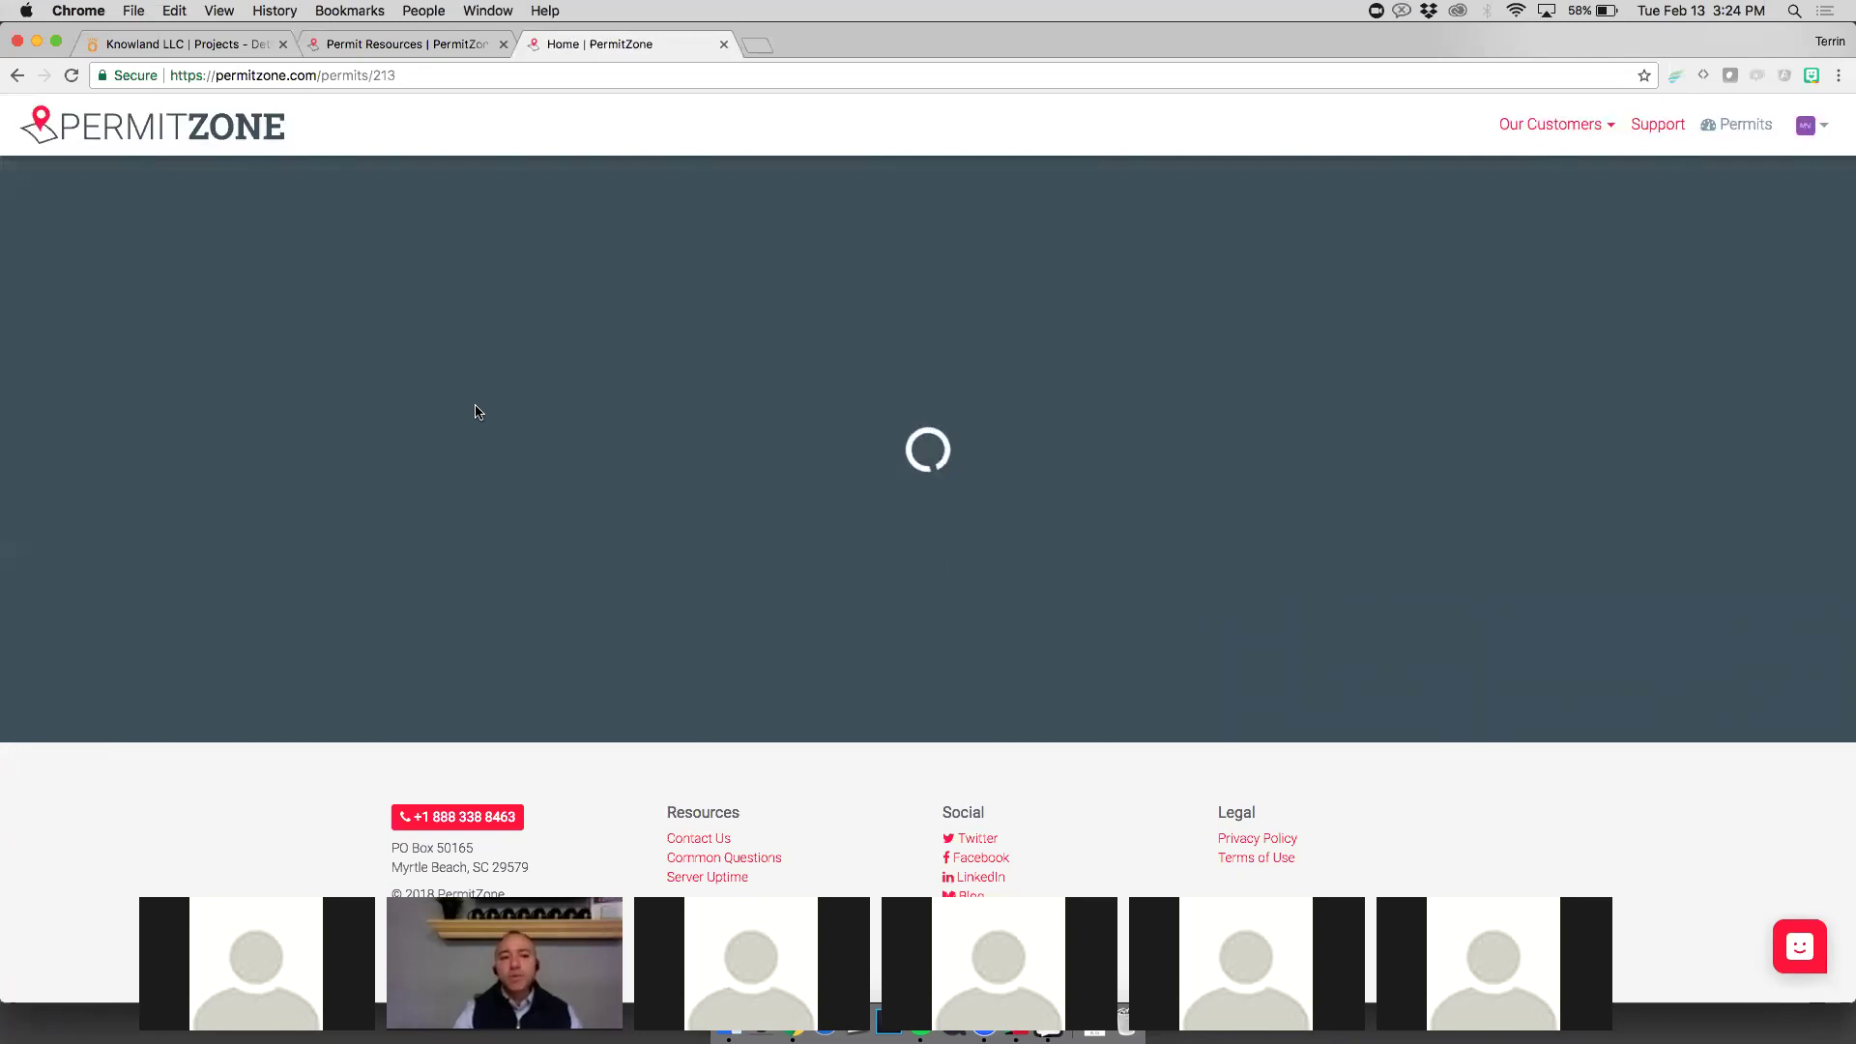
key("super+bracketleft")
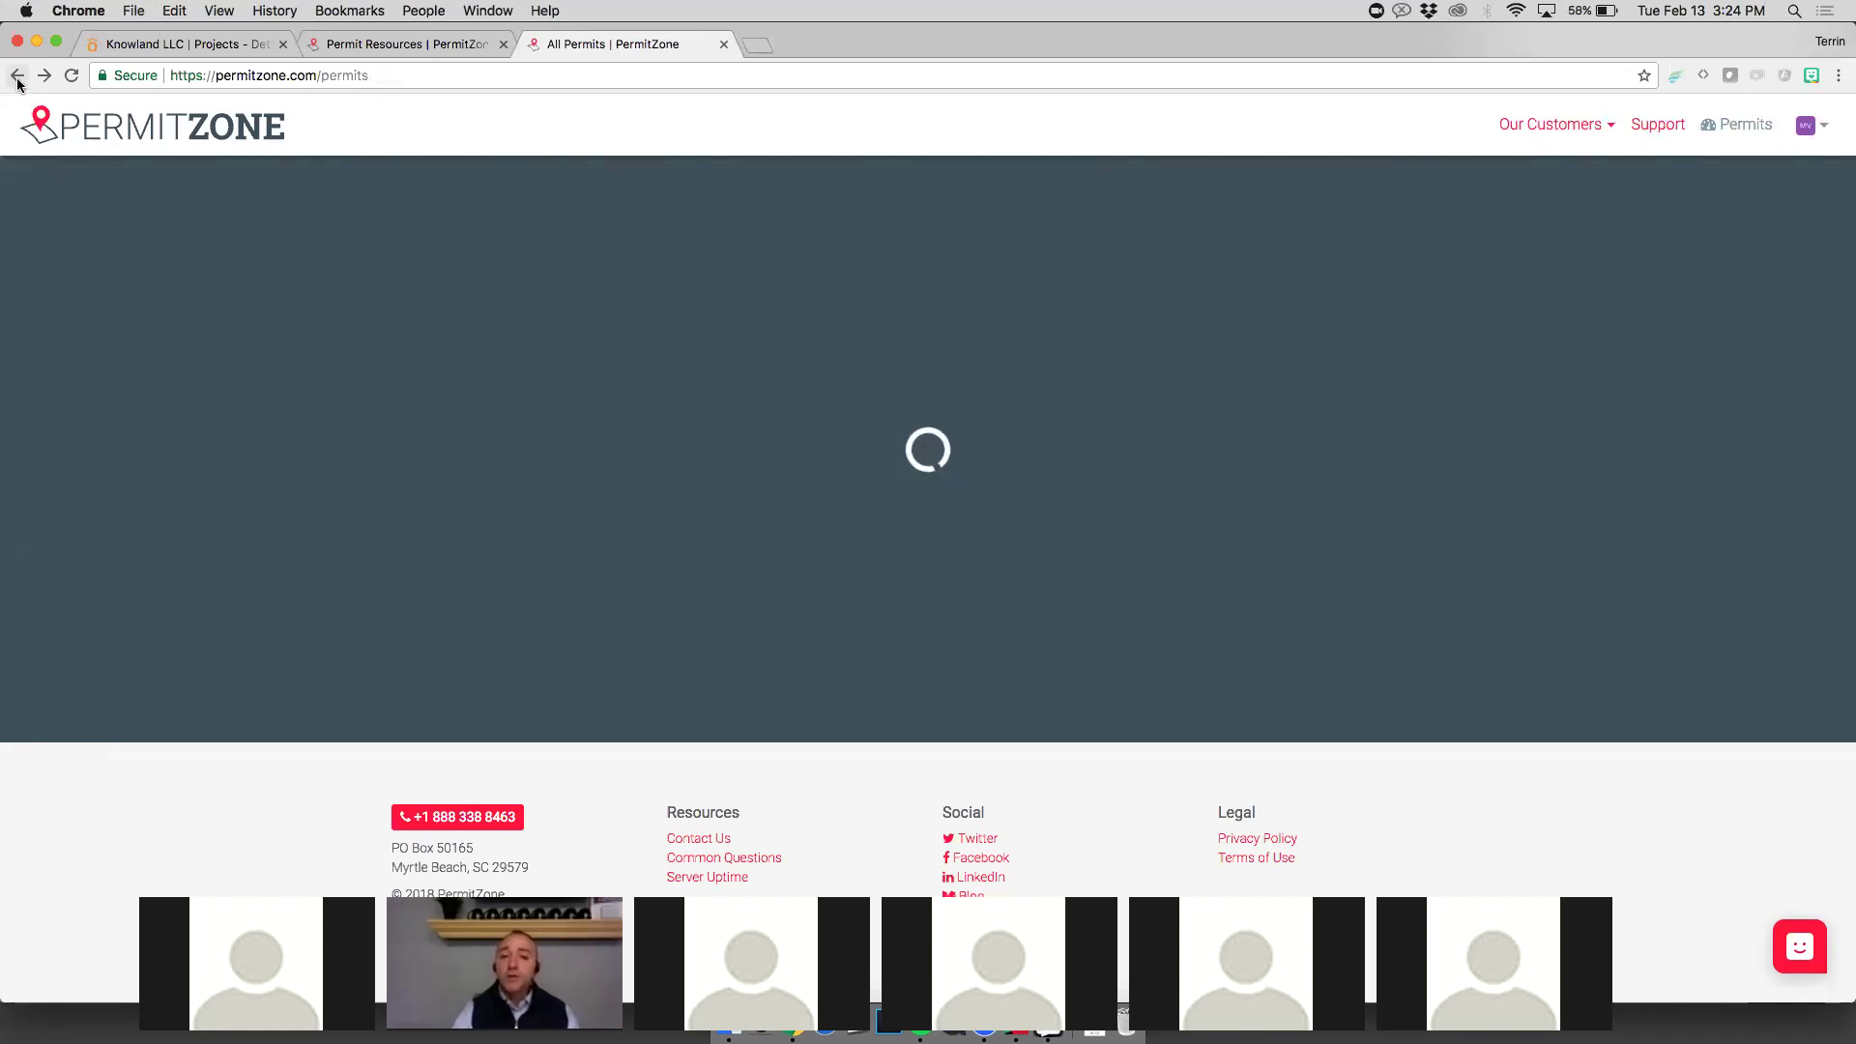
left_click(246, 87)
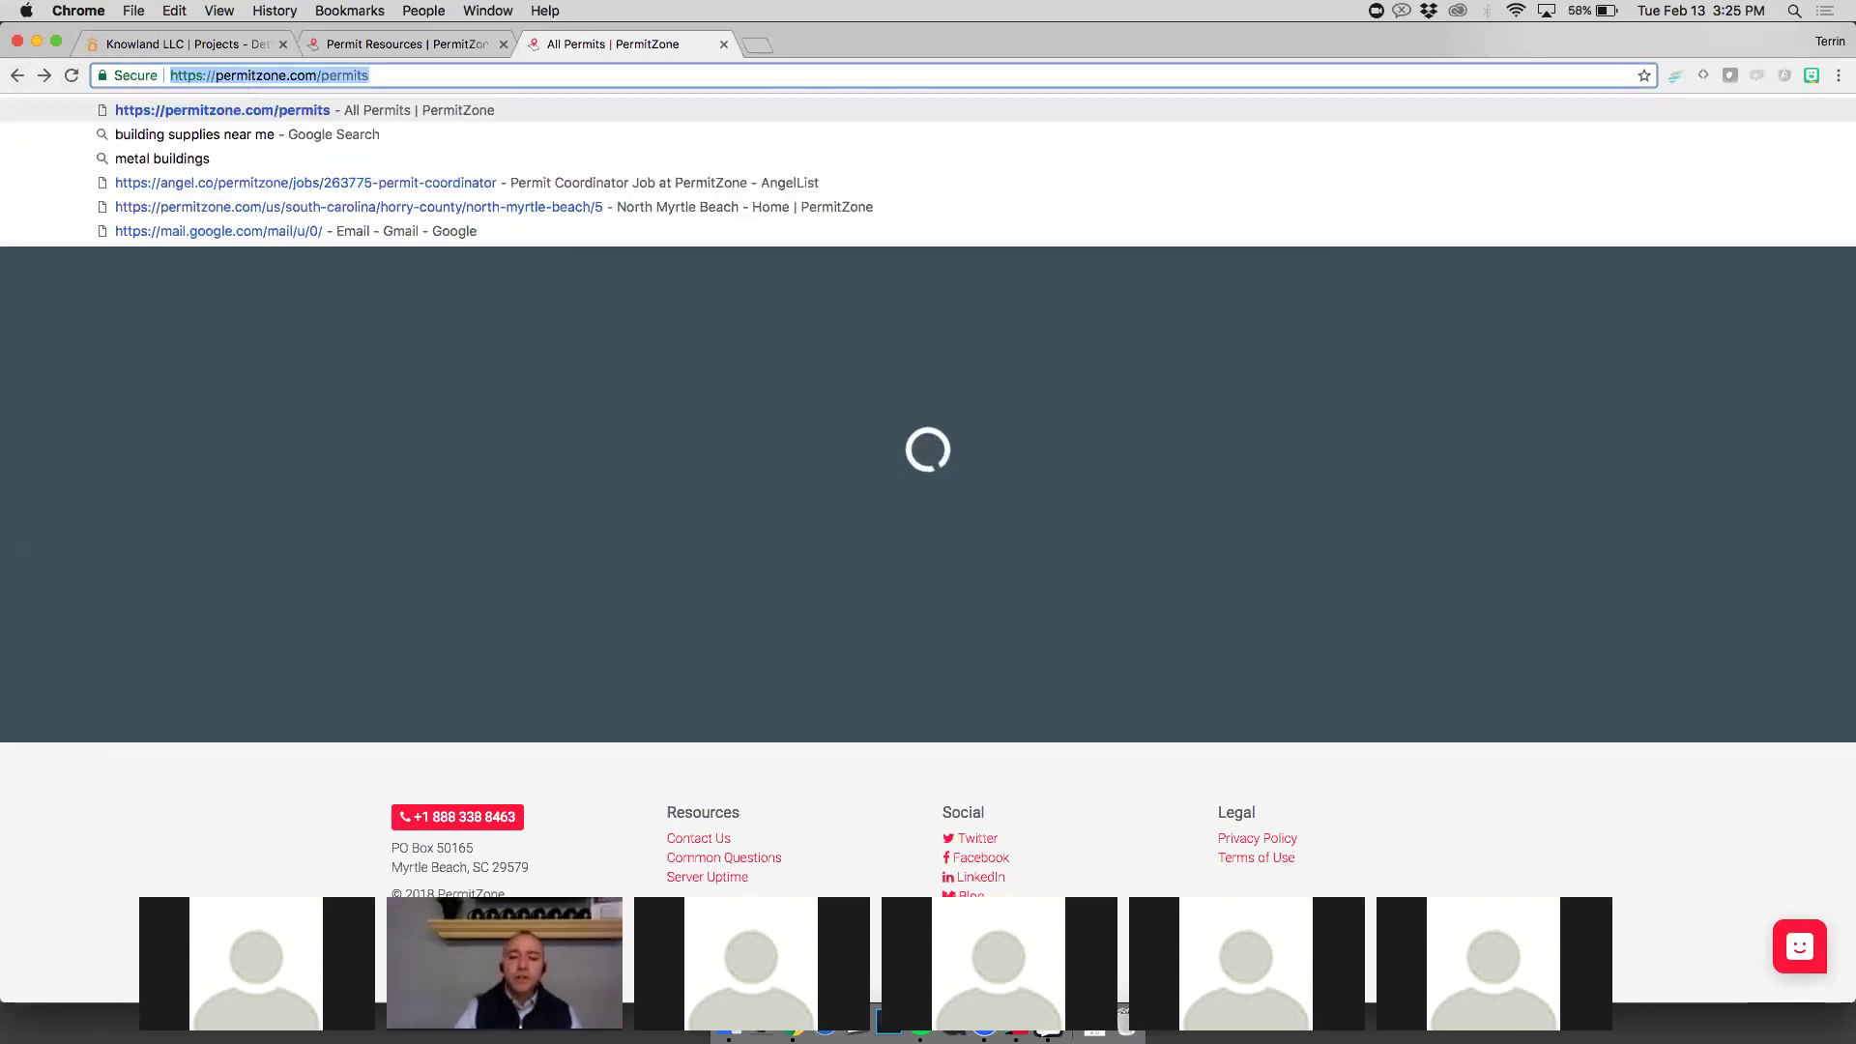
key("Return")
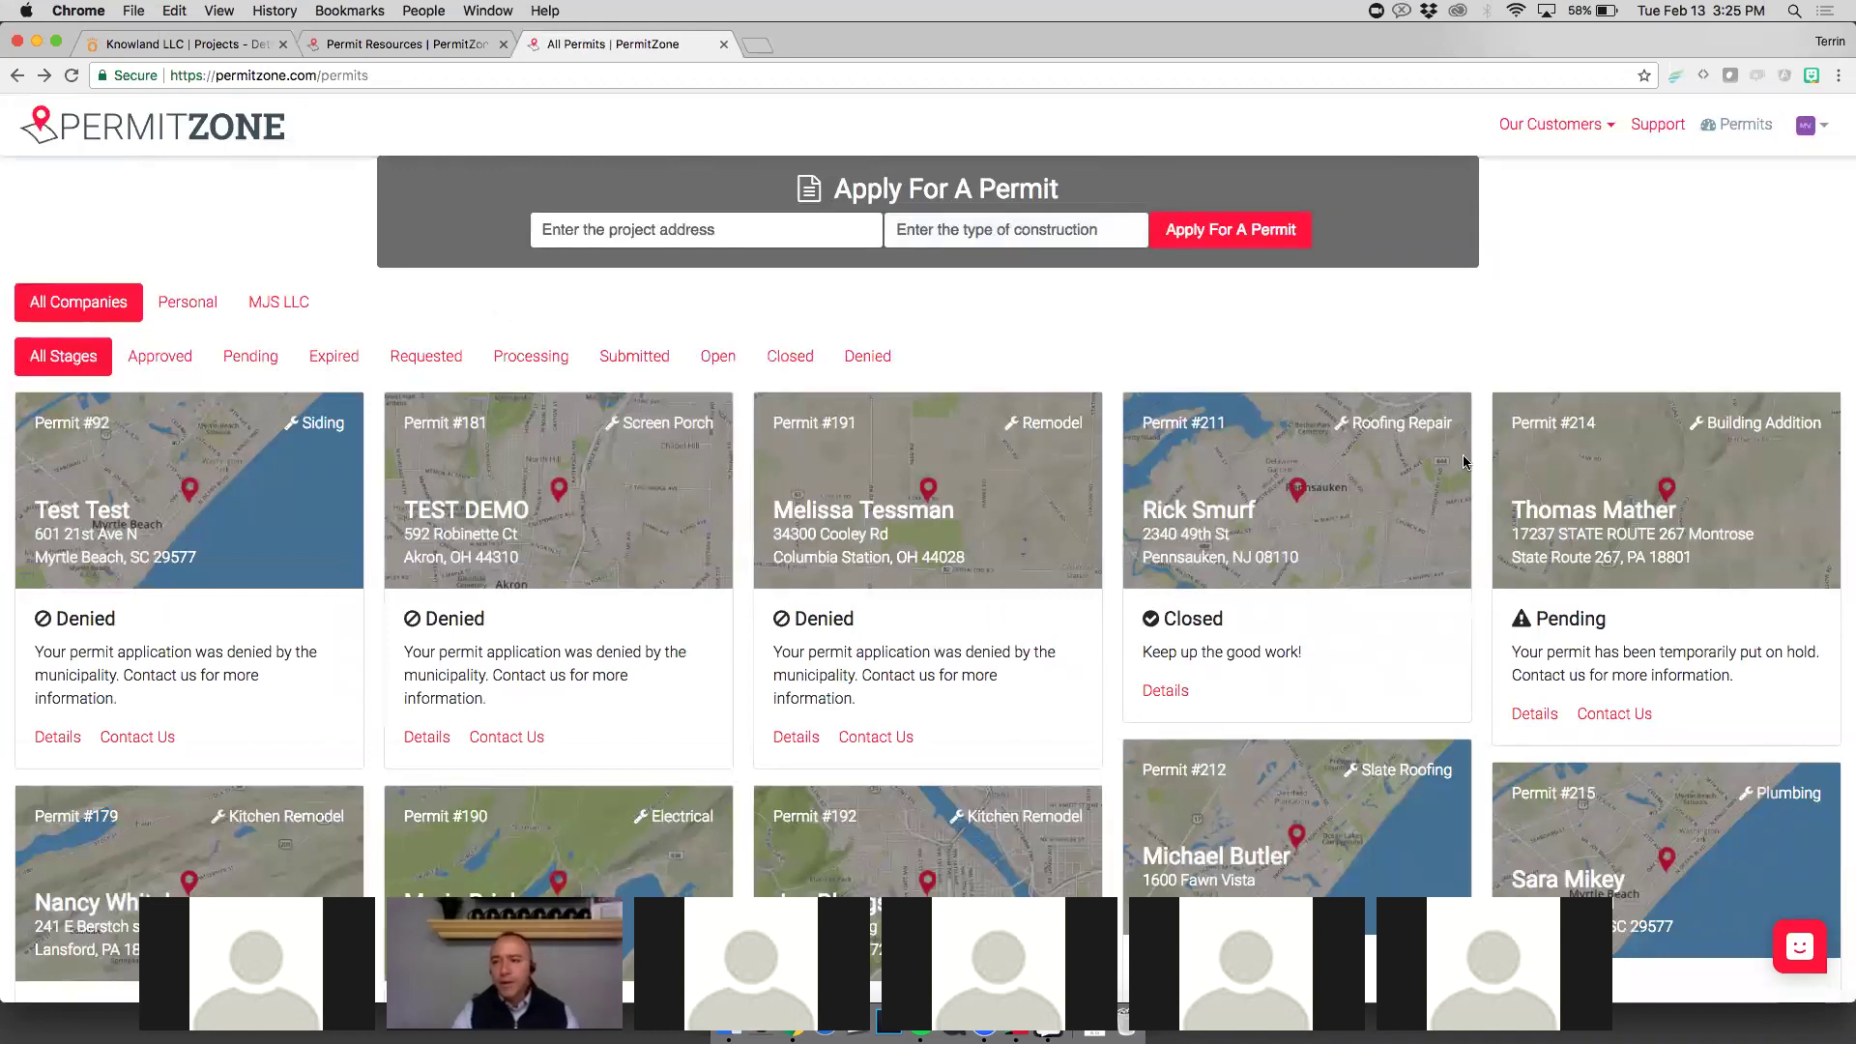
Step: Open building addition Permit #214 and review its status, permit details and township contact information
scroll(1750, 642, "down", 2)
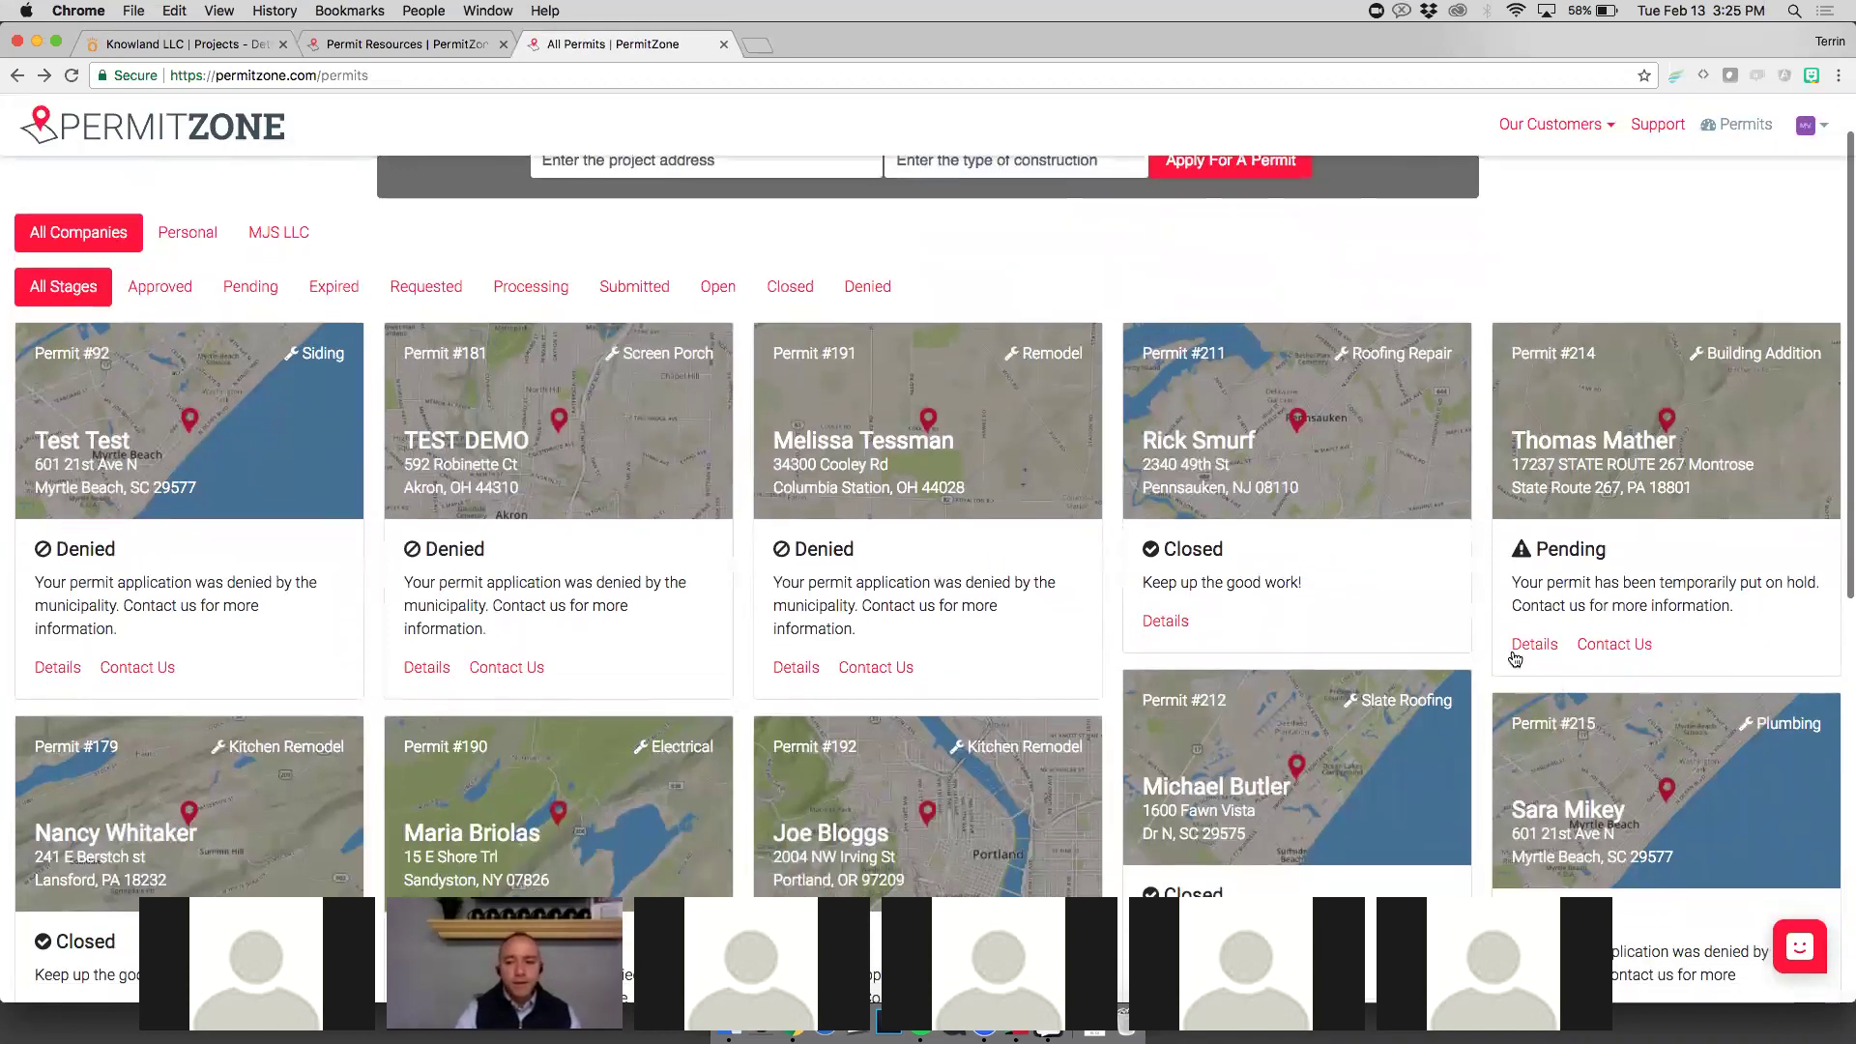
left_click(1524, 646)
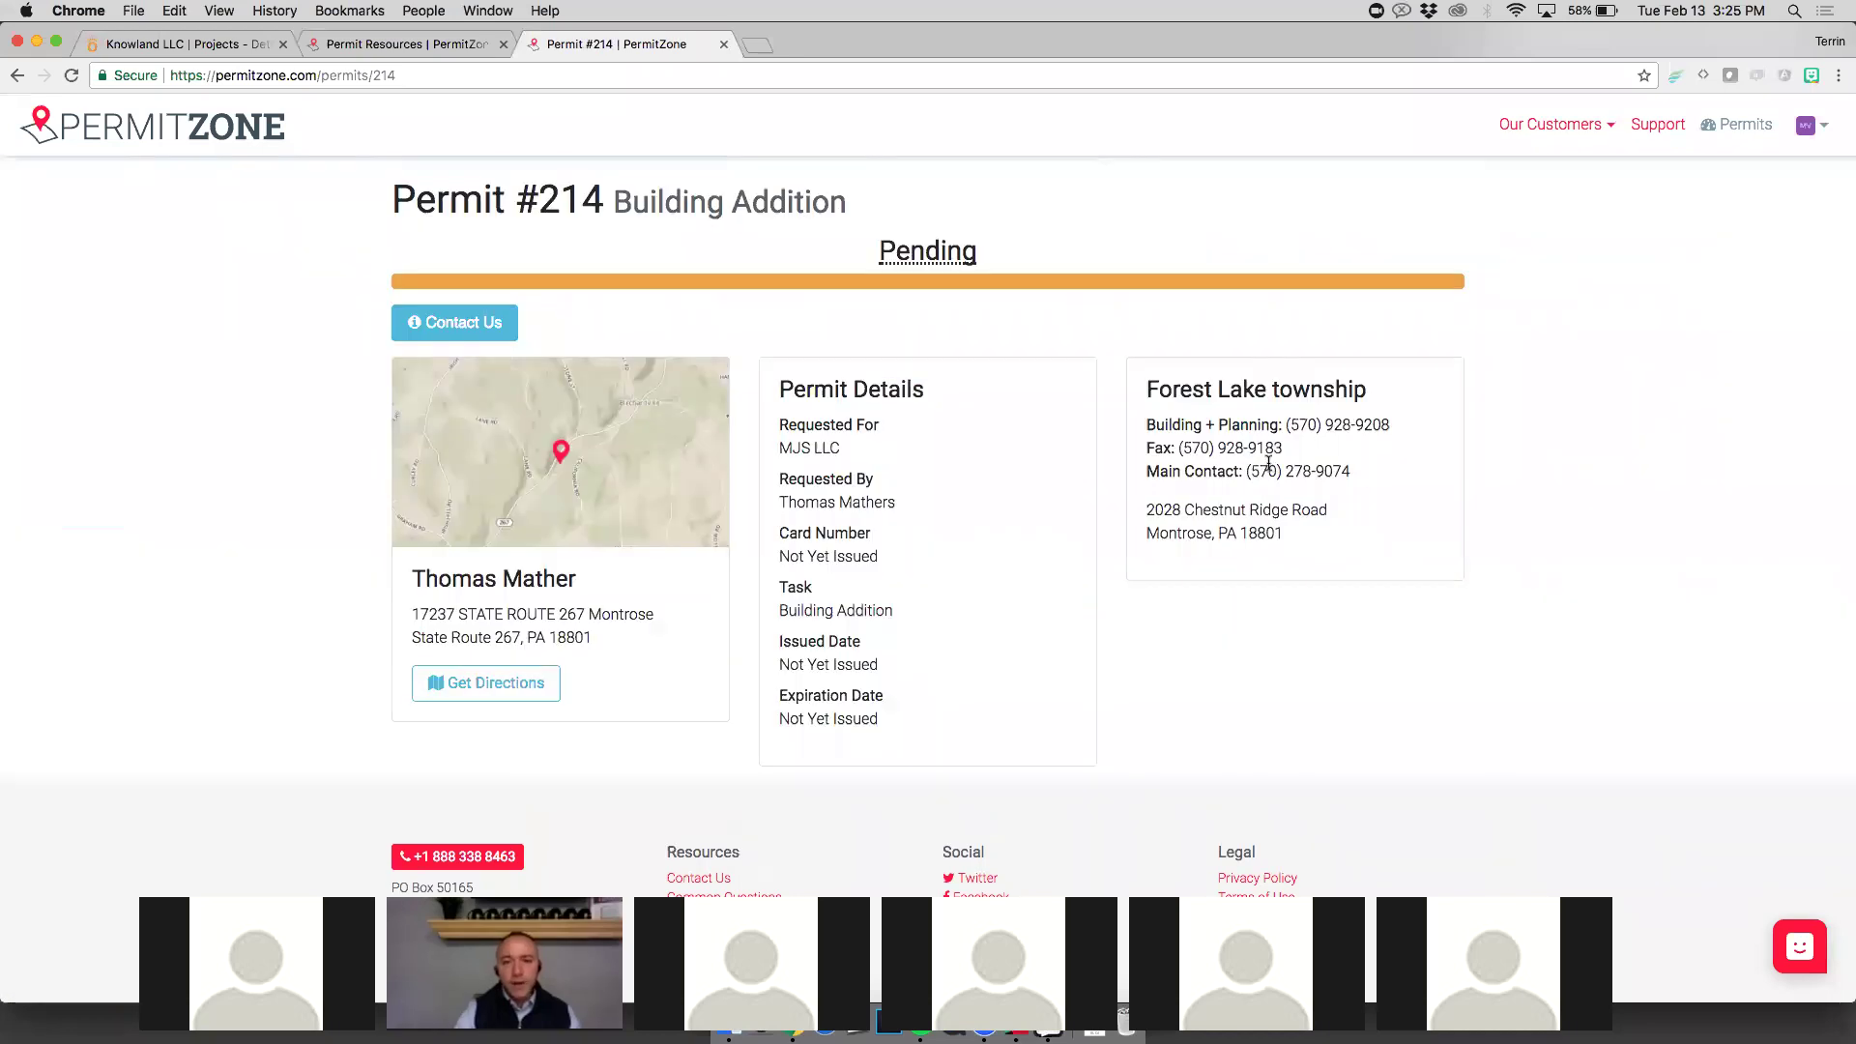
scroll(1268, 464, "down", 1)
scroll(1269, 465, "up", 1)
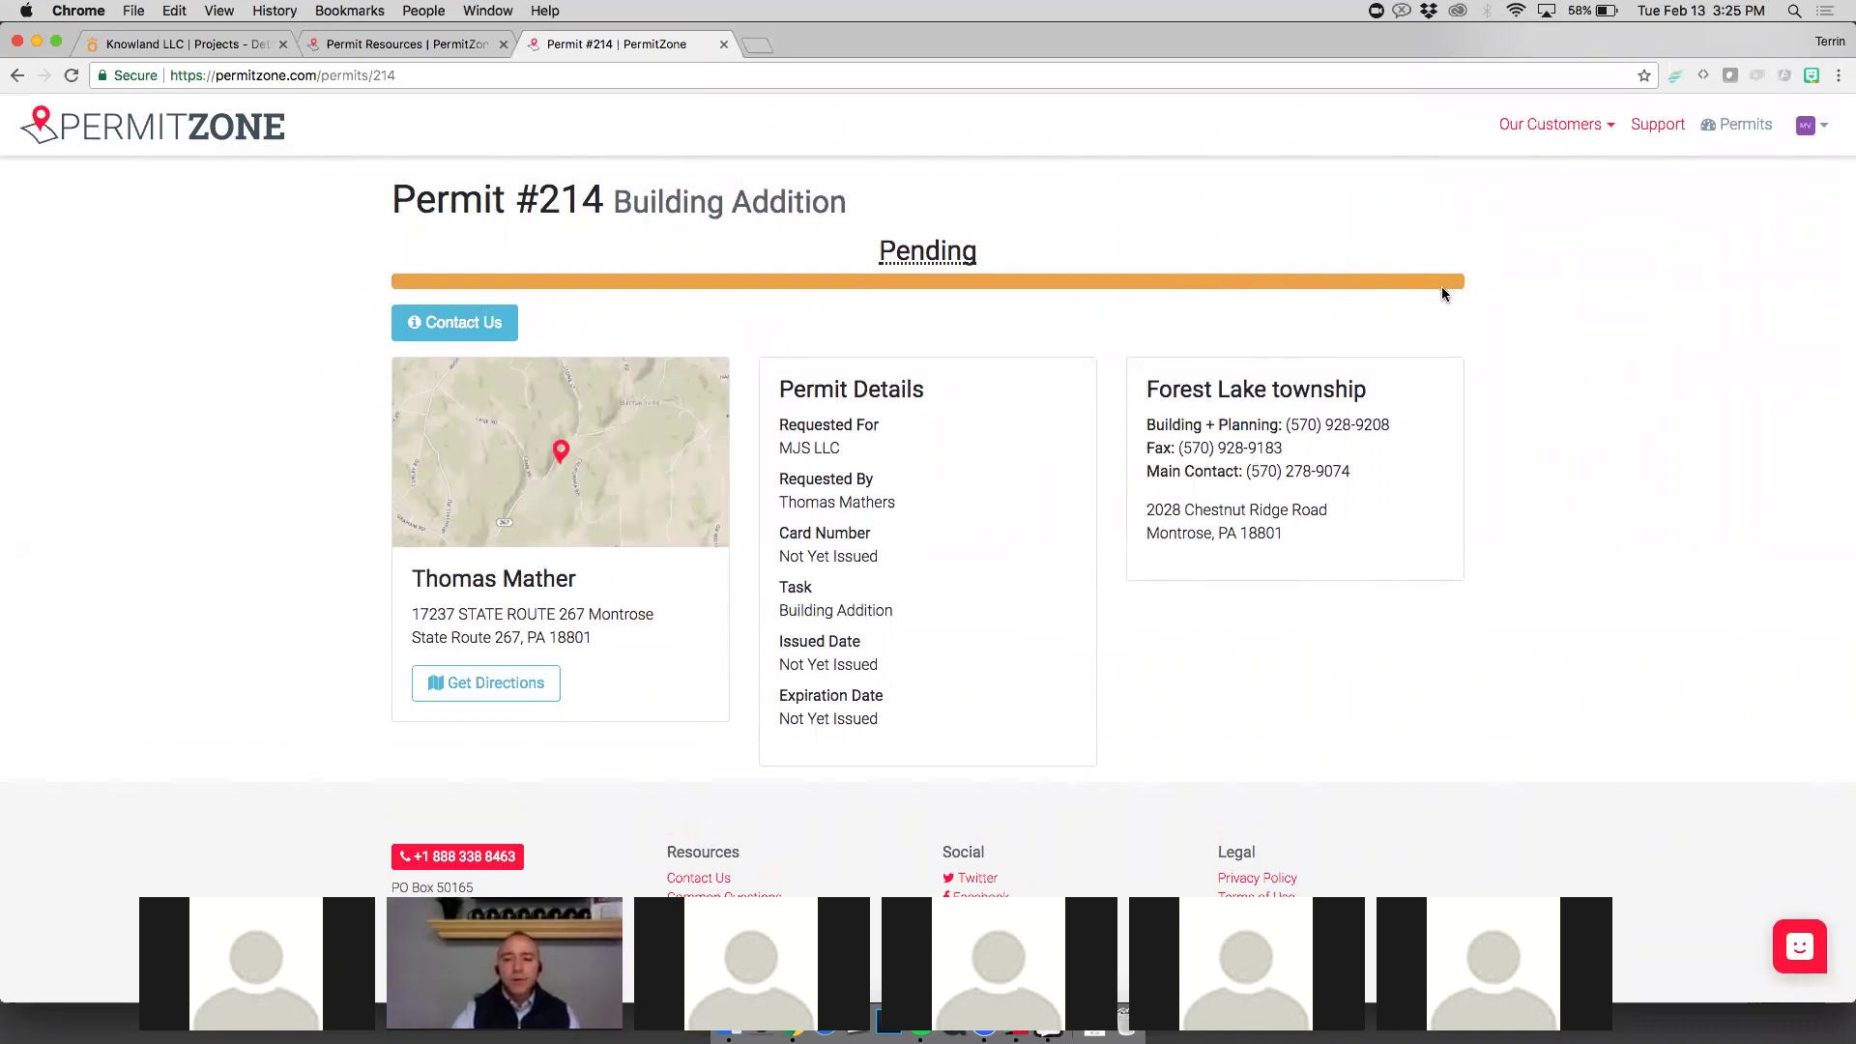
triple_click(782, 447)
left_click(782, 470)
scroll(920, 423, "down", 2)
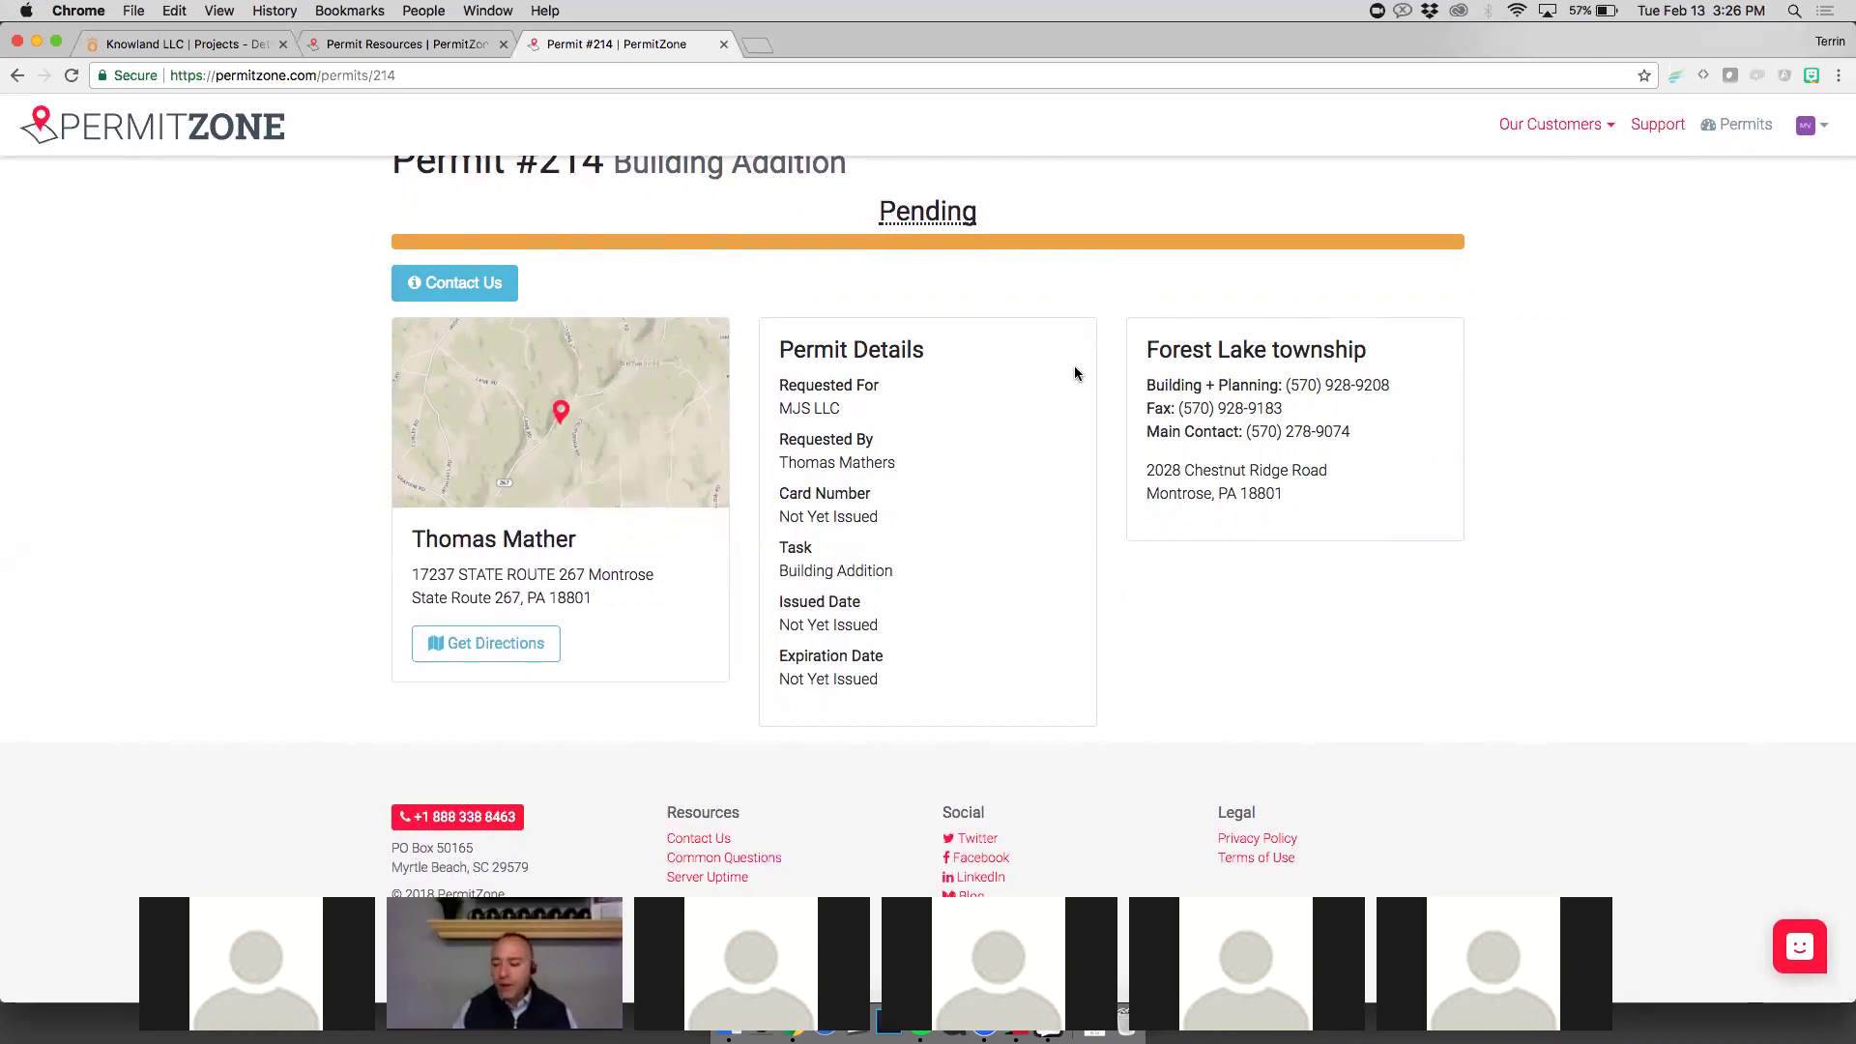
scroll(1059, 495, "down", 1)
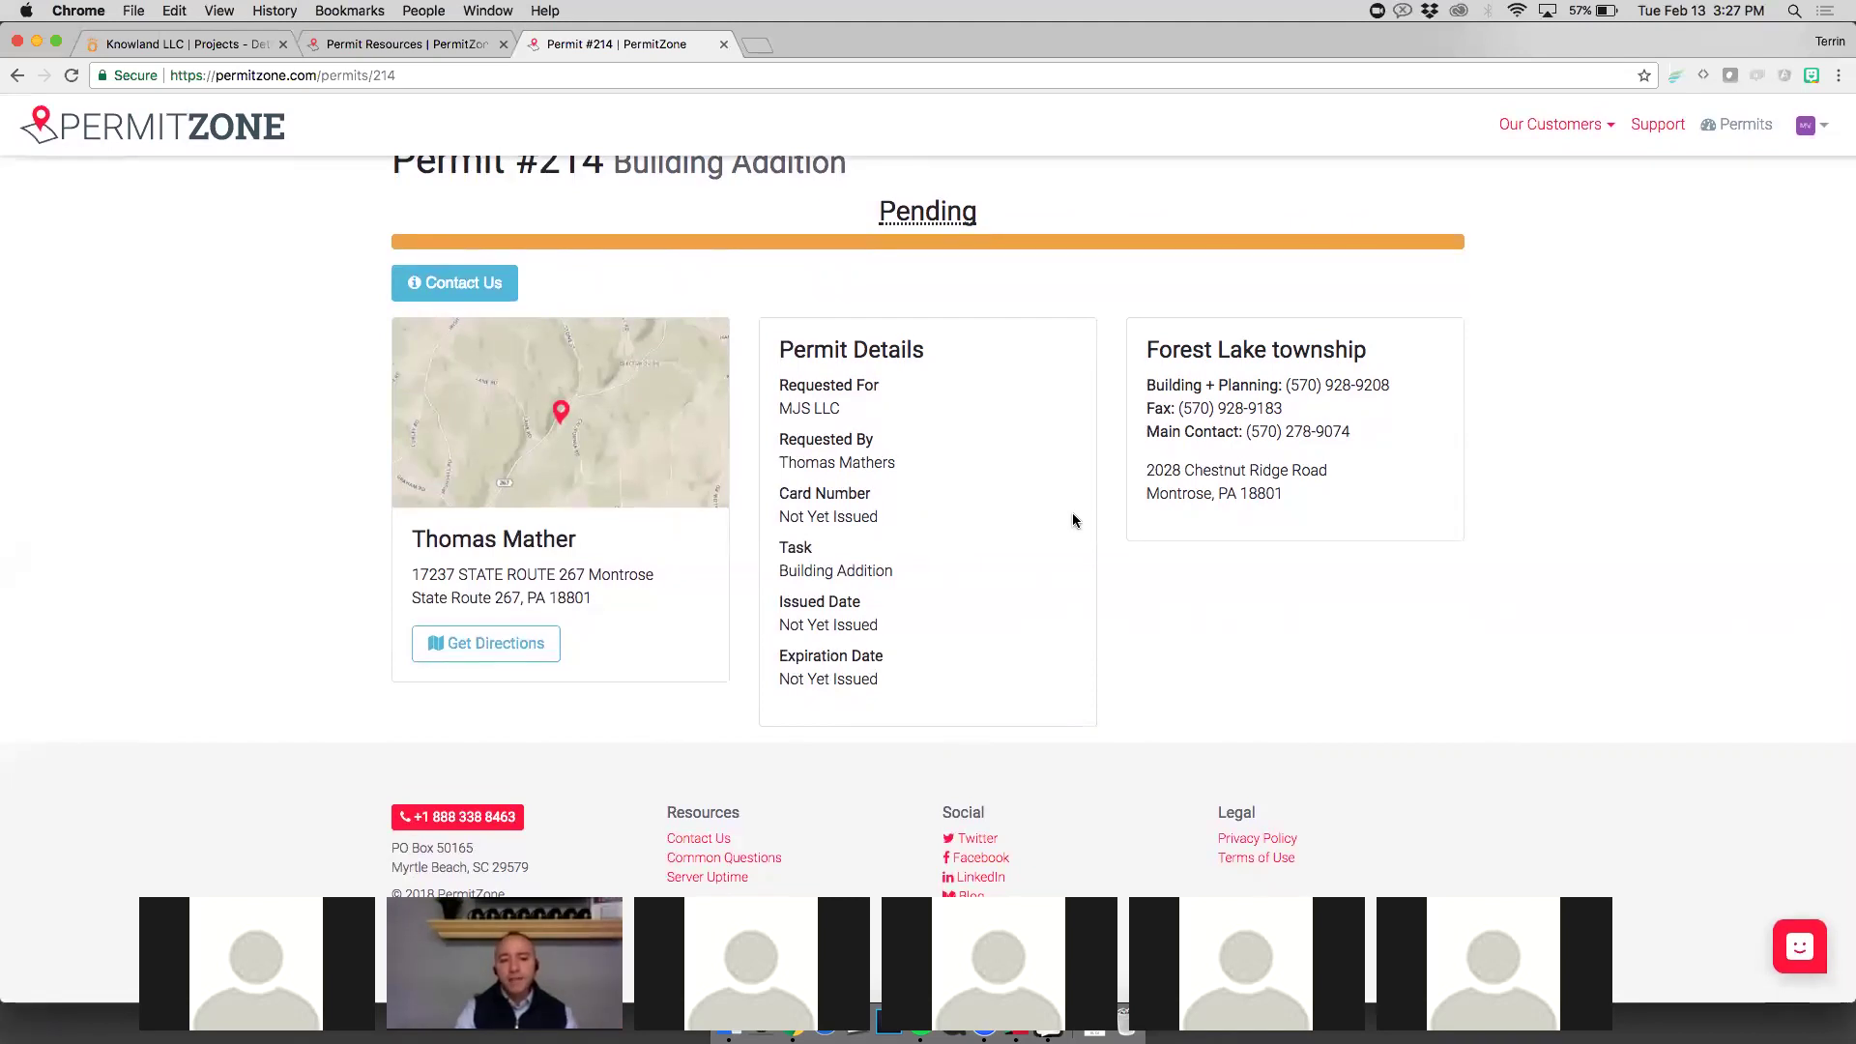
scroll(1073, 520, "up", 1)
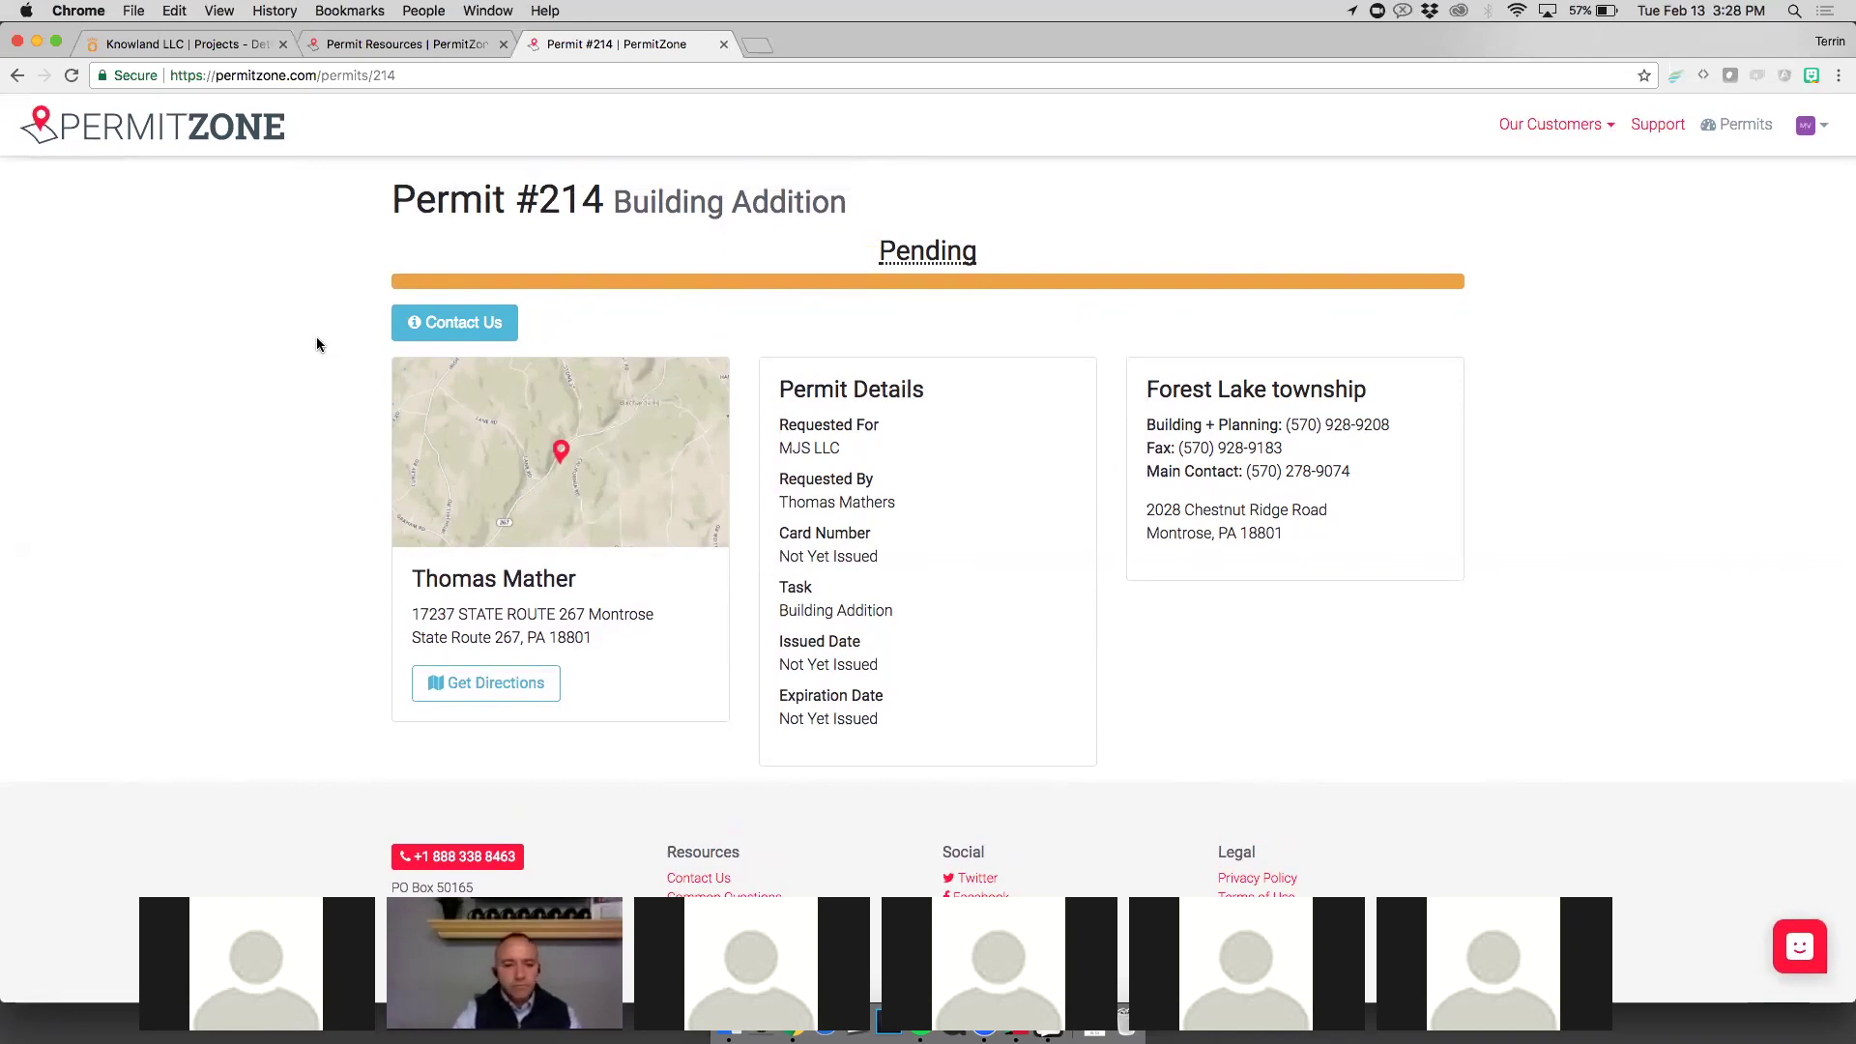
Step: Switch to Knowify and open the summary of the Ice Cream Shop Renovation #000254 job
left_click(228, 48)
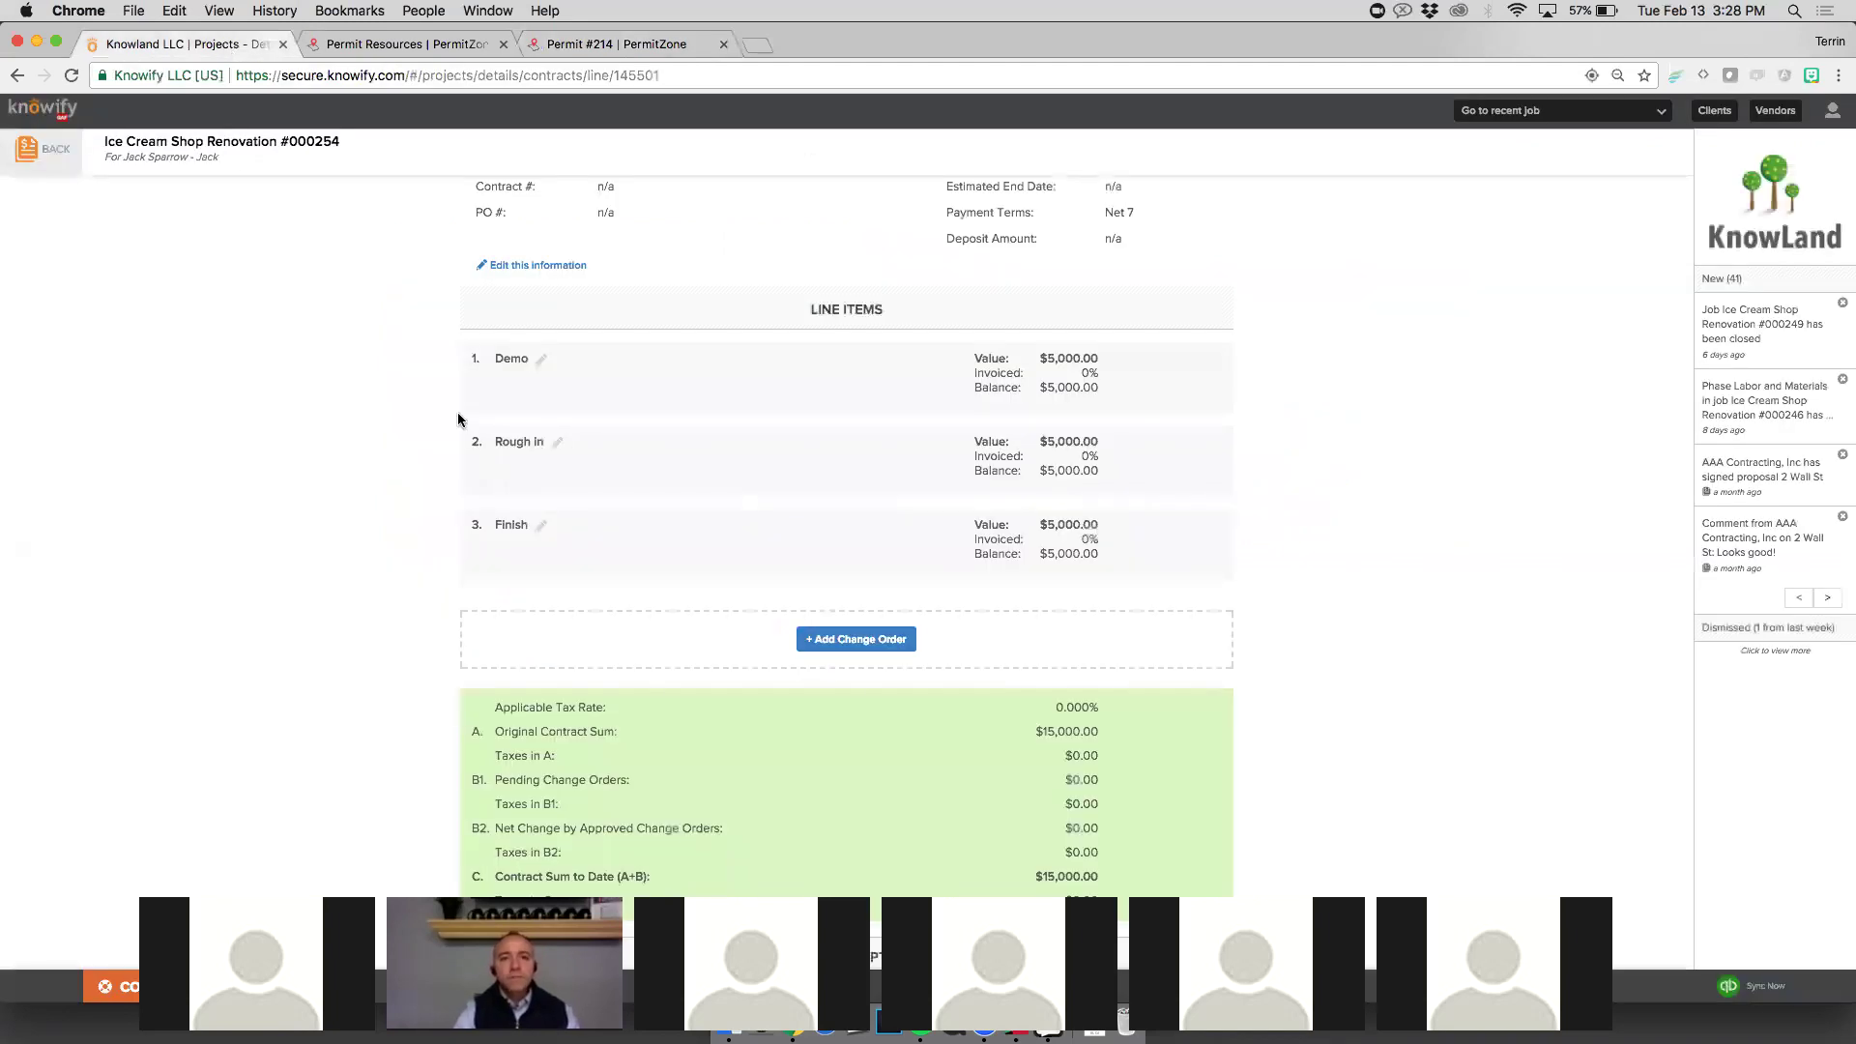
scroll(268, 253, "up", 5)
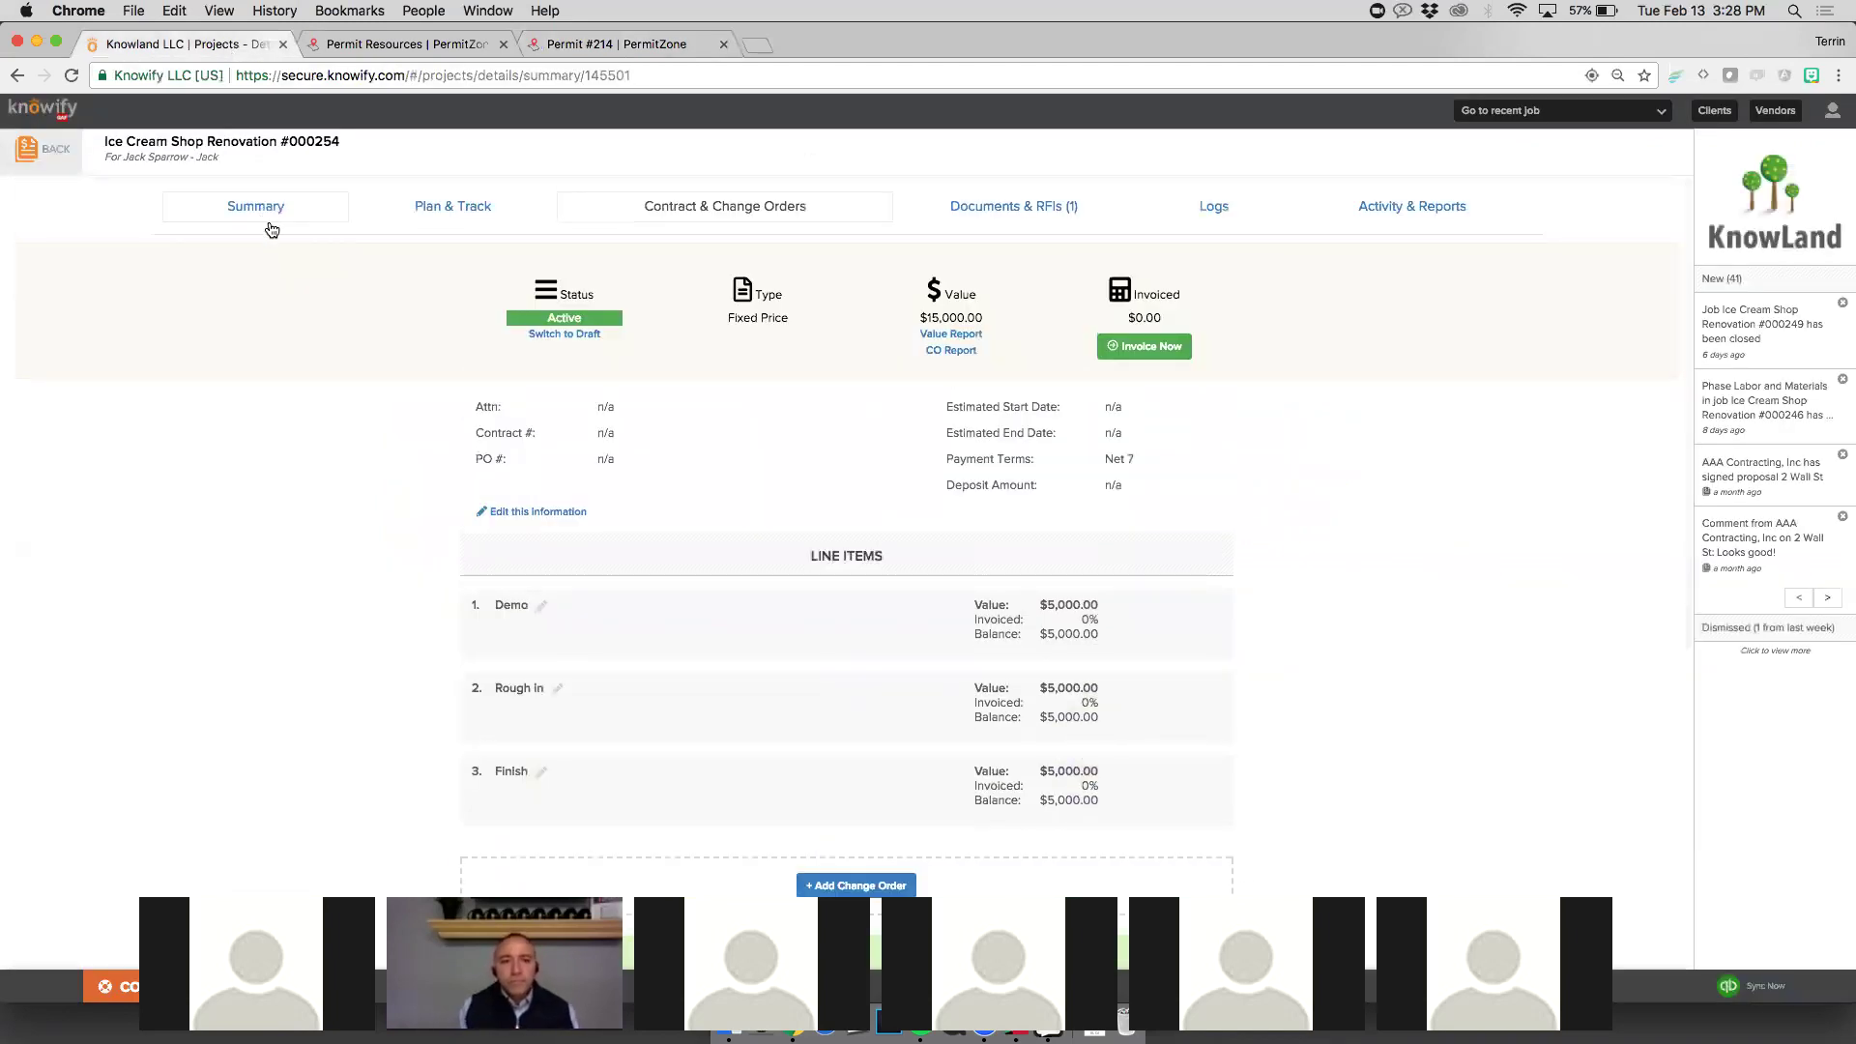
left_click(259, 206)
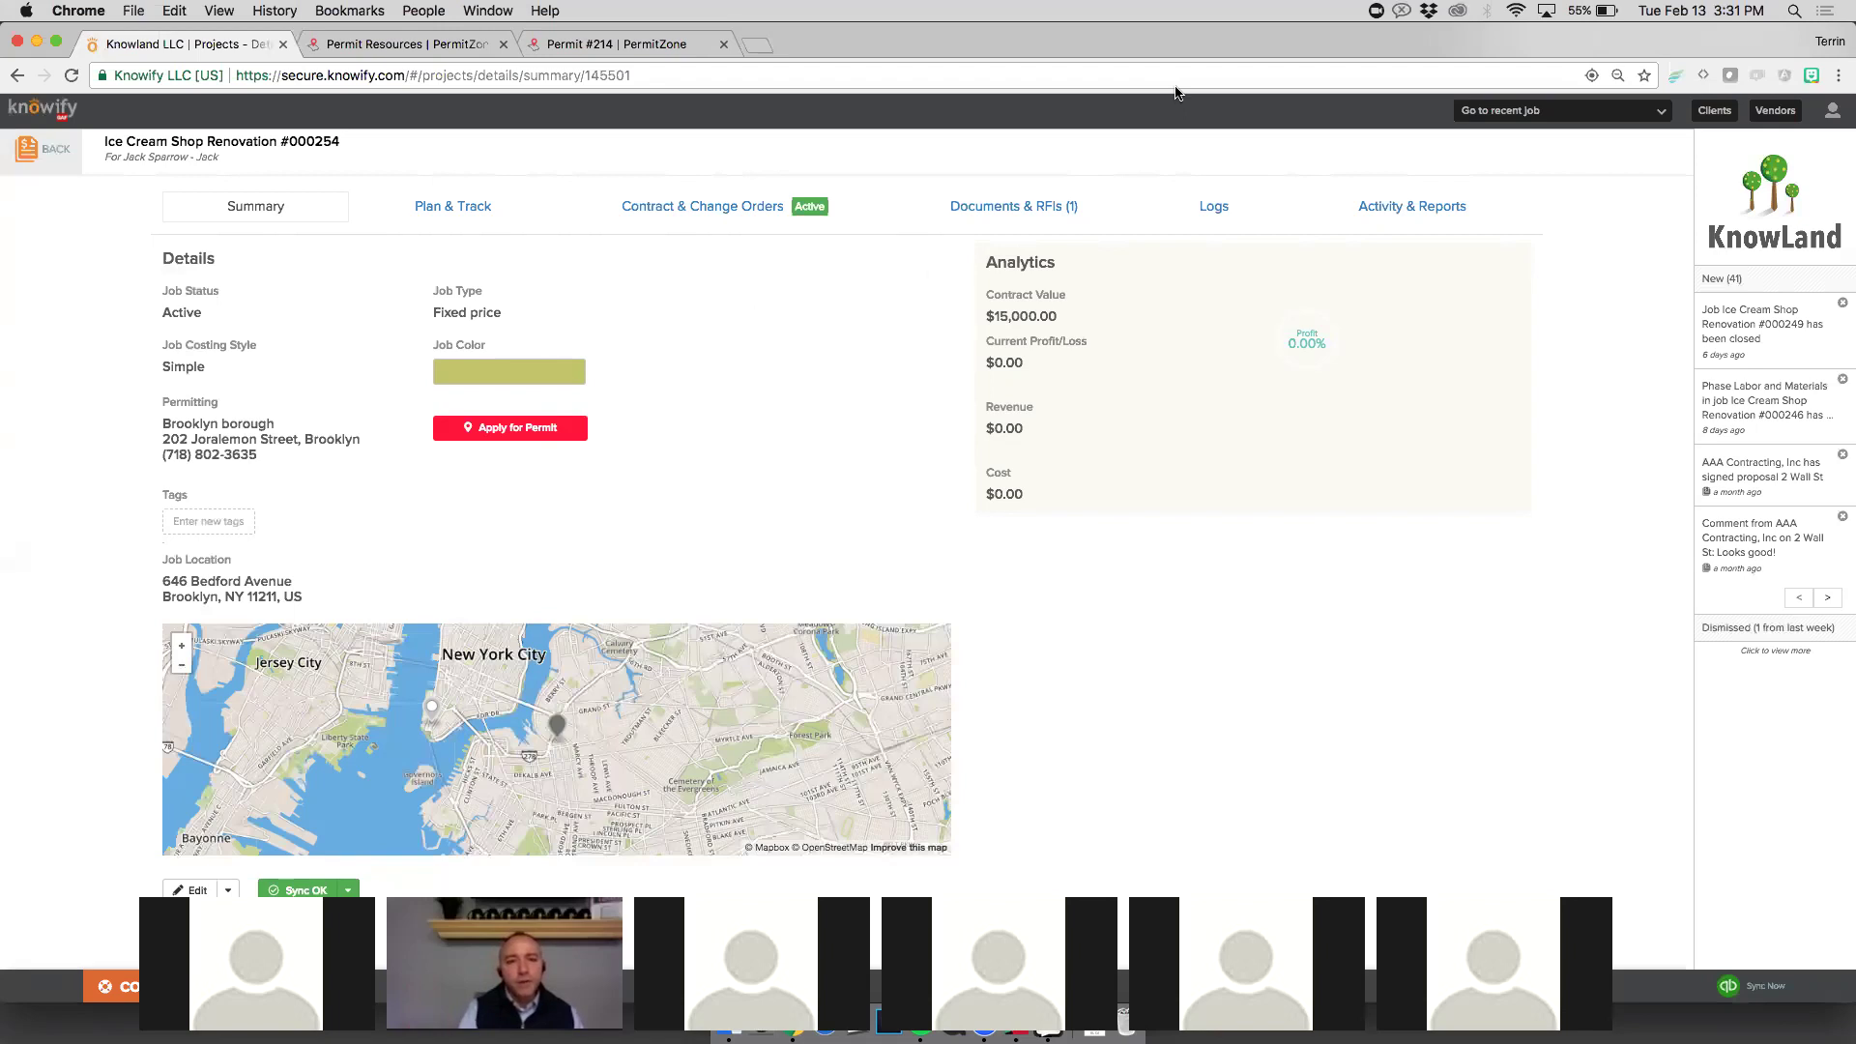
Step: Examine the support chat's email and message fields on PermitZone's Permit #214 page, and return to the Knowify job summary
left_click(642, 44)
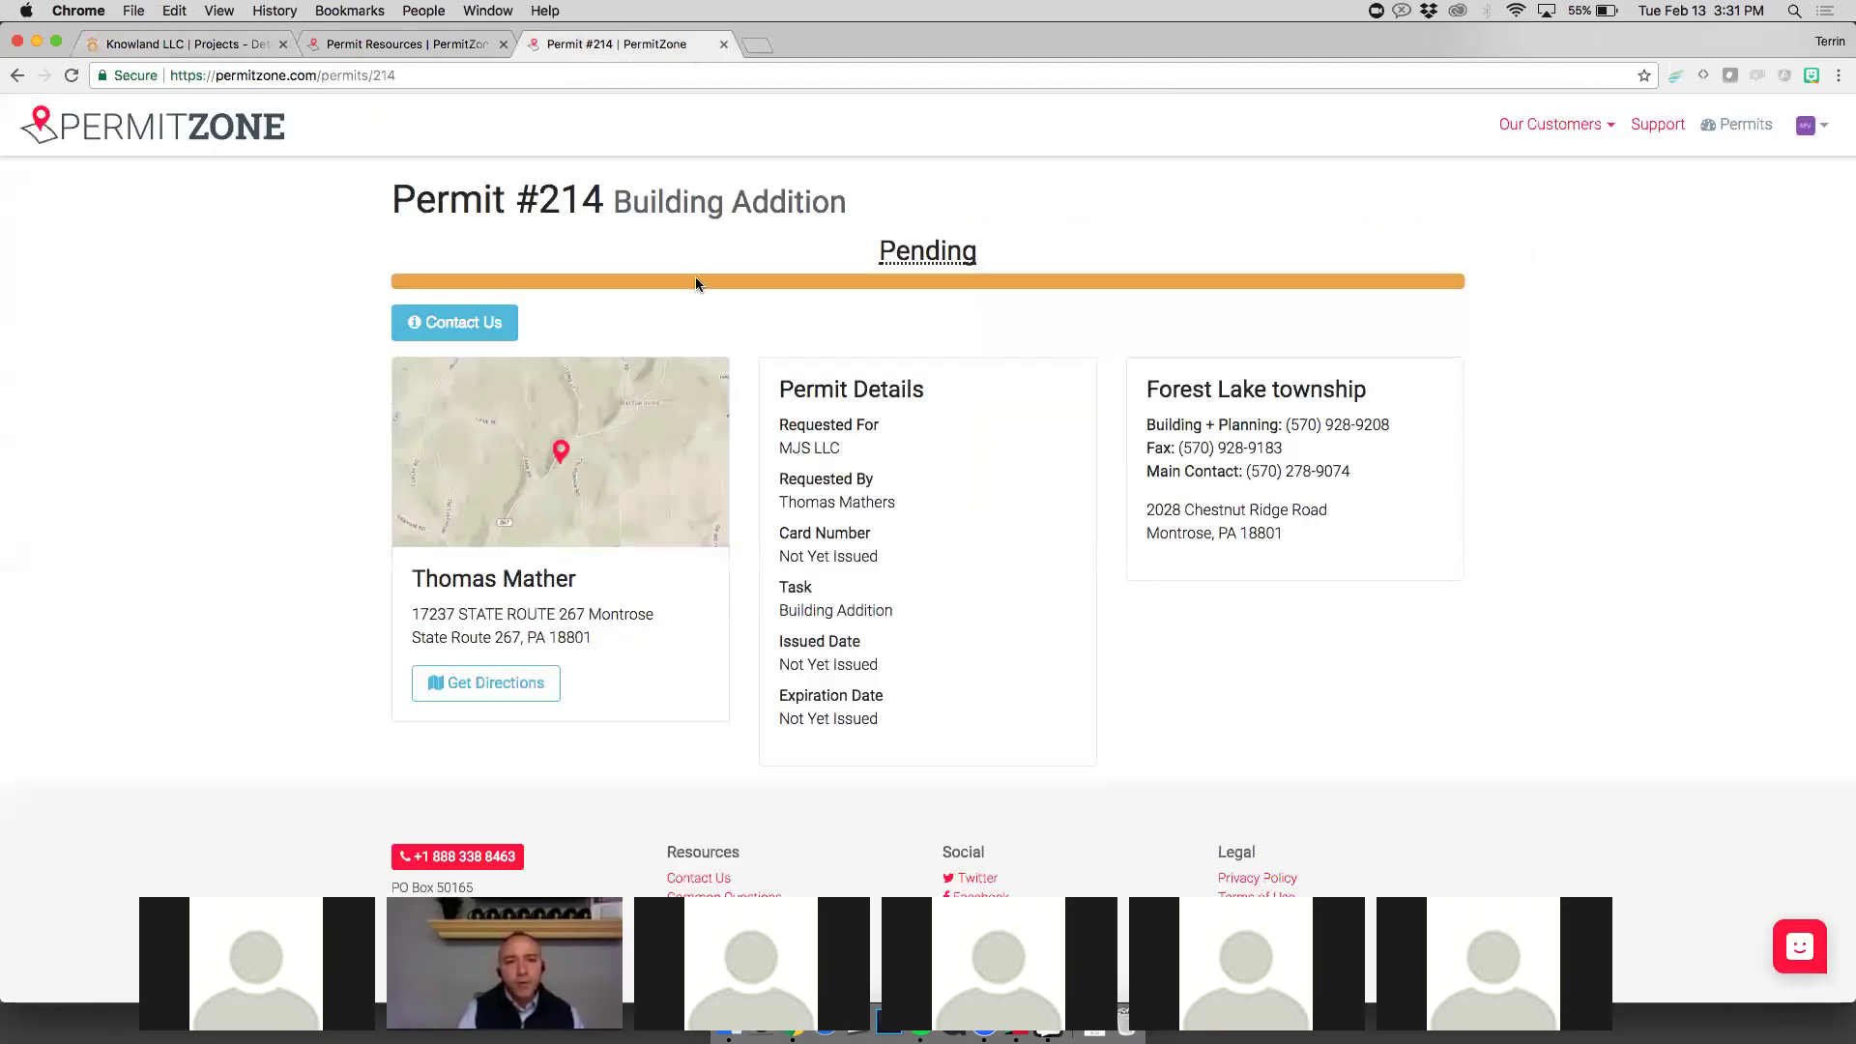
scroll(700, 286, "down", 1)
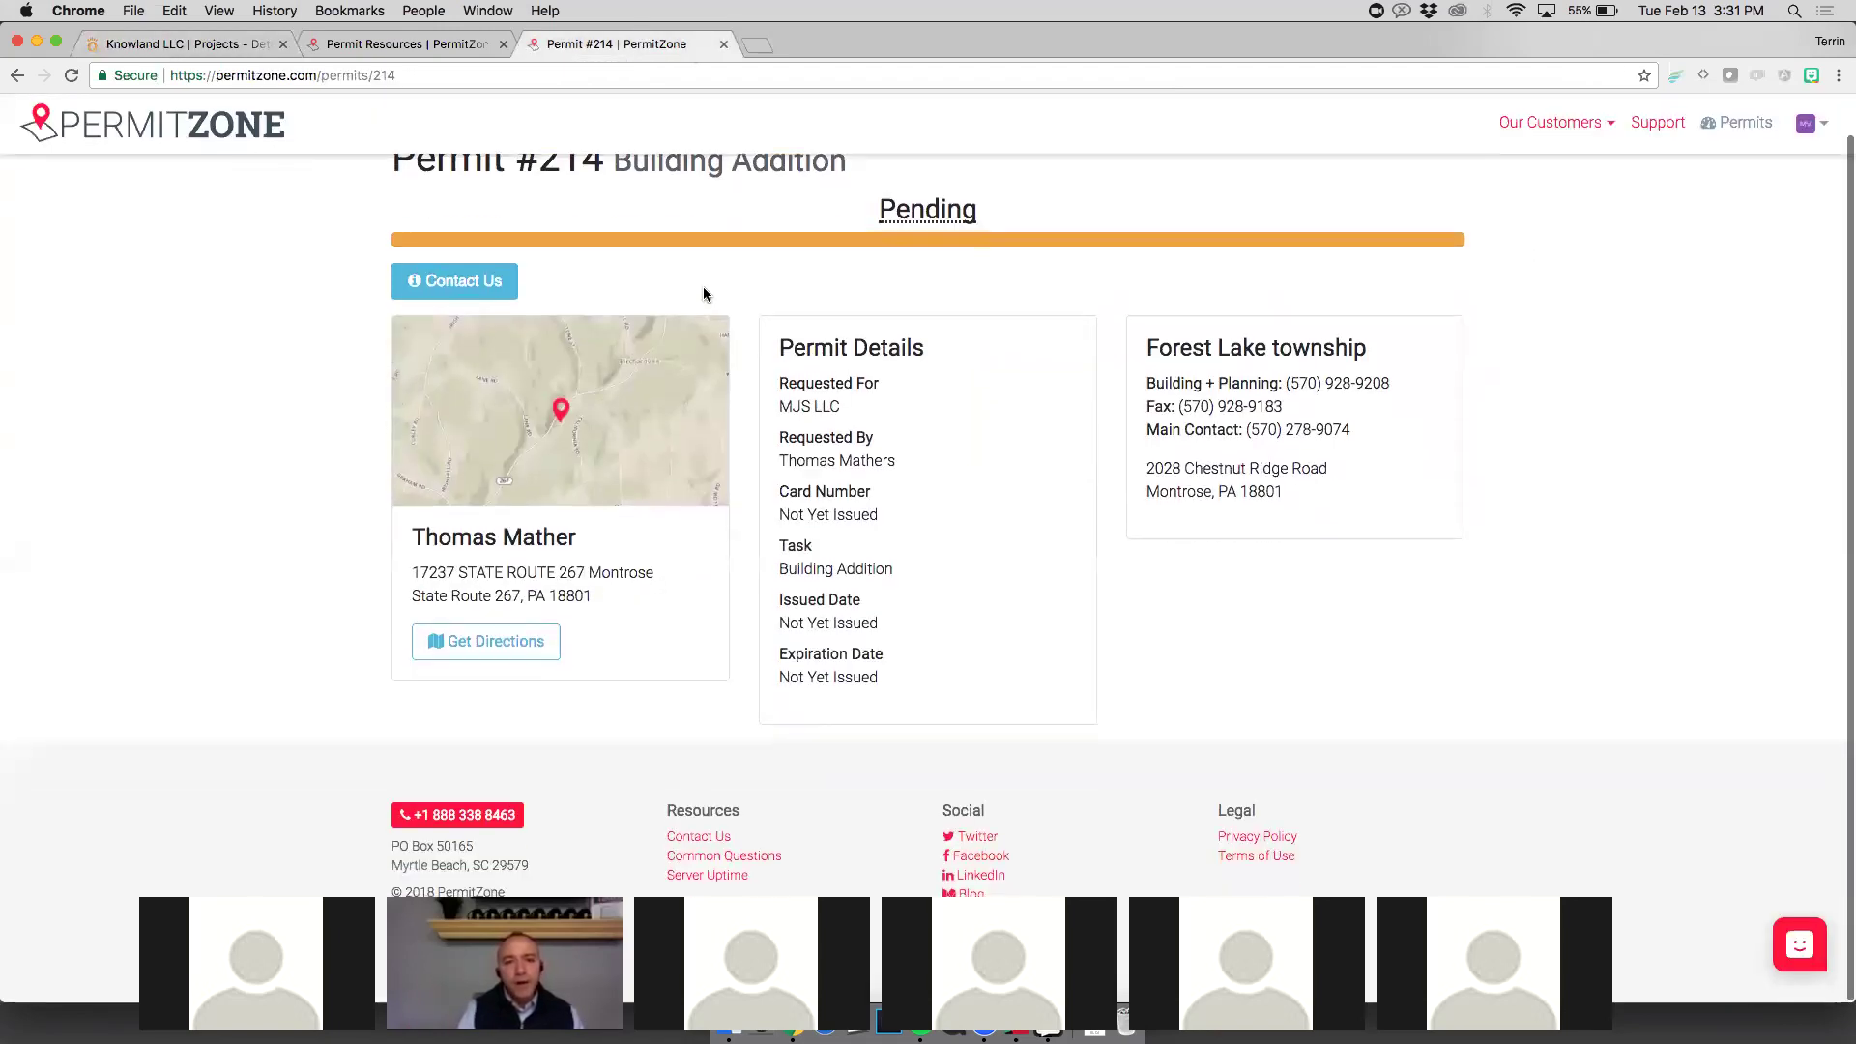
left_click(1799, 949)
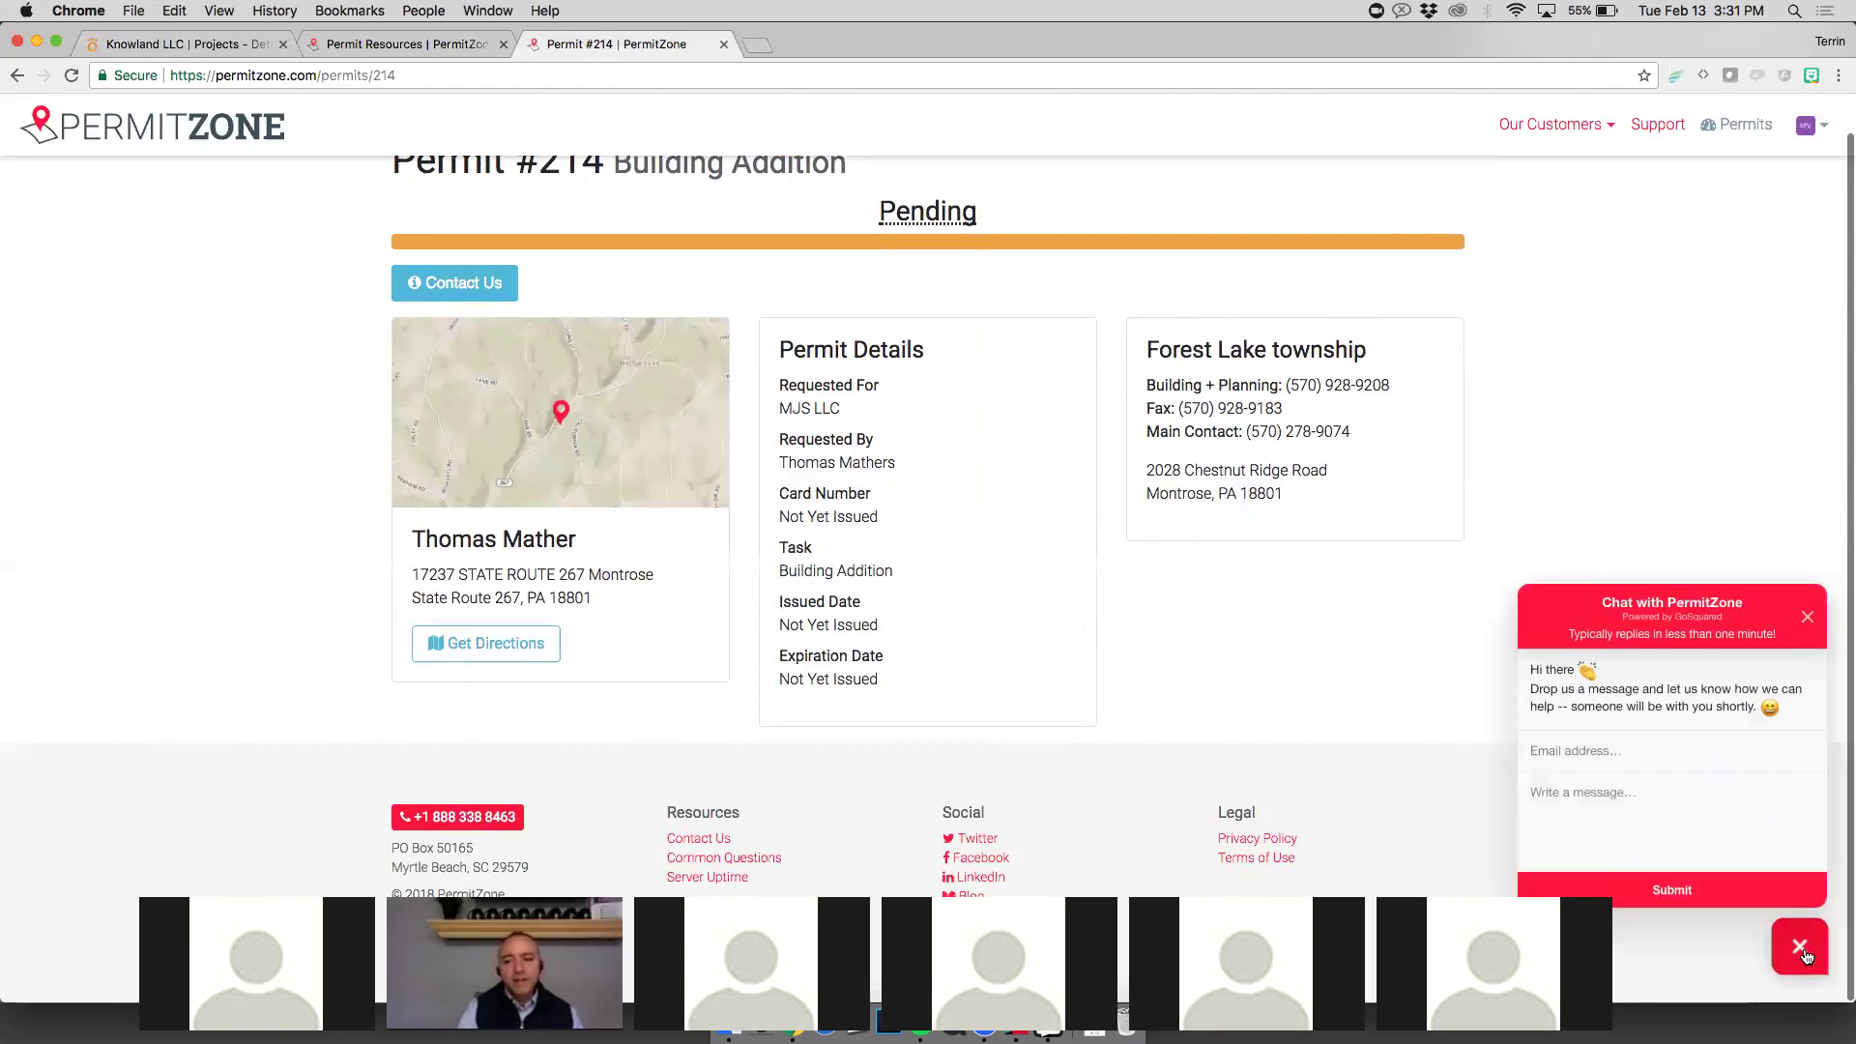
left_click(1622, 807)
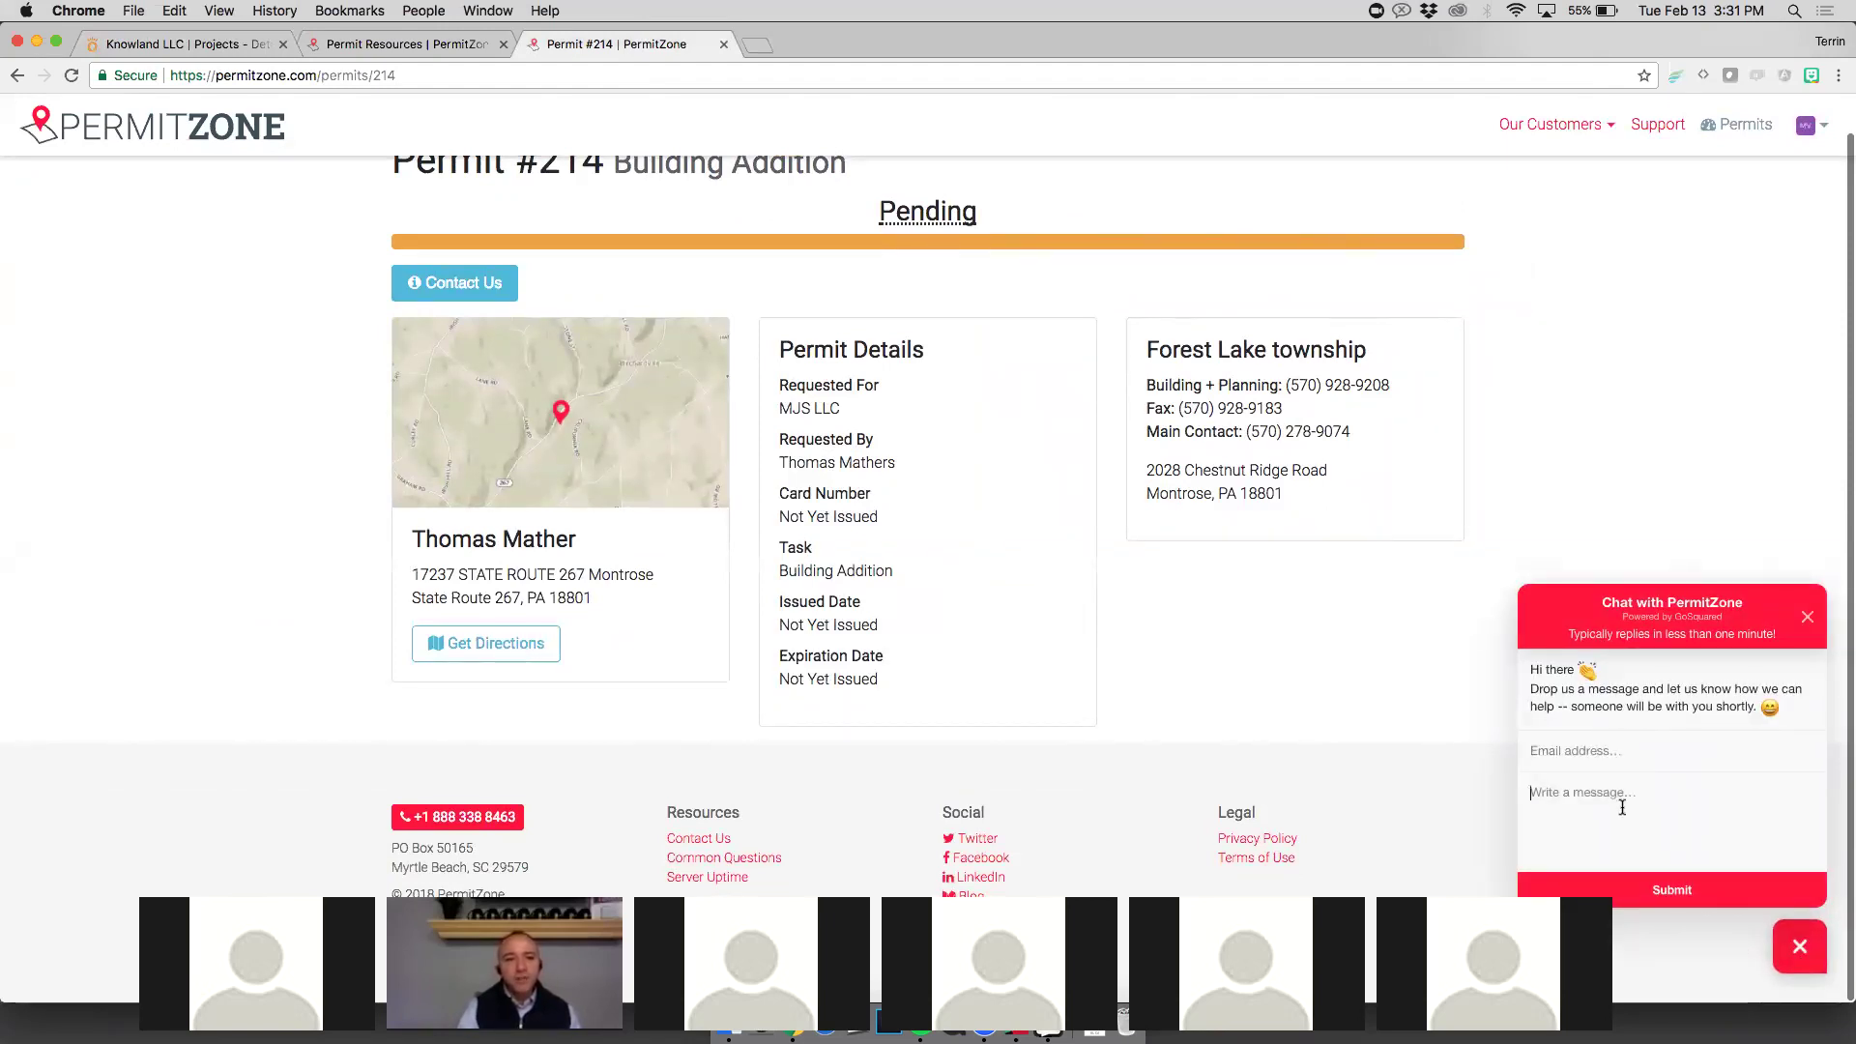
left_click(1620, 763)
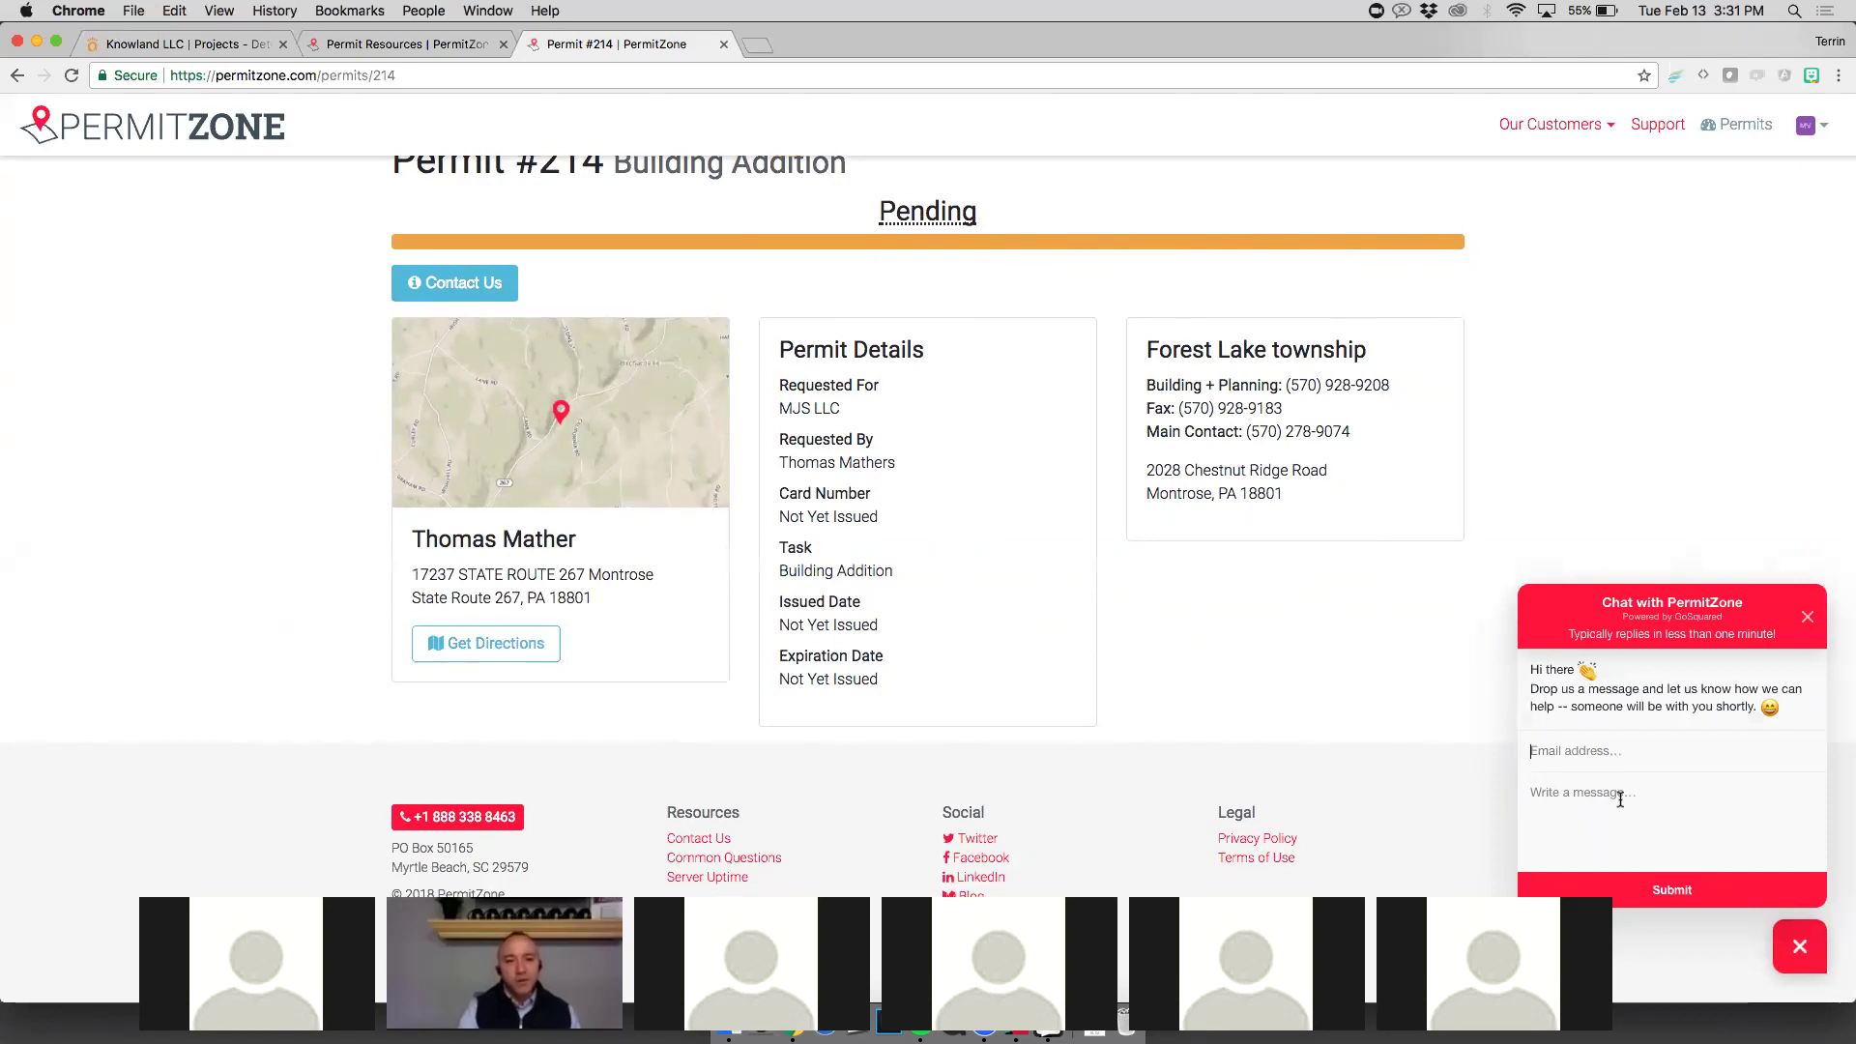
left_click(1610, 812)
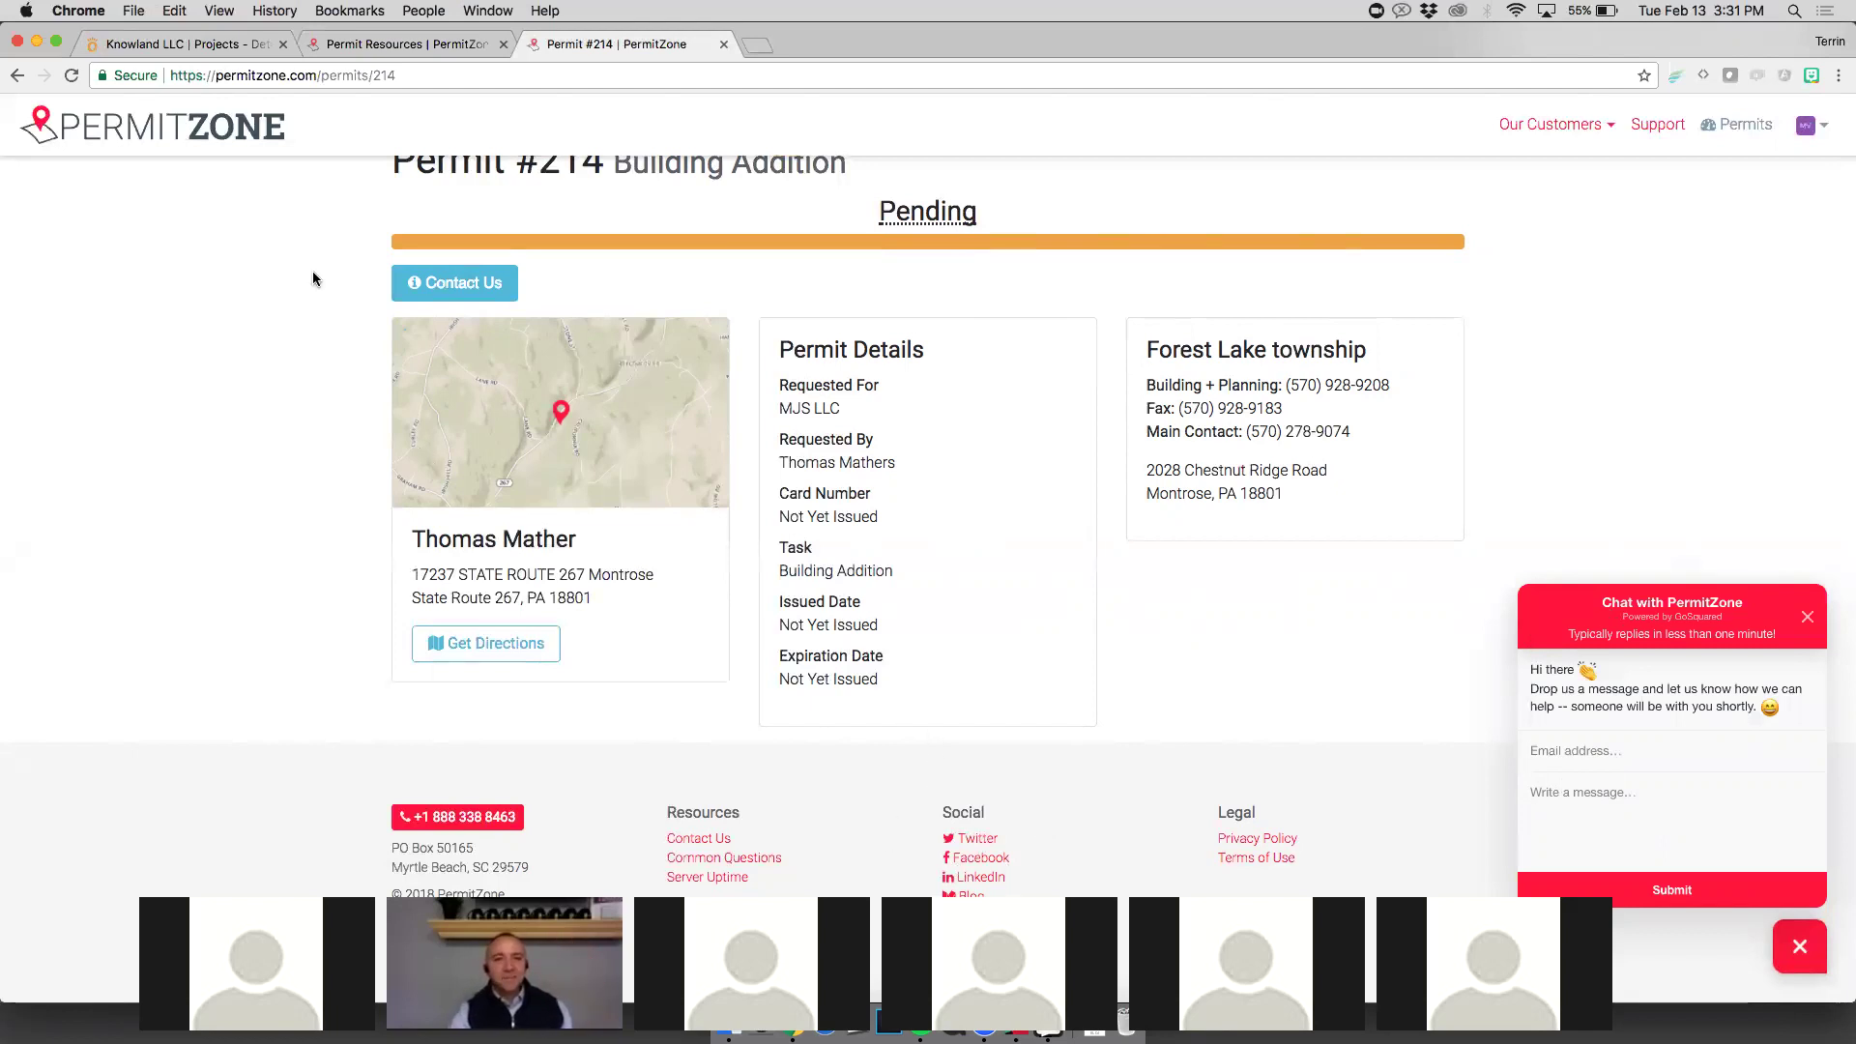
left_click(215, 48)
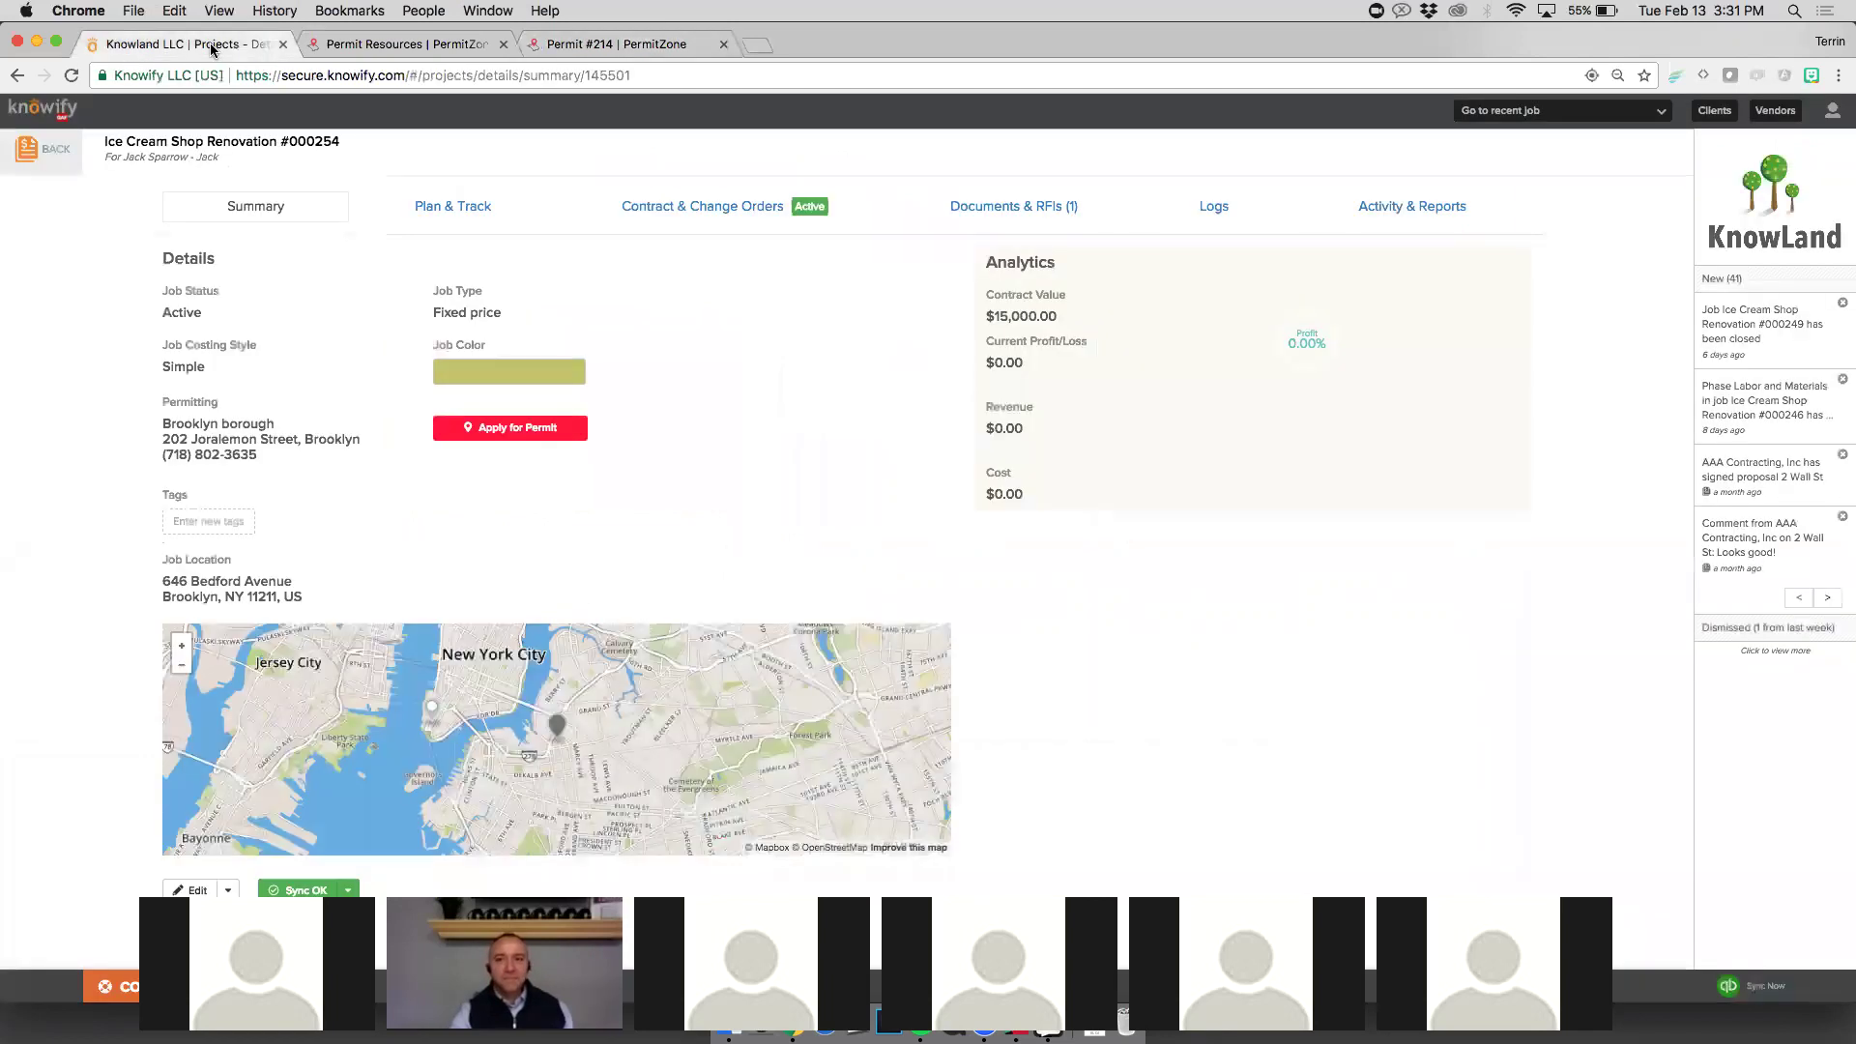